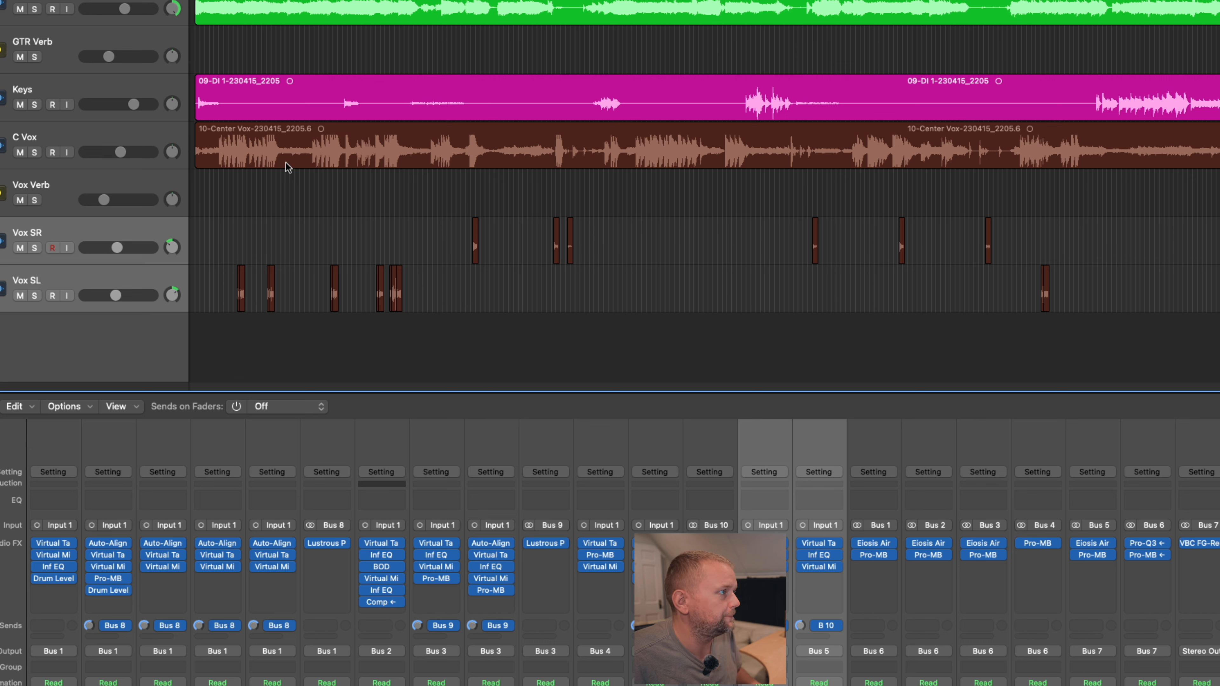
Review the settings of the AirEQ Premium and Pro-MB plug-ins on the Bass bus.
click(261, 138)
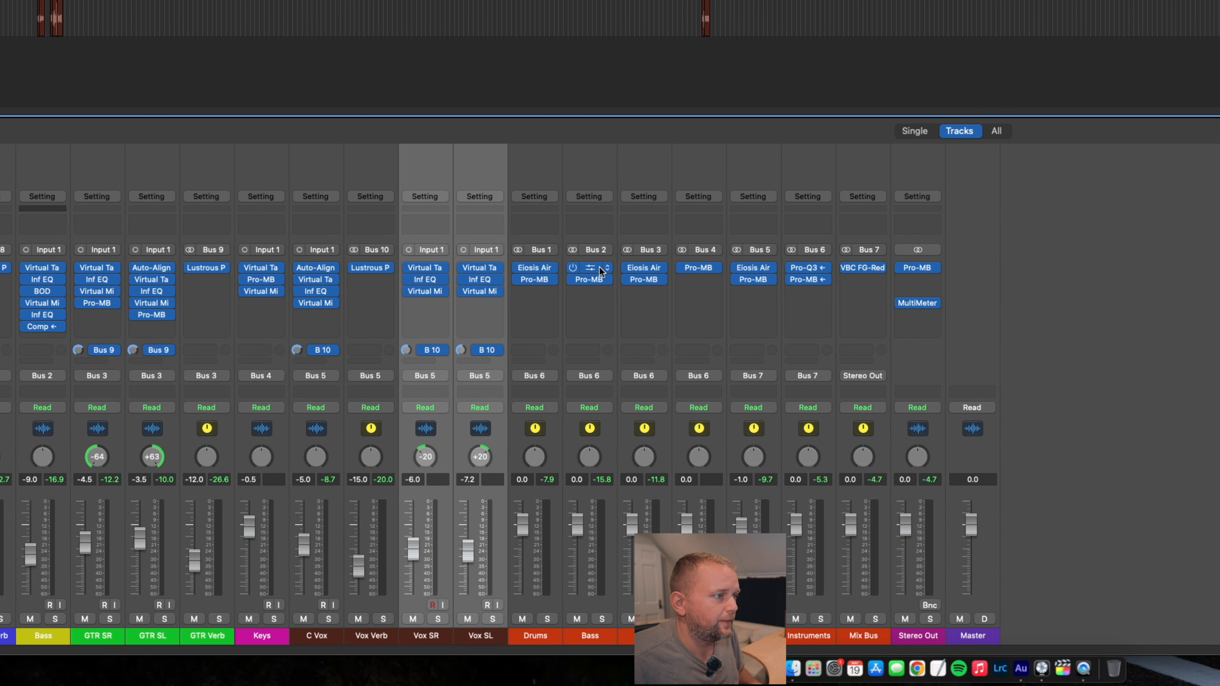
click(592, 267)
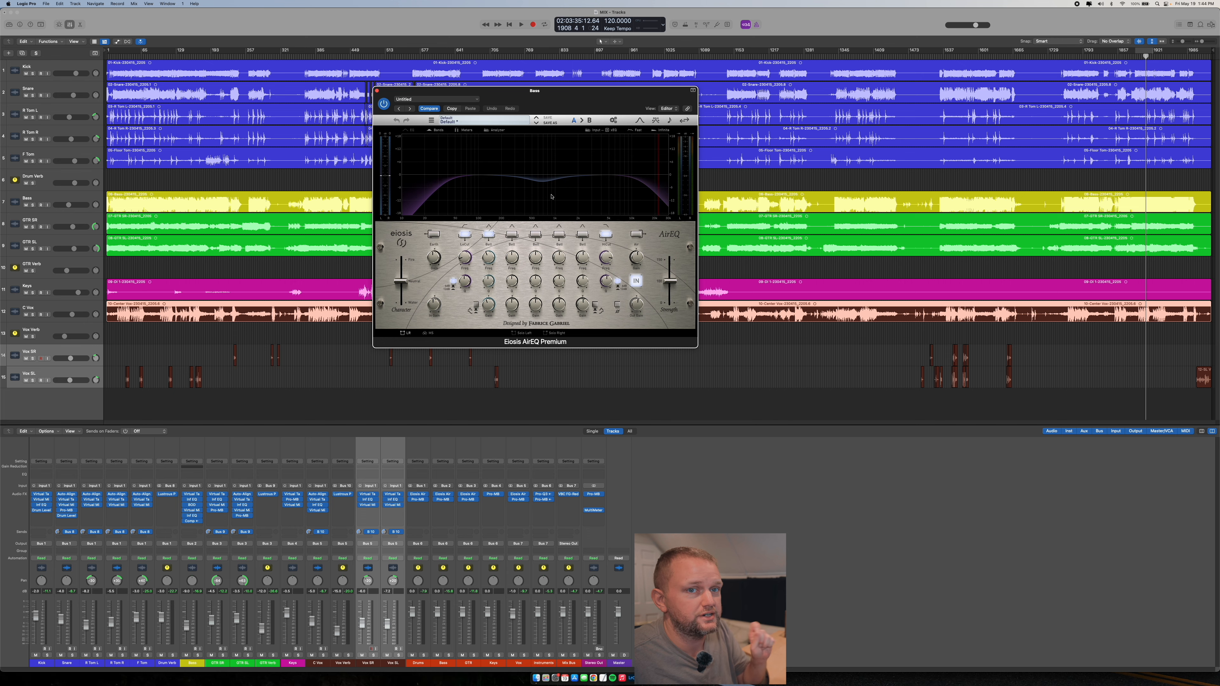
click(378, 91)
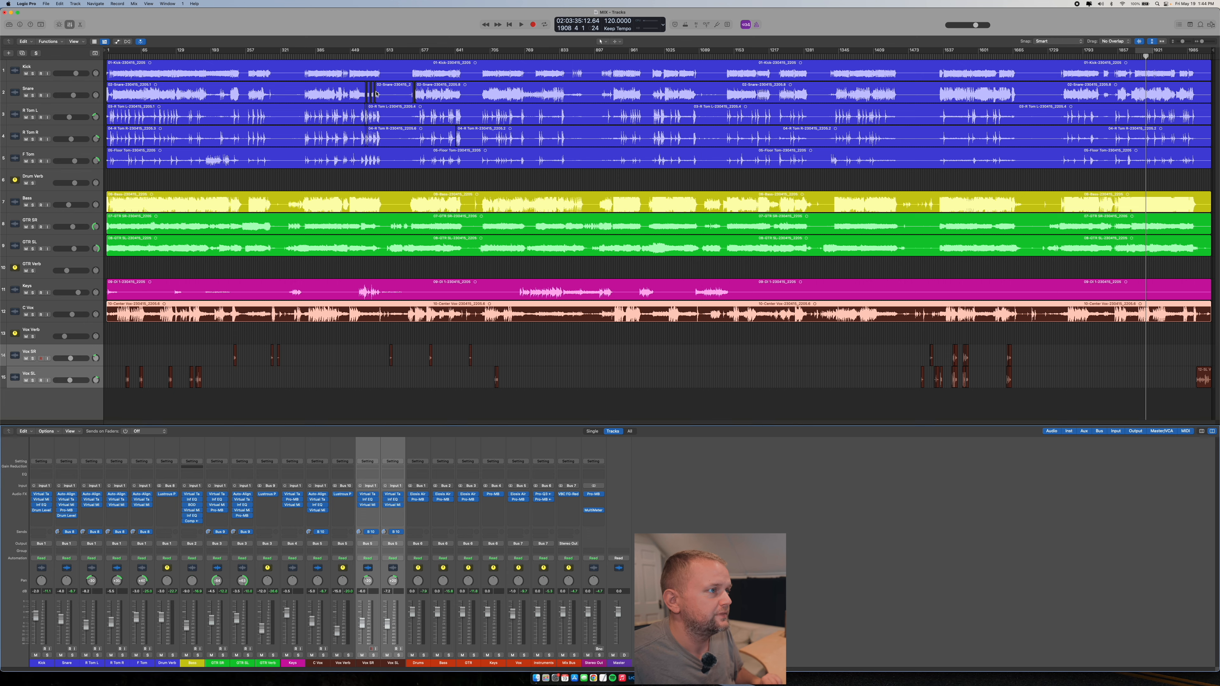
click(446, 502)
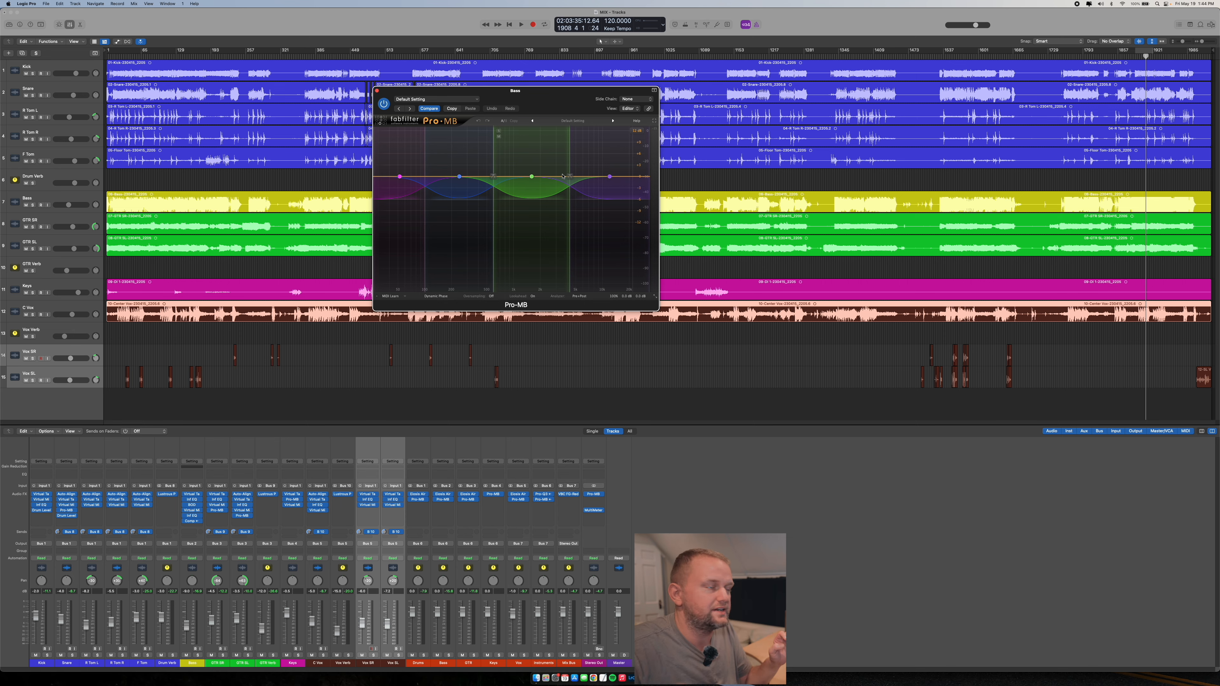
click(378, 91)
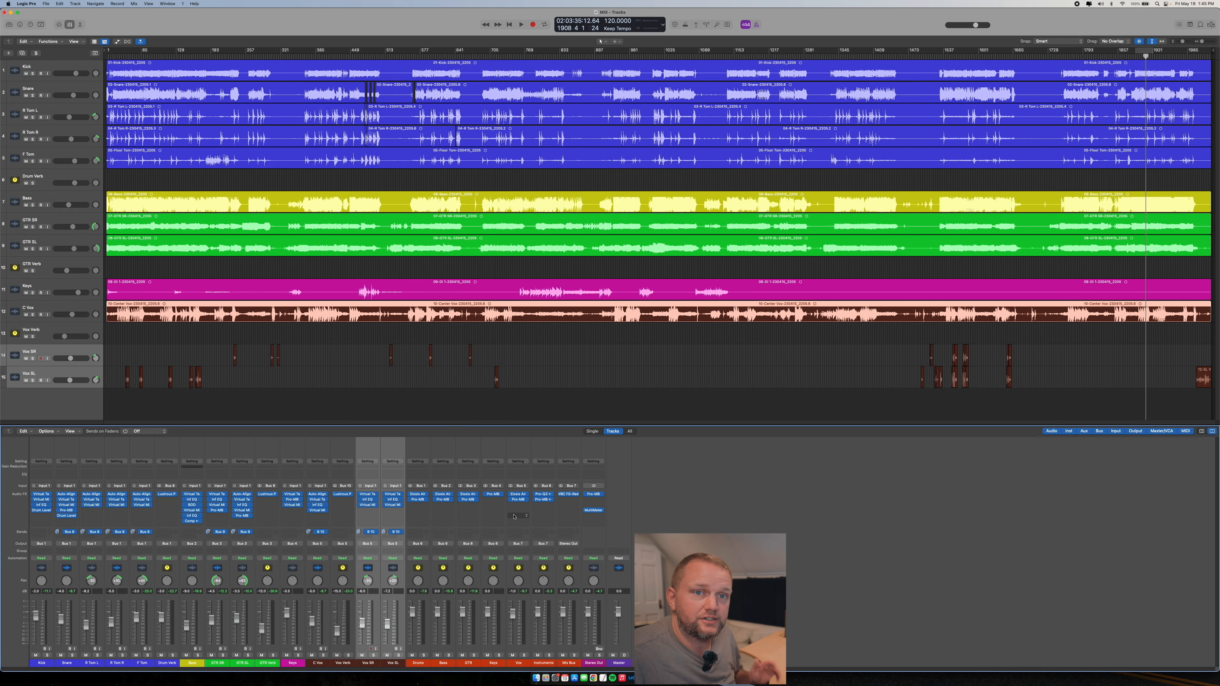
Insert Eiosis AirEQ Premium on the Stereo Out channel after Pro-MB and move its window clear of the upper tracks.
click(599, 501)
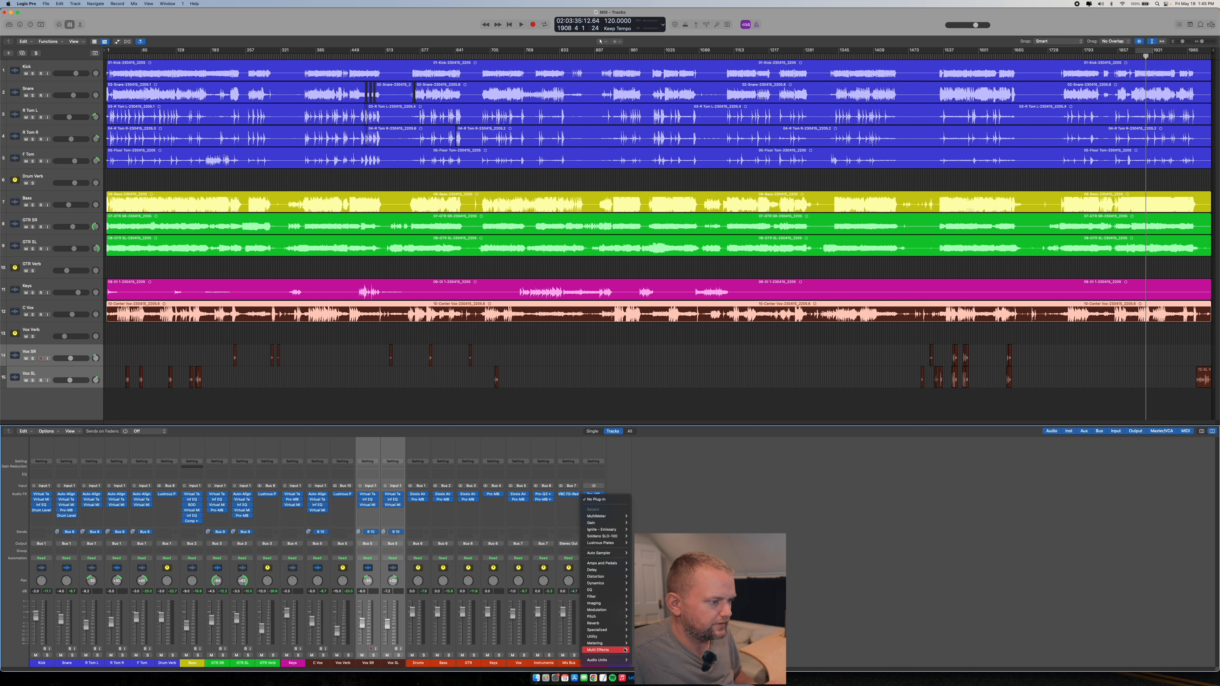
mouse_move(620, 663)
mouse_move(662, 518)
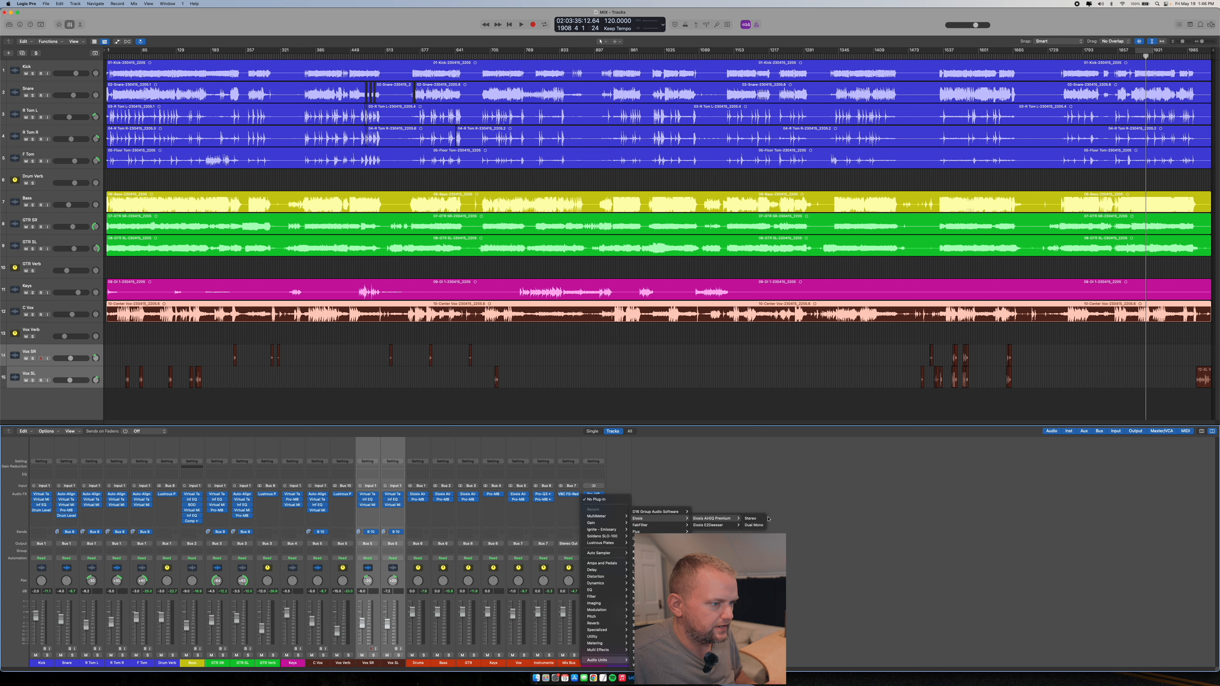
click(769, 525)
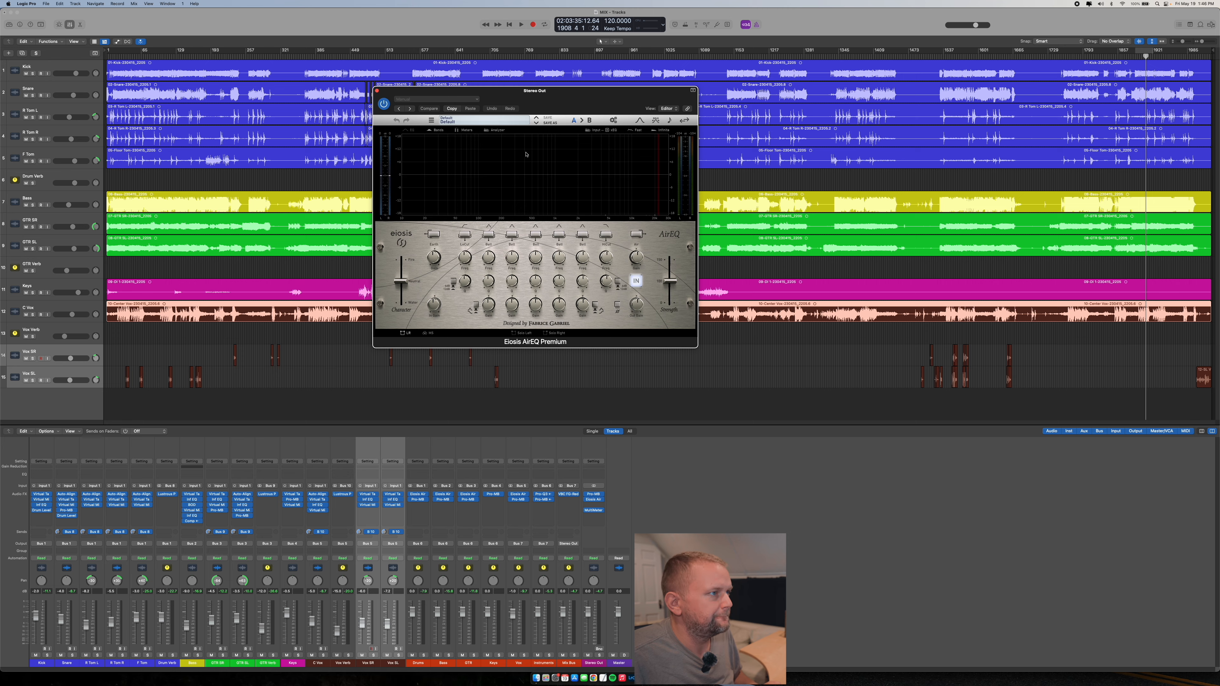
drag(516, 111, 532, 258)
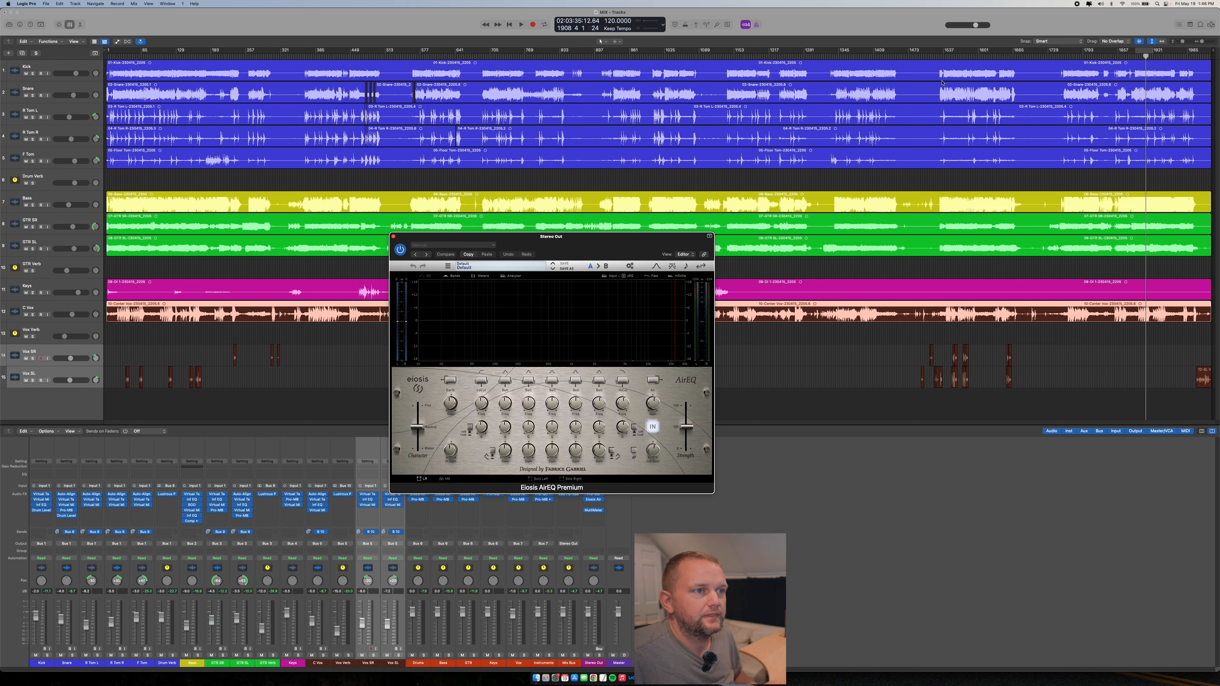
Play the section around the playhead in a loop and enable AirEQ's low-cut filter, keeping it at the very low end.
click(1147, 51)
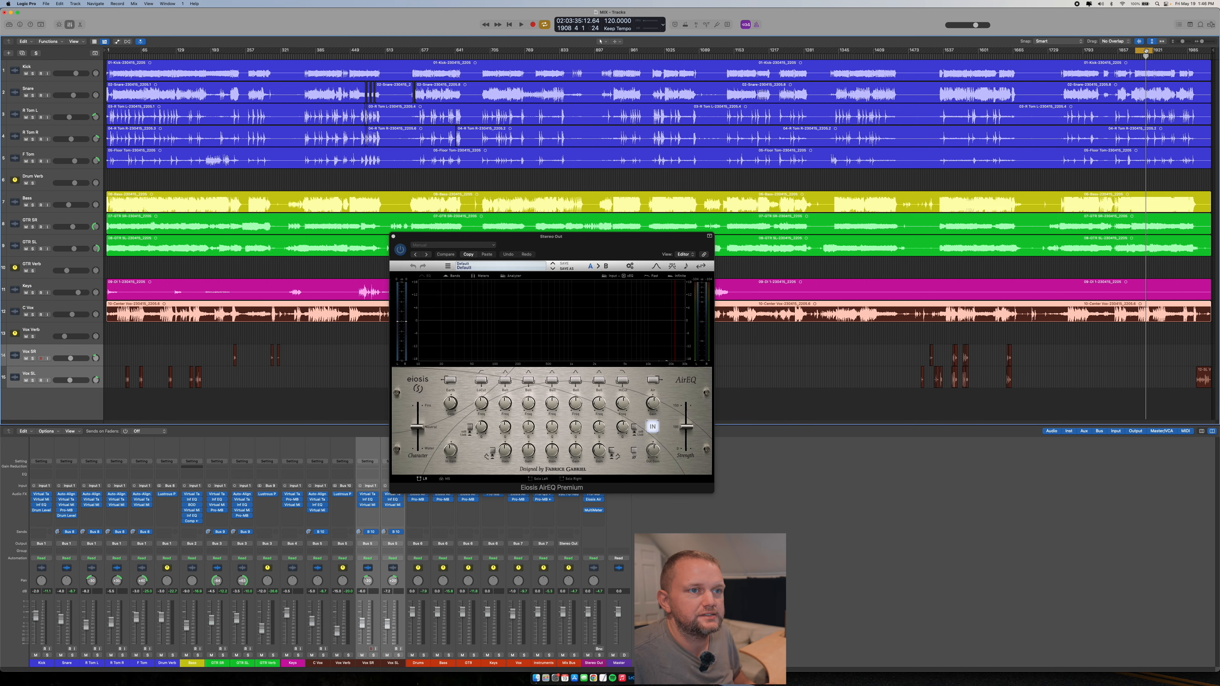
key(space)
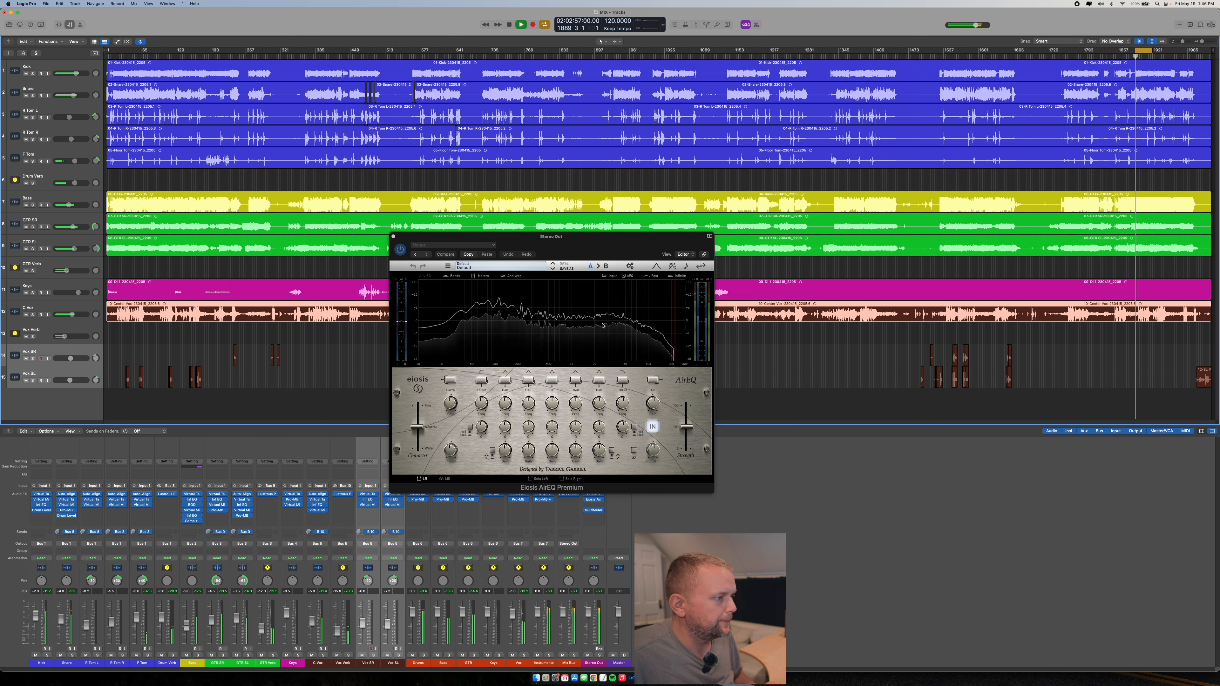
click(481, 379)
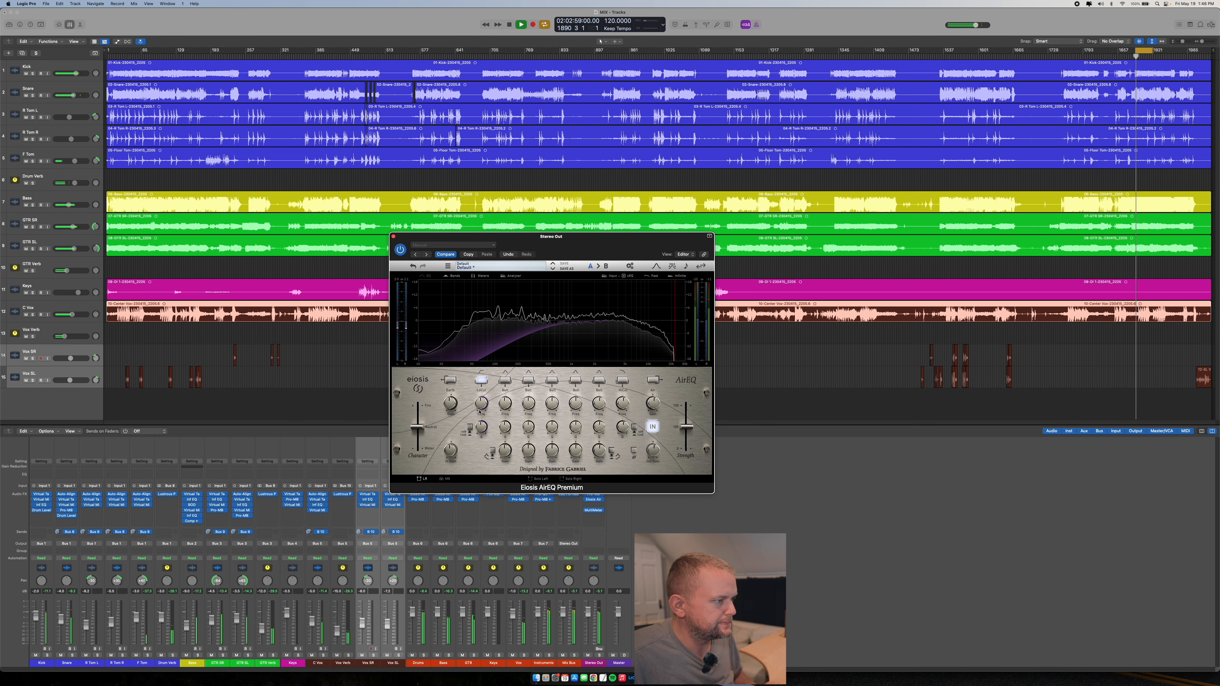
drag(482, 414, 481, 414)
click(470, 427)
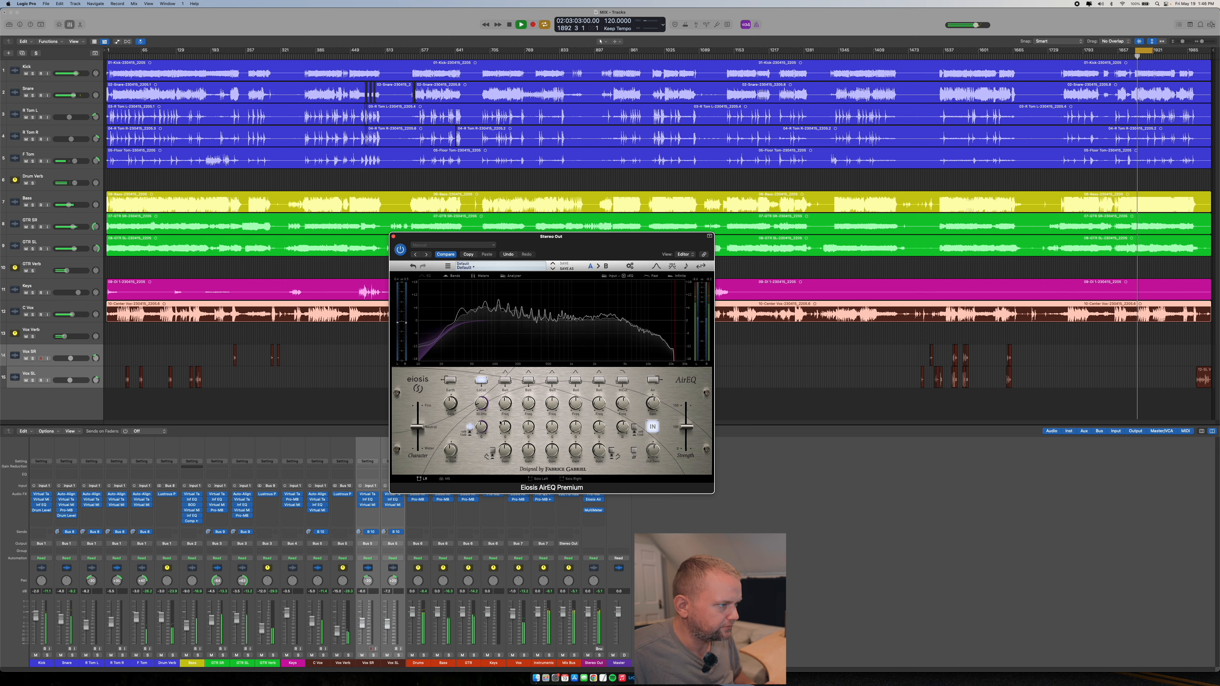
Enable AirEQ's high-cut filter with its frequency at 17000 Hz.
click(621, 417)
text(17000)
key(Return)
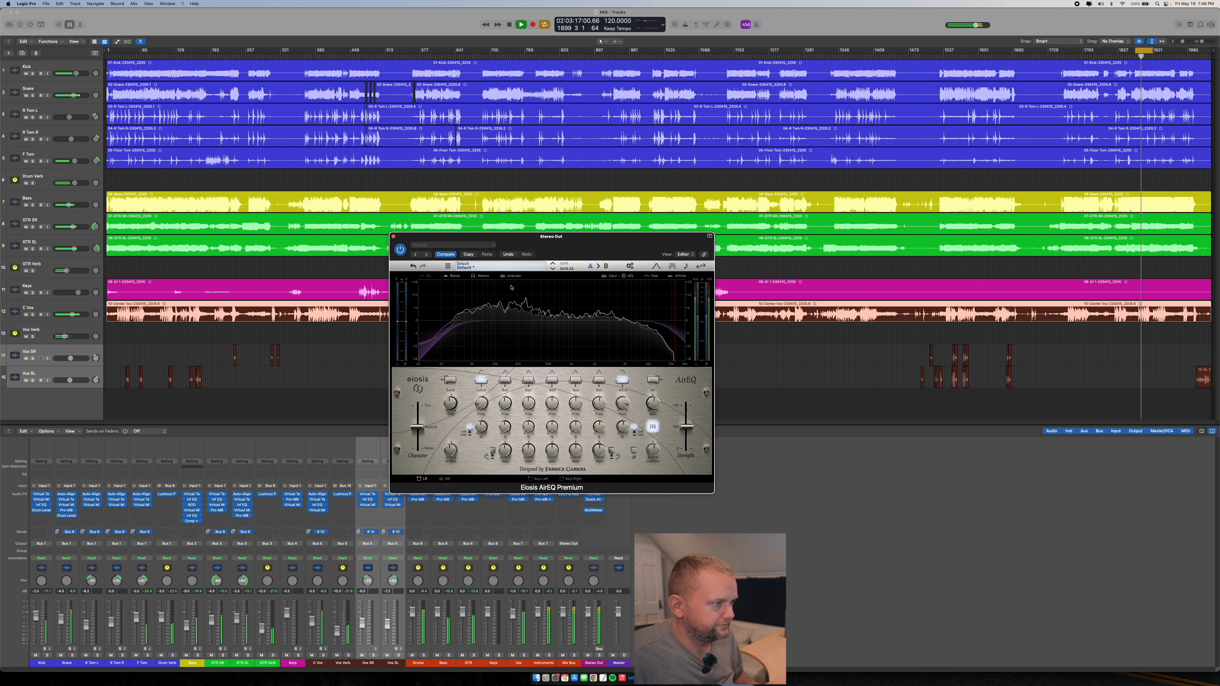
Enable AirEQ's first bell band, sweep a narrow boost through the mids, and settle it on a slight cut.
click(505, 380)
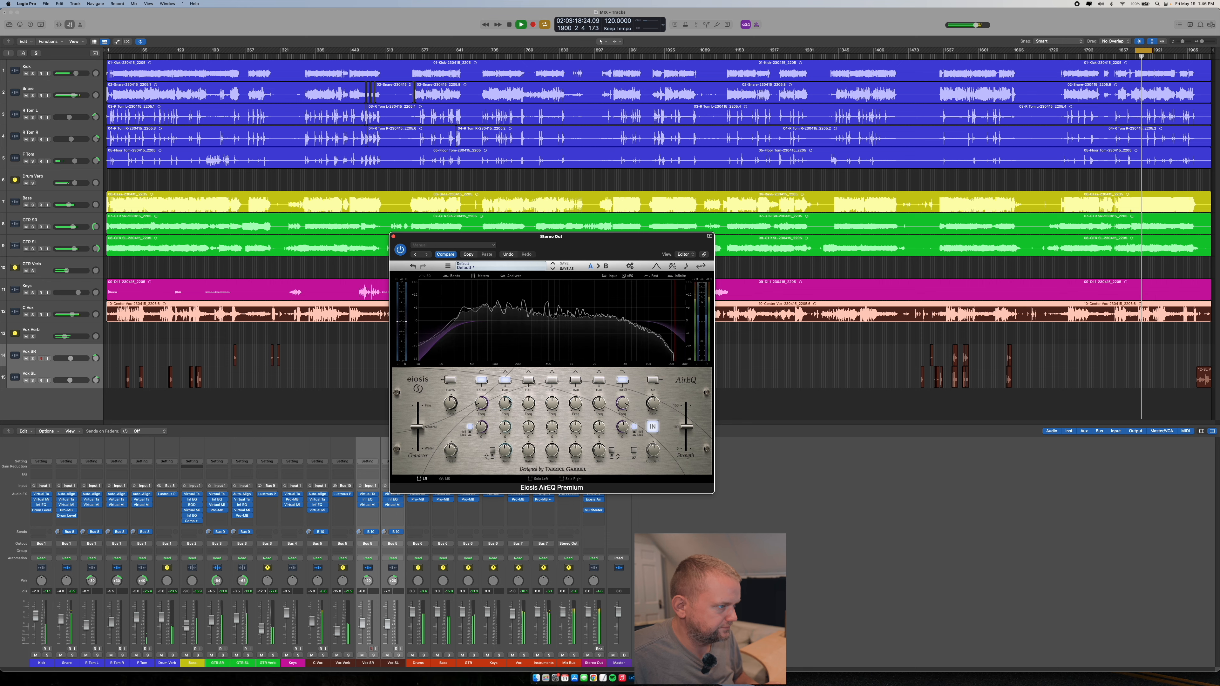
drag(447, 416, 475, 378)
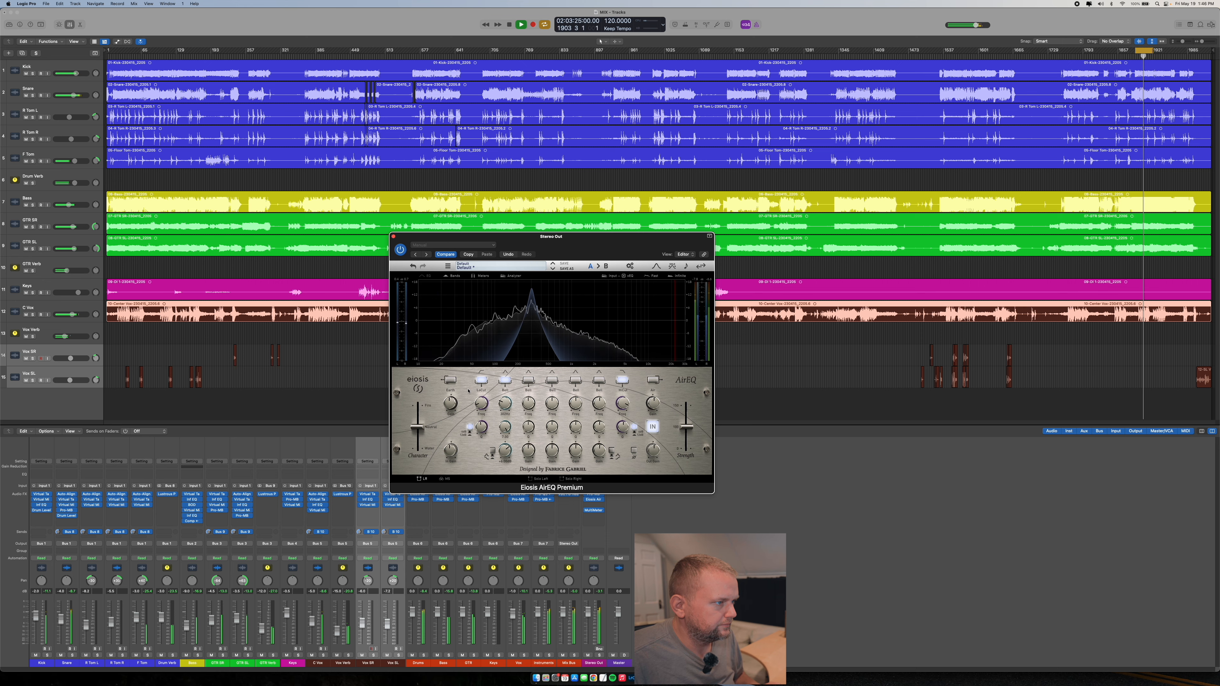
drag(470, 385, 469, 387)
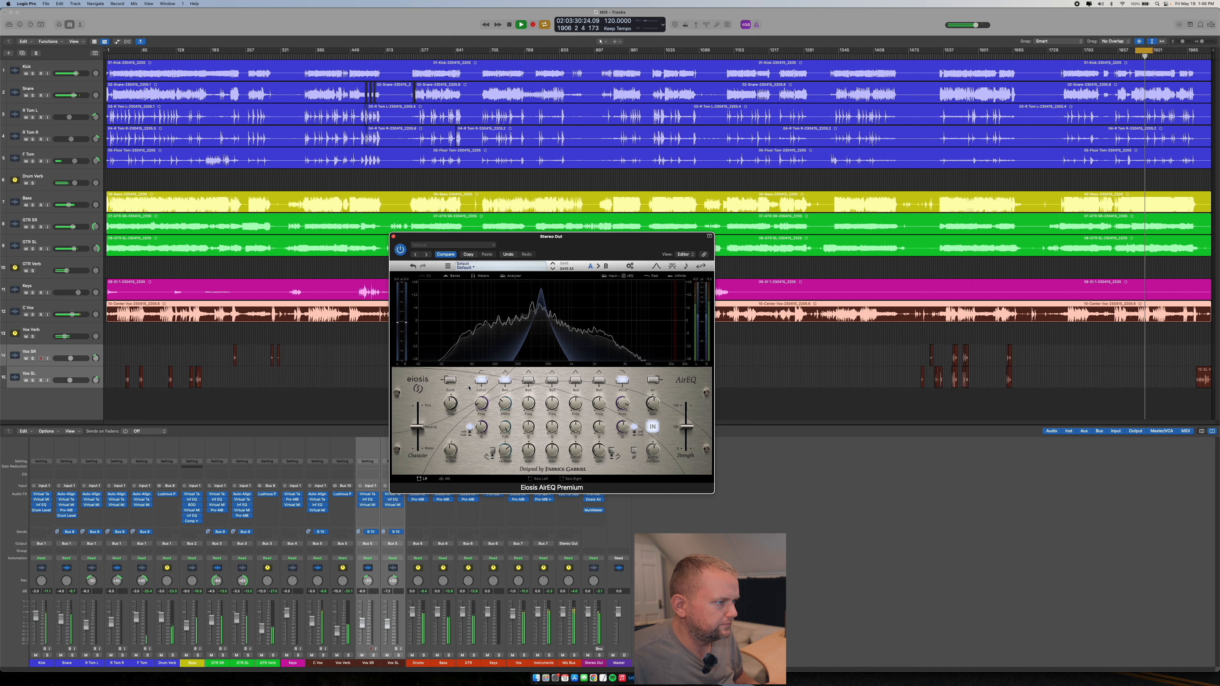
drag(469, 384, 469, 384)
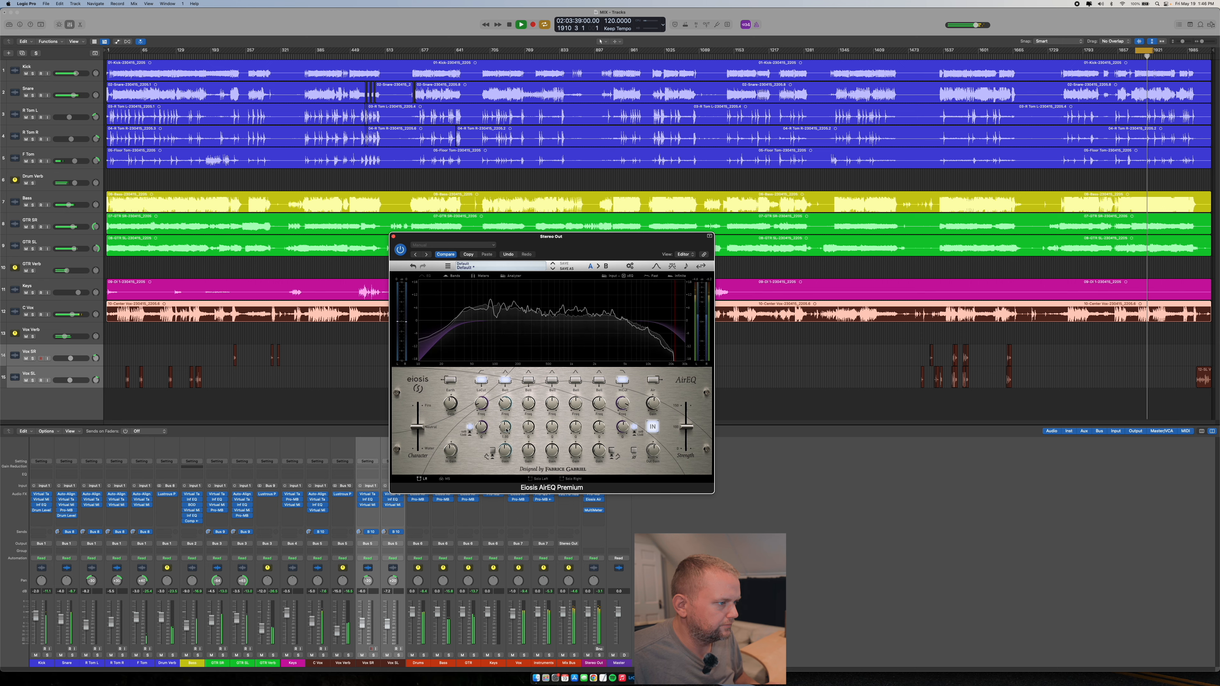
drag(503, 449, 503, 453)
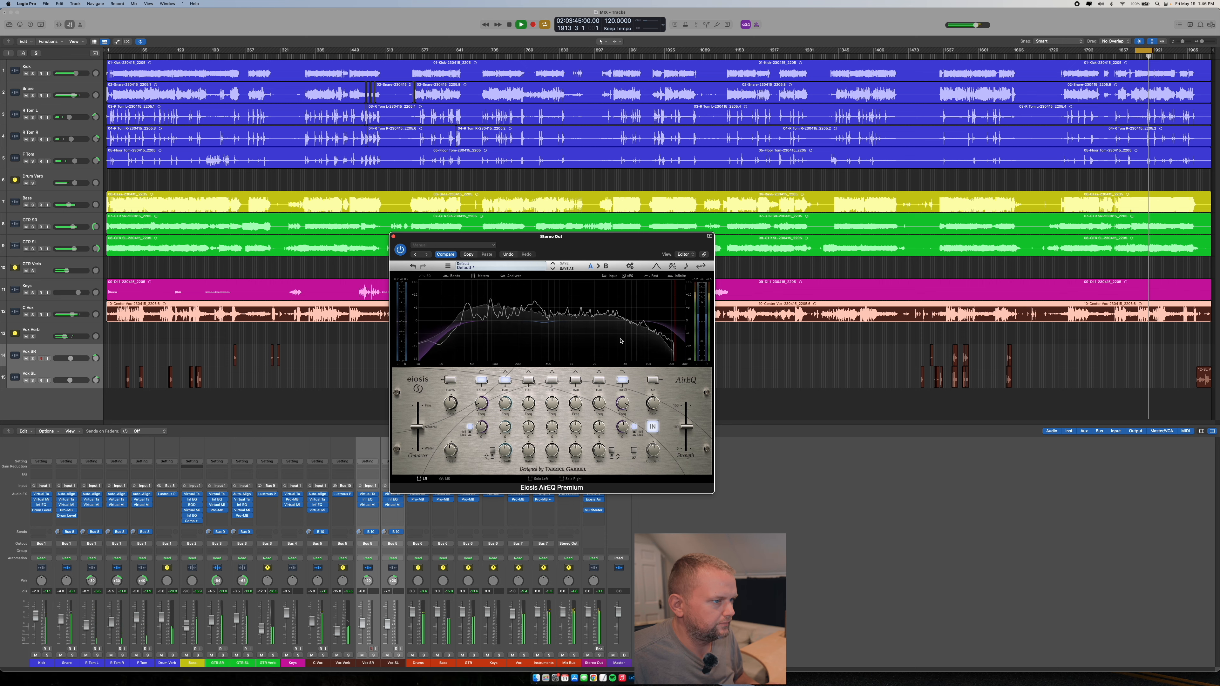
Try boosting the highs with AirEQ's Air band and adjusting the lowest band during playback.
click(654, 379)
drag(656, 407, 656, 399)
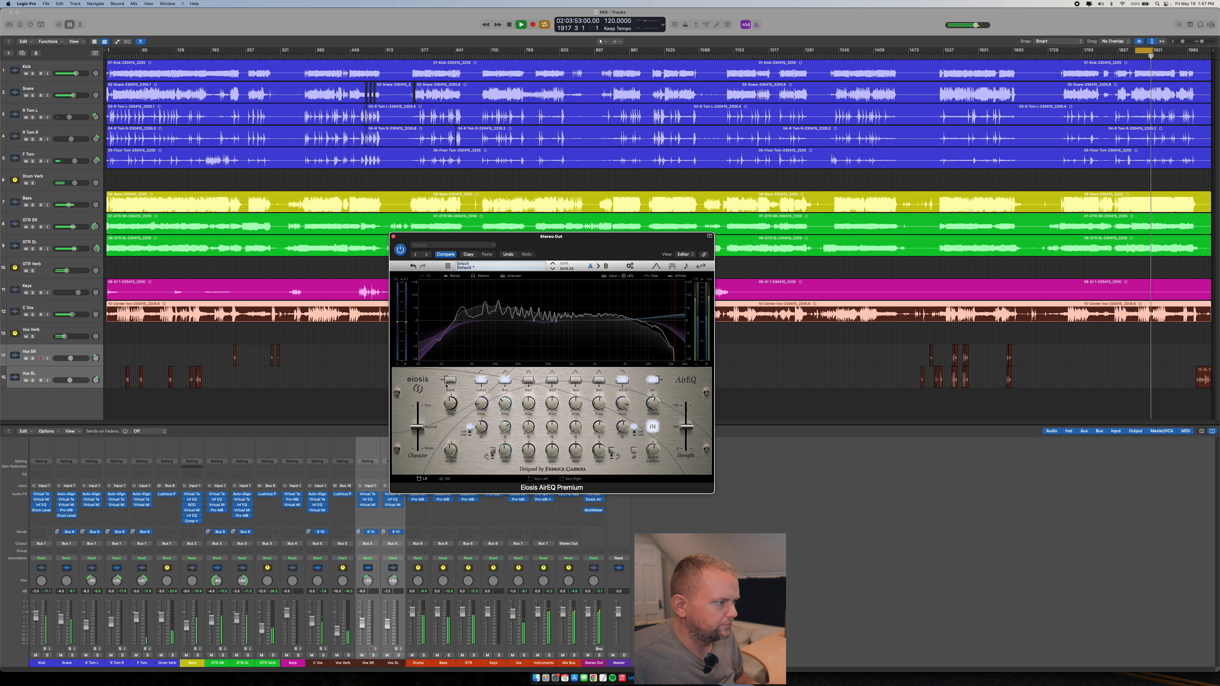
drag(446, 406, 446, 404)
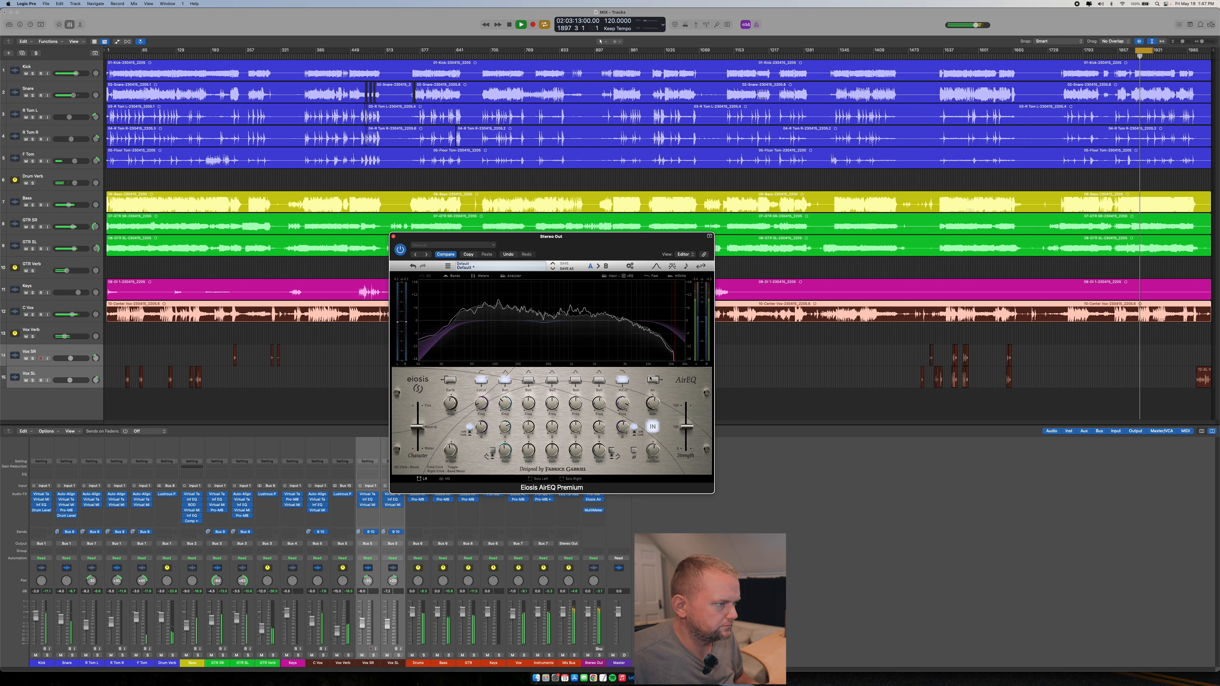
Close AirEQ and insert Pro-Q 3 on the Stereo Out channel after it.
click(393, 237)
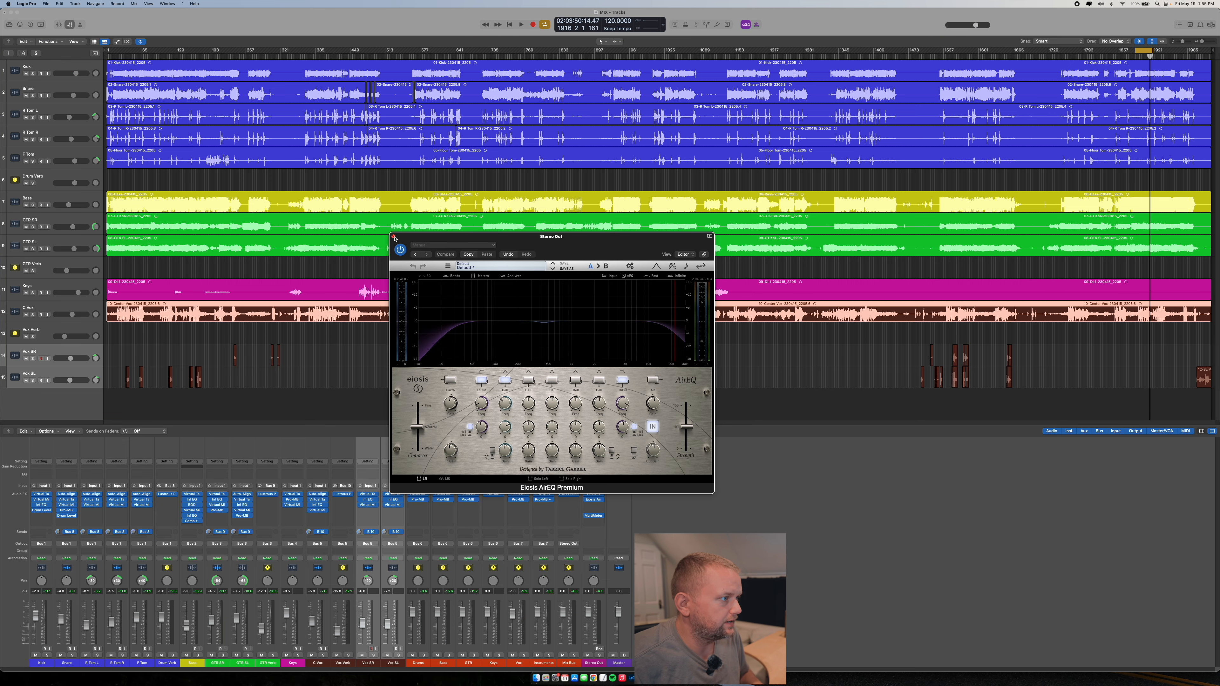
click(394, 237)
click(593, 506)
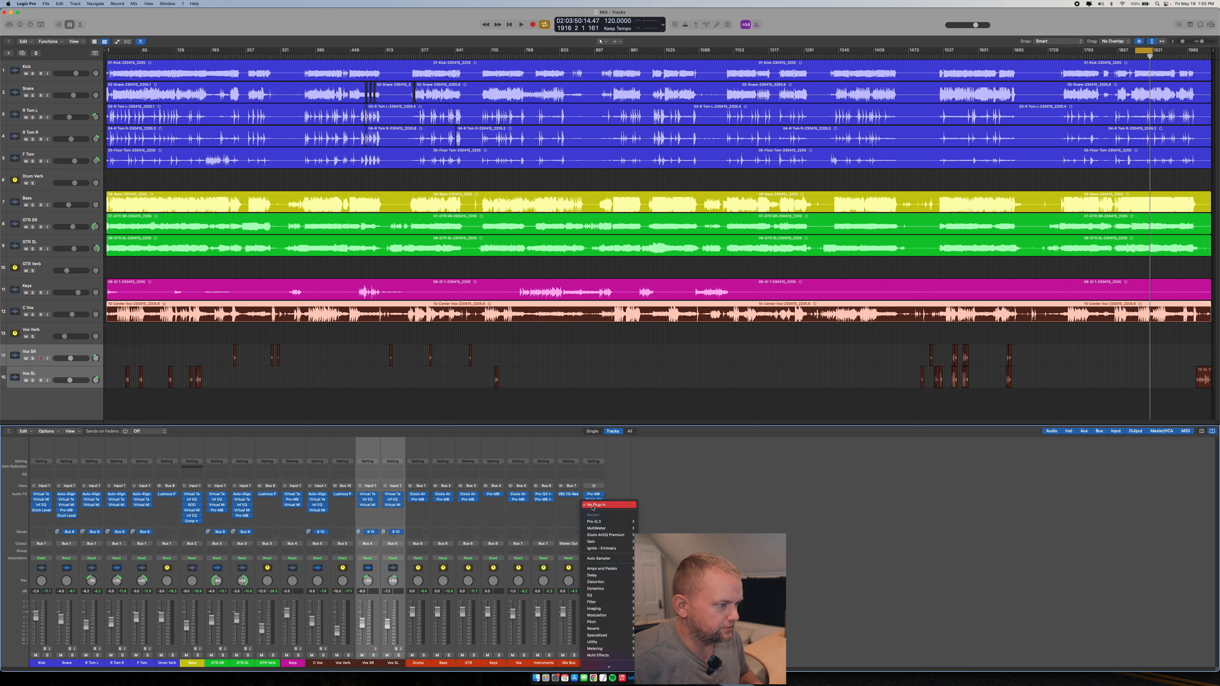
click(652, 521)
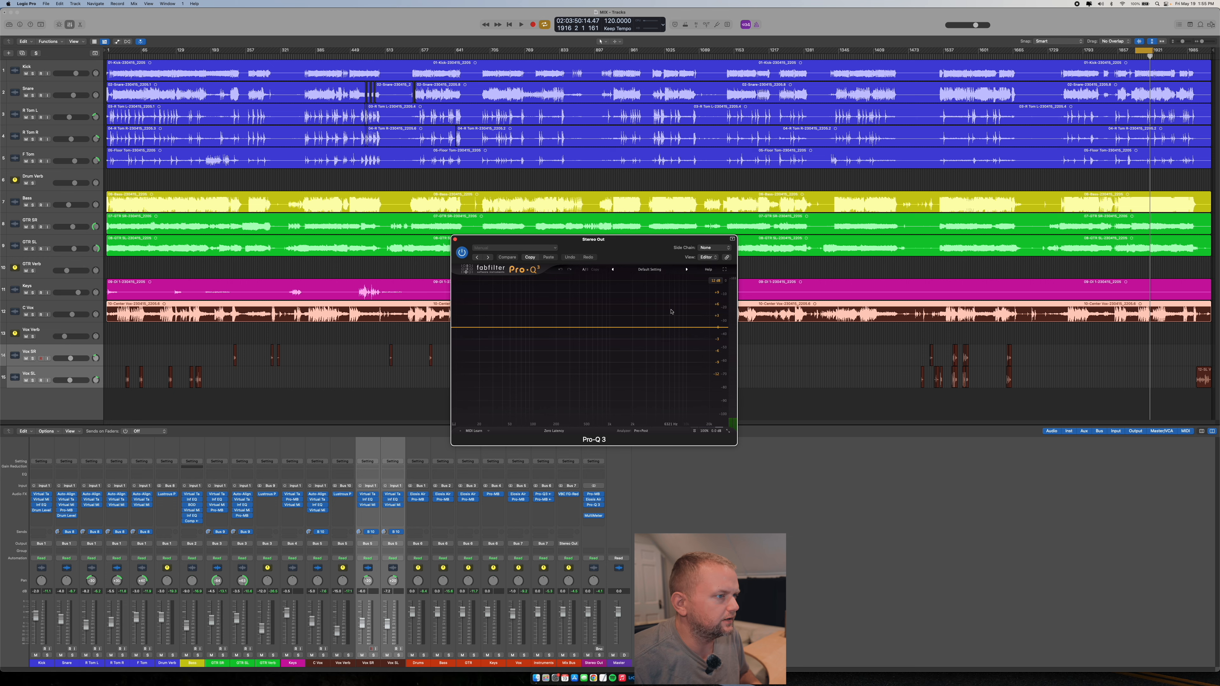
Add a high-shelf band at about 8 kHz in Pro-Q 3 and make it dynamic with an upward range.
click(699, 328)
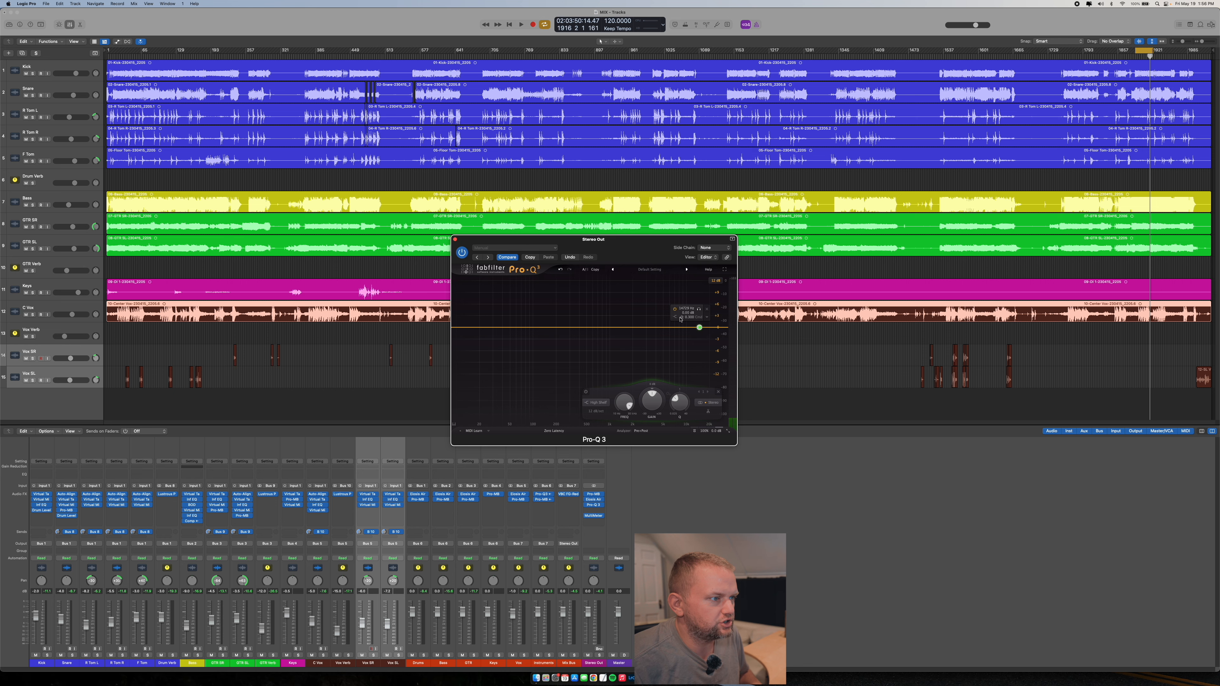
drag(699, 327, 679, 328)
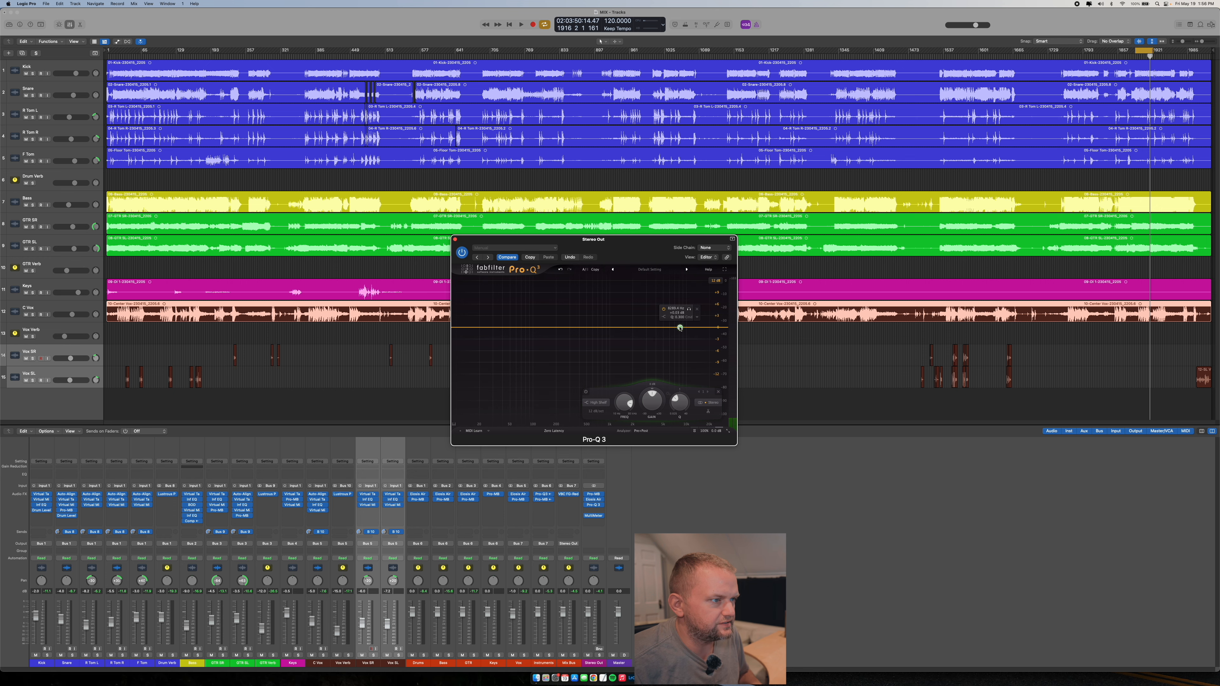
drag(680, 327, 681, 329)
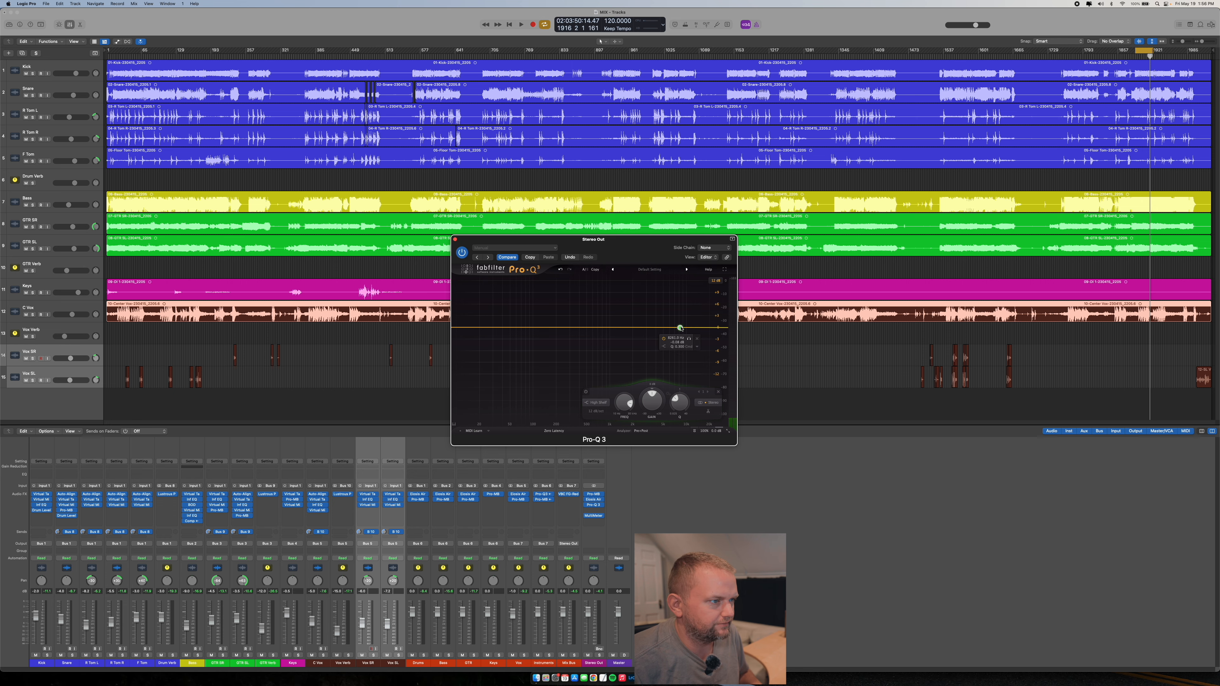
right_click(681, 328)
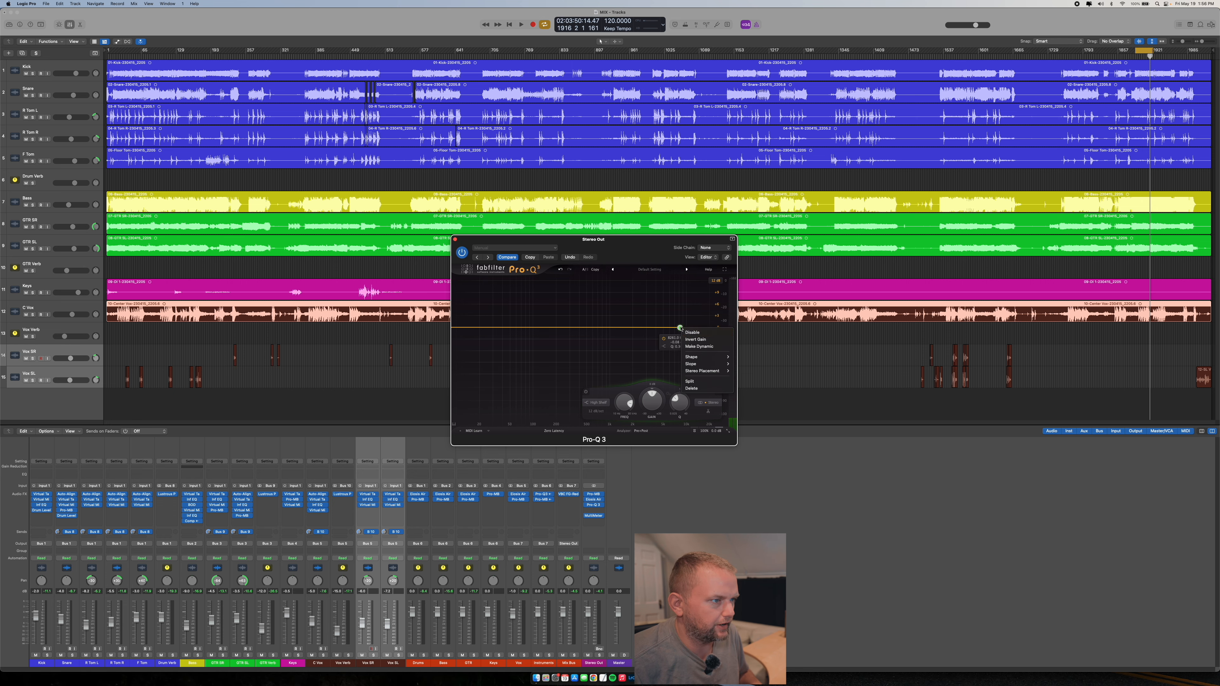
click(695, 345)
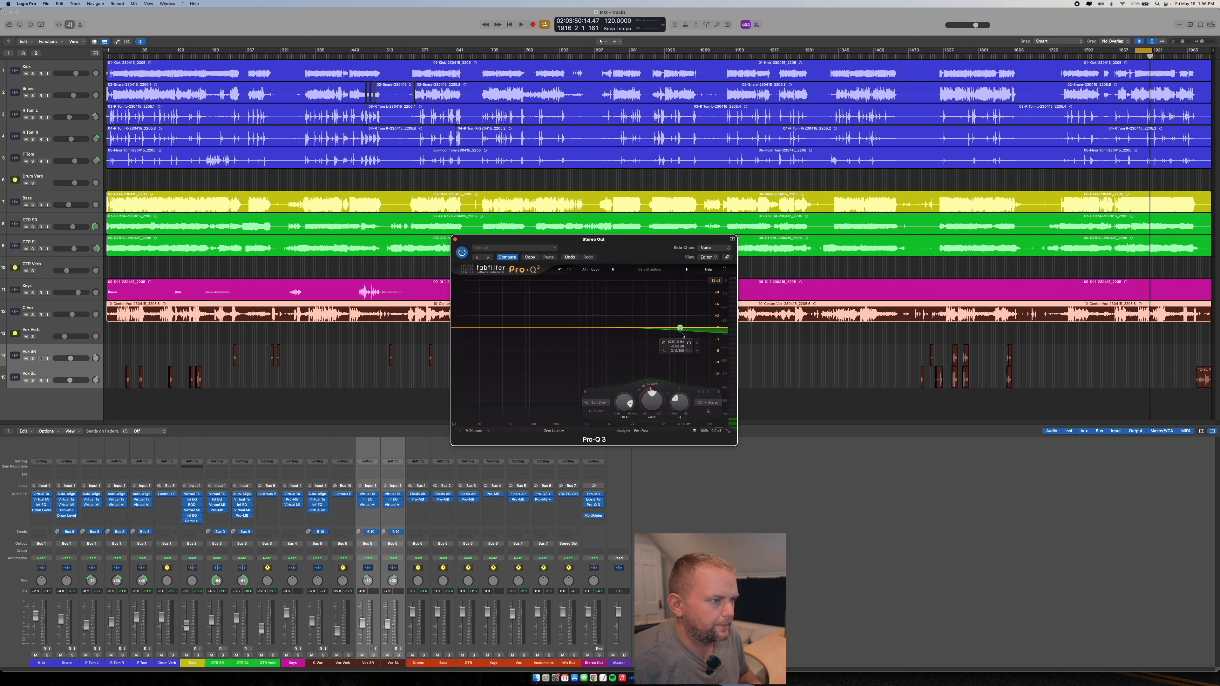
drag(680, 333, 677, 311)
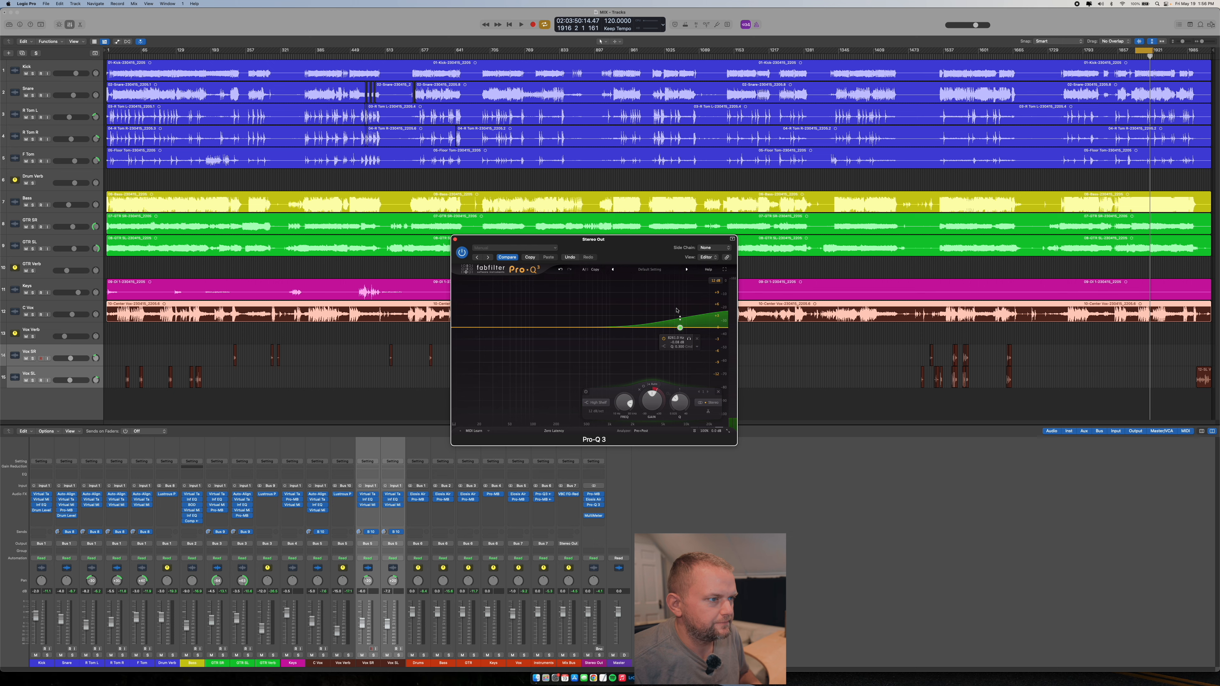
Set the stereo placement of Pro-Q 3's dynamic high-shelf band to Side.
right_click(680, 331)
mouse_move(706, 380)
click(748, 405)
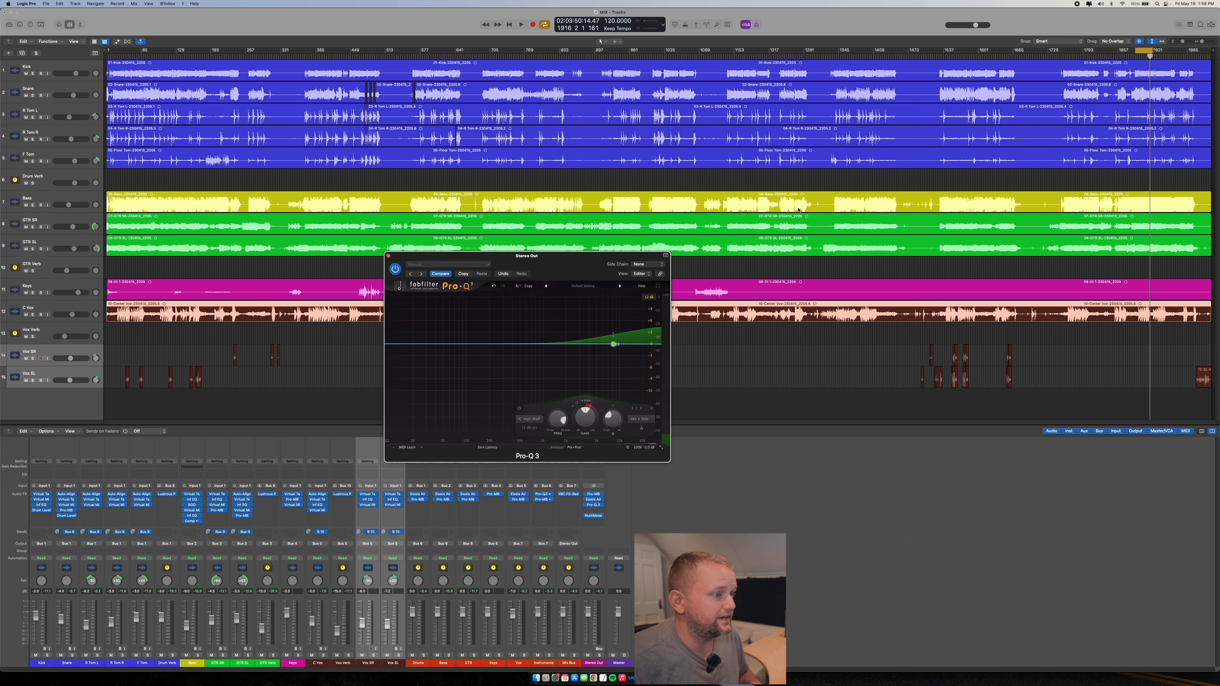
Play the looped section and compare the mix with Pro-Q 3 bypassed and enabled.
drag(558, 262, 456, 253)
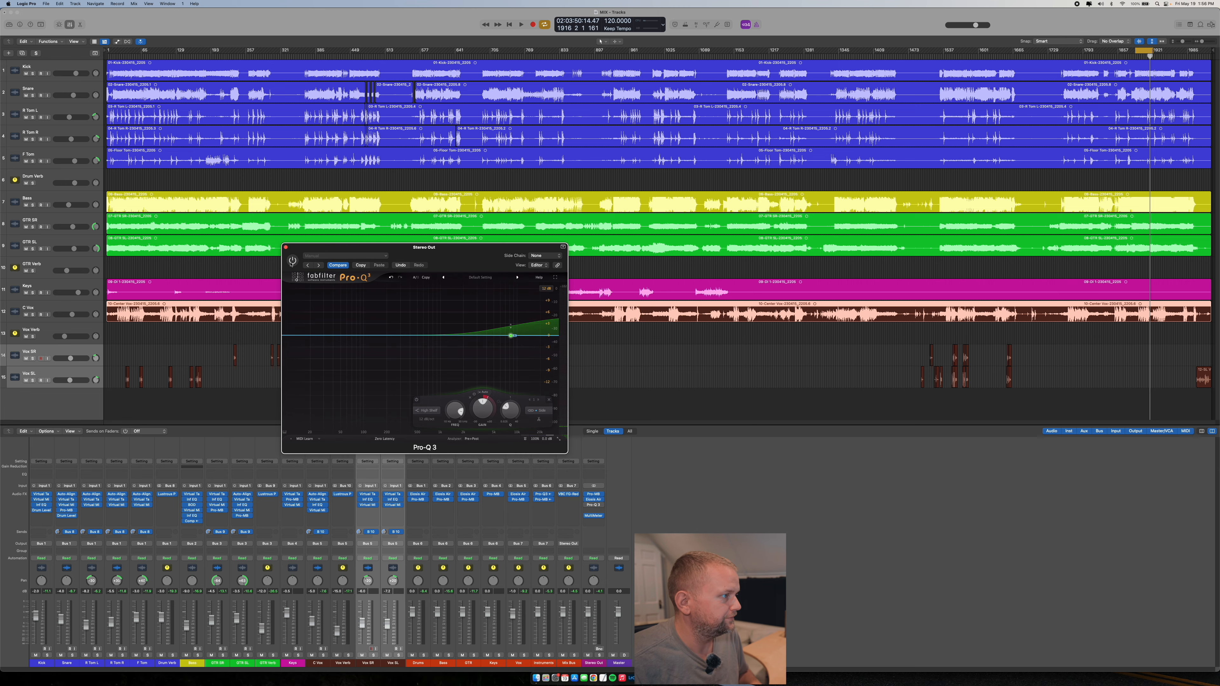
drag(458, 266, 623, 268)
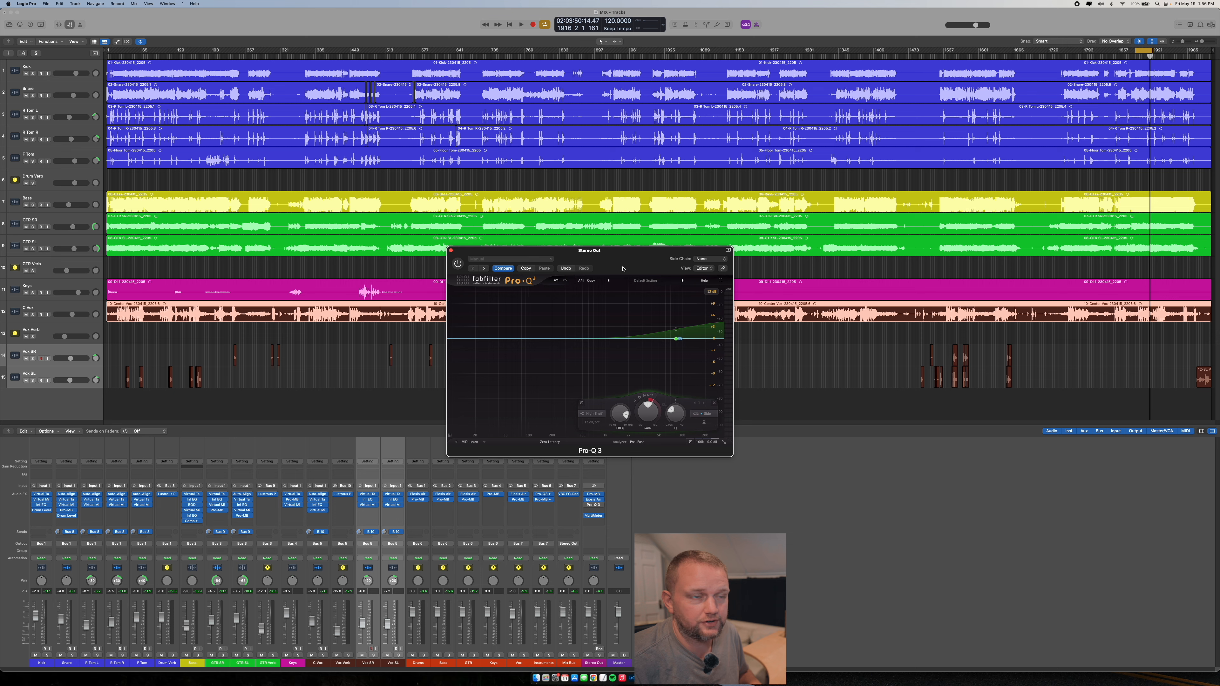
key(space)
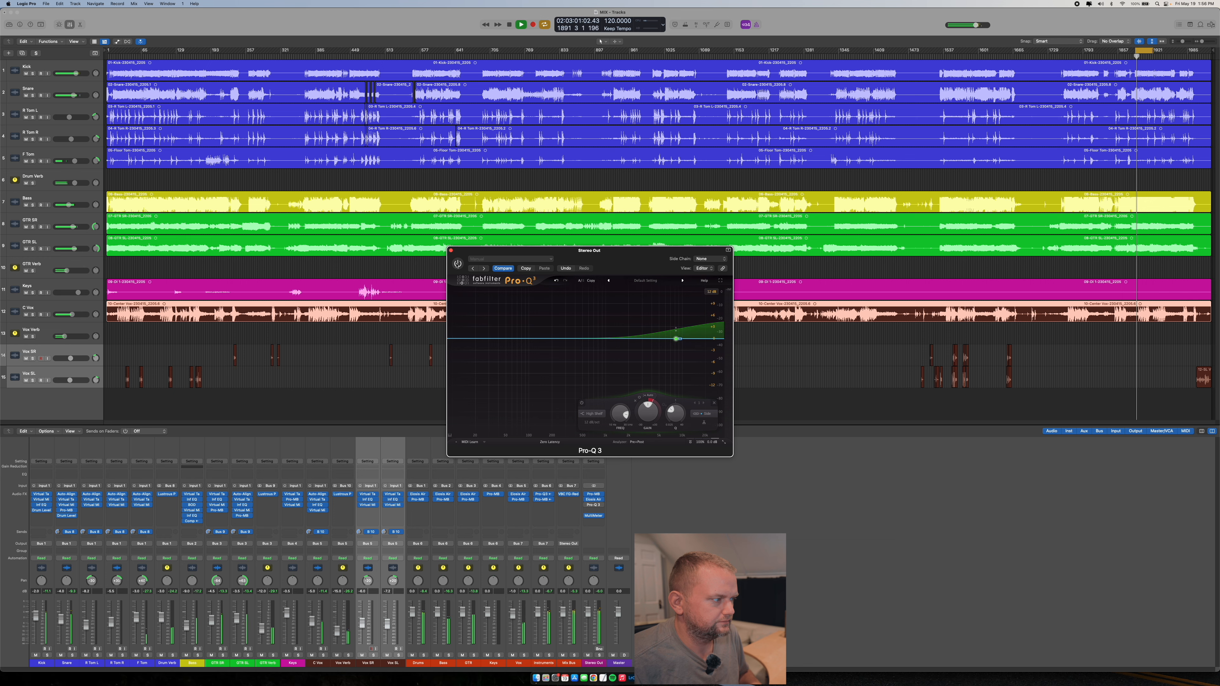
click(458, 264)
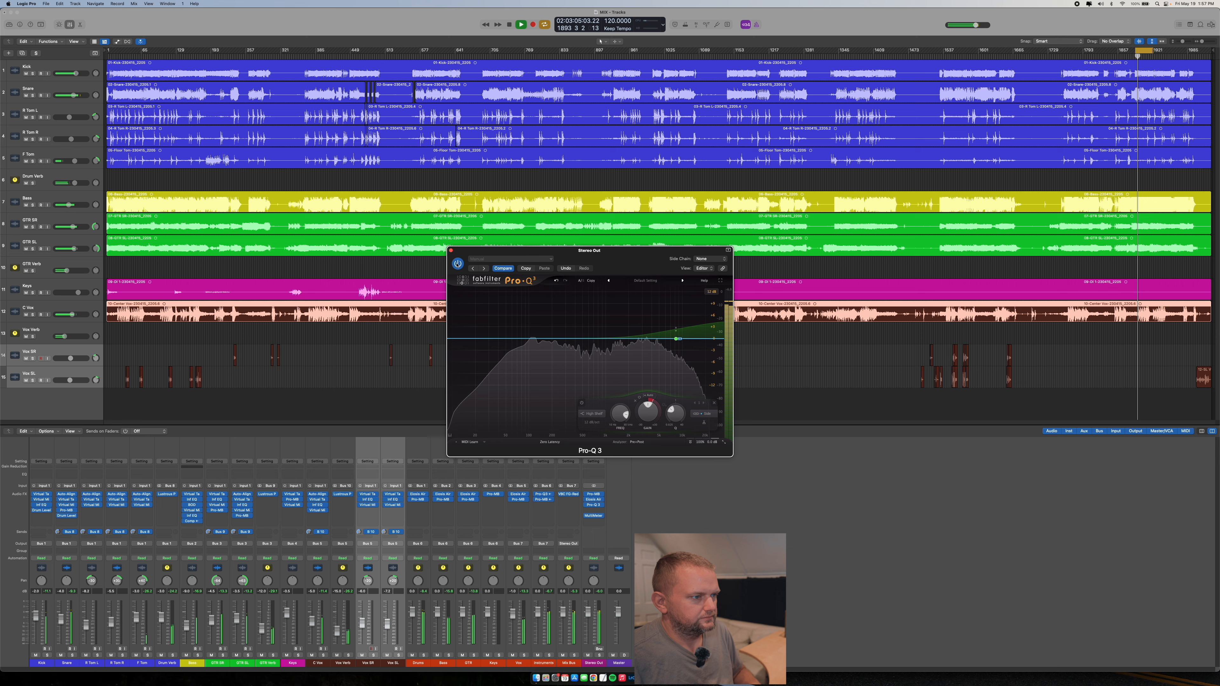
Compare the playing mix with Pro-Q 3 and its Side high-shelf band switched off and on, and stop playback.
click(458, 264)
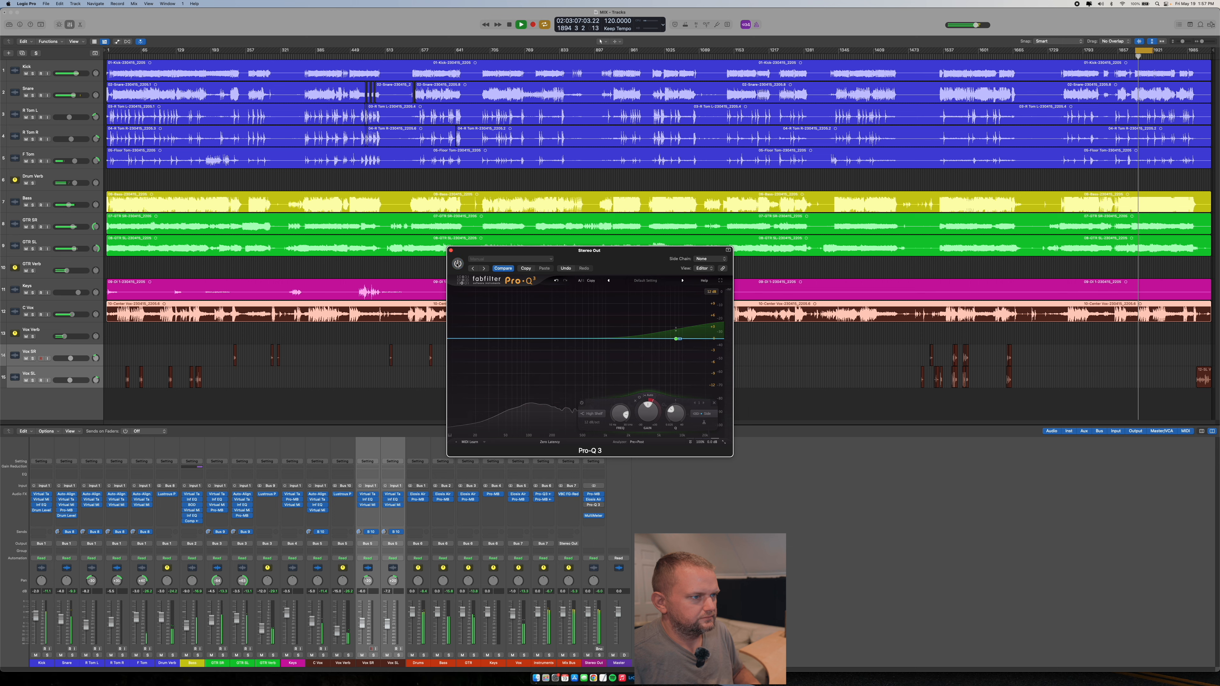
click(458, 264)
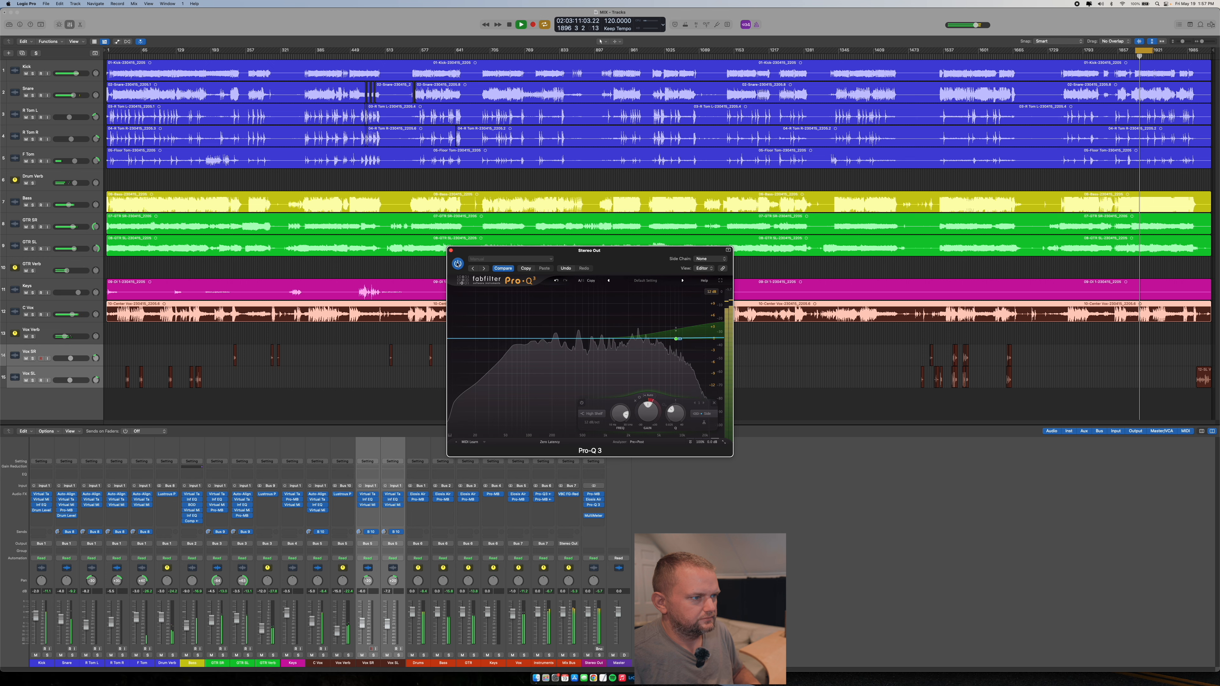
click(582, 404)
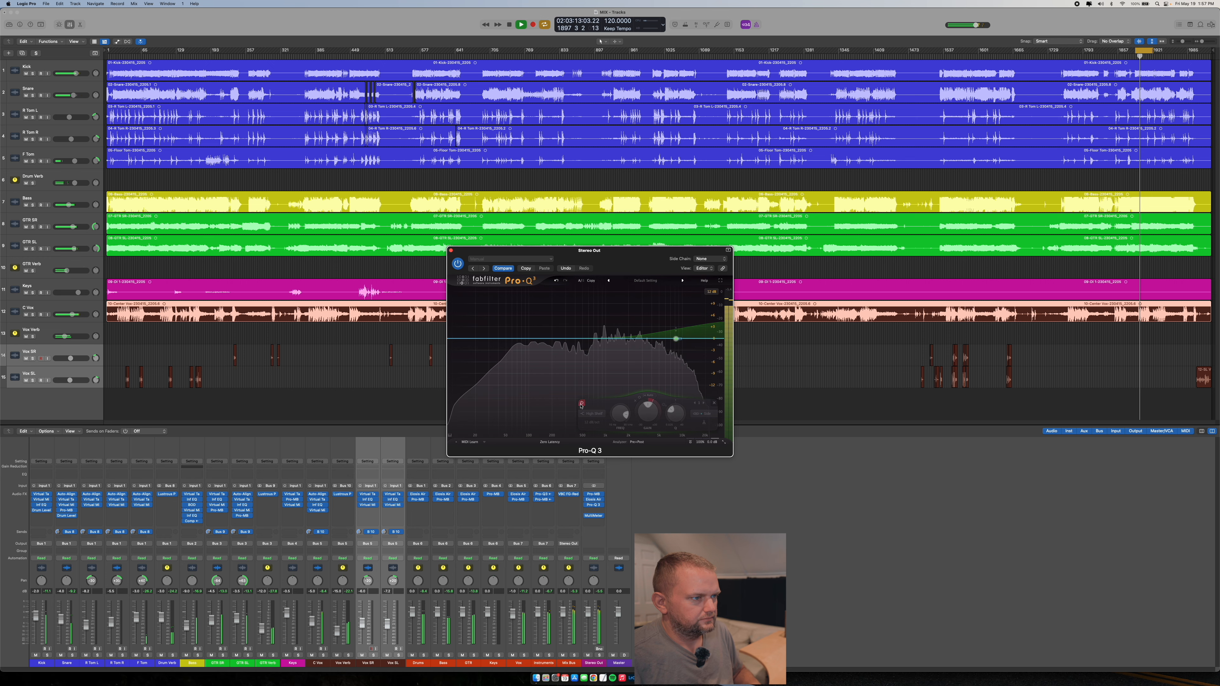
click(581, 403)
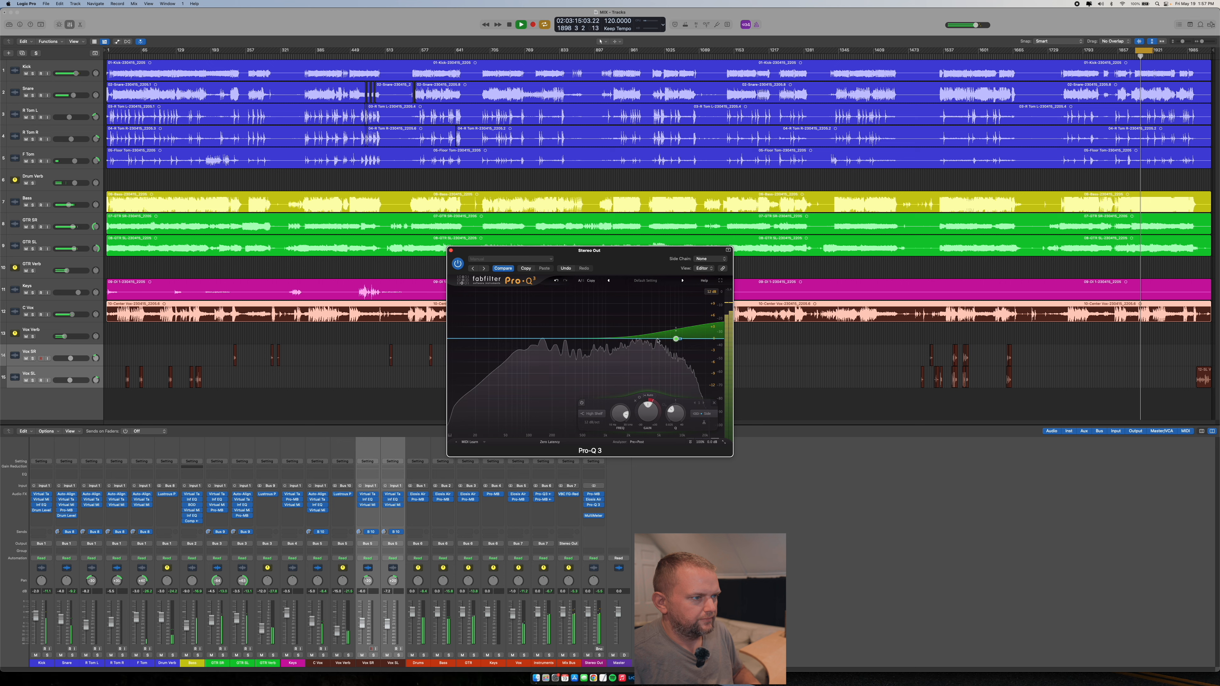
key(space)
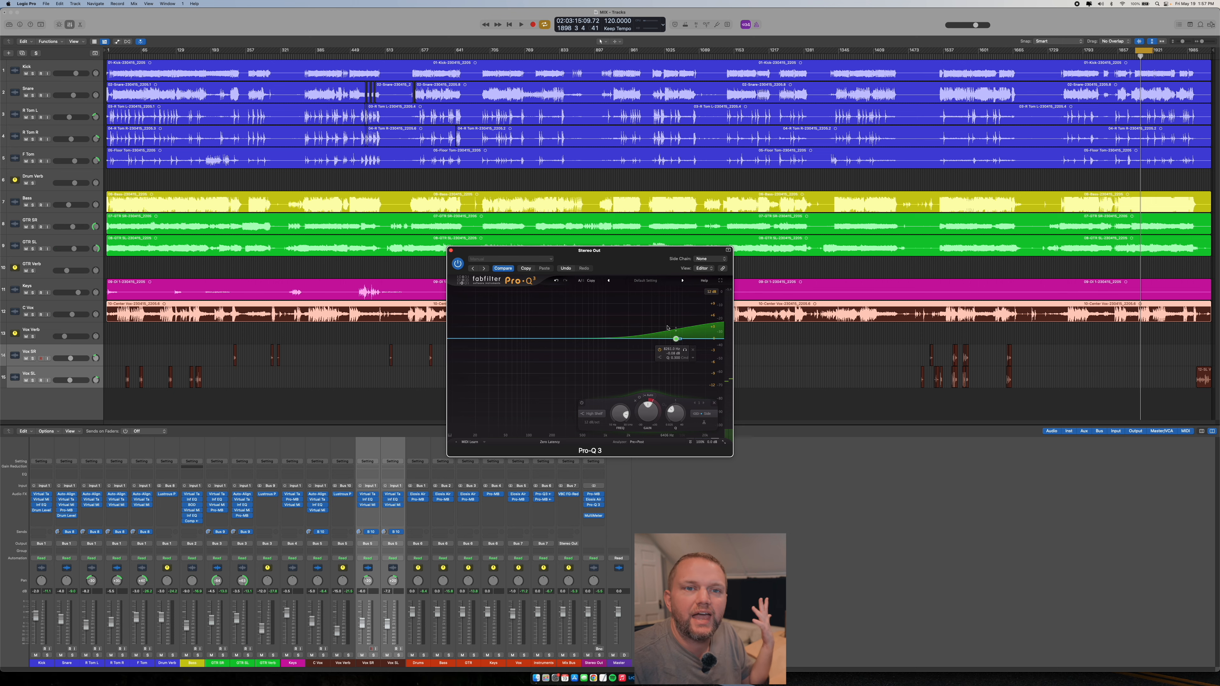
Open AirEQ from the Stereo Out channel and arrange its window side by side with Pro-Q 3.
drag(457, 252, 712, 349)
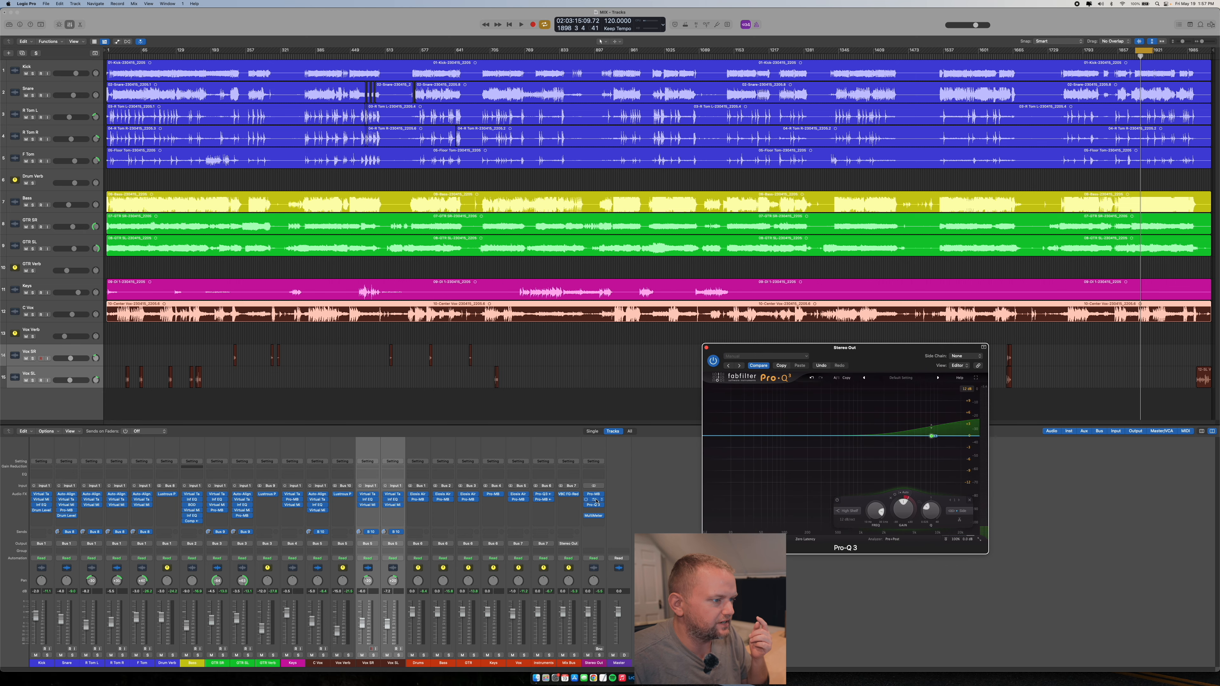
click(594, 500)
drag(604, 243, 550, 269)
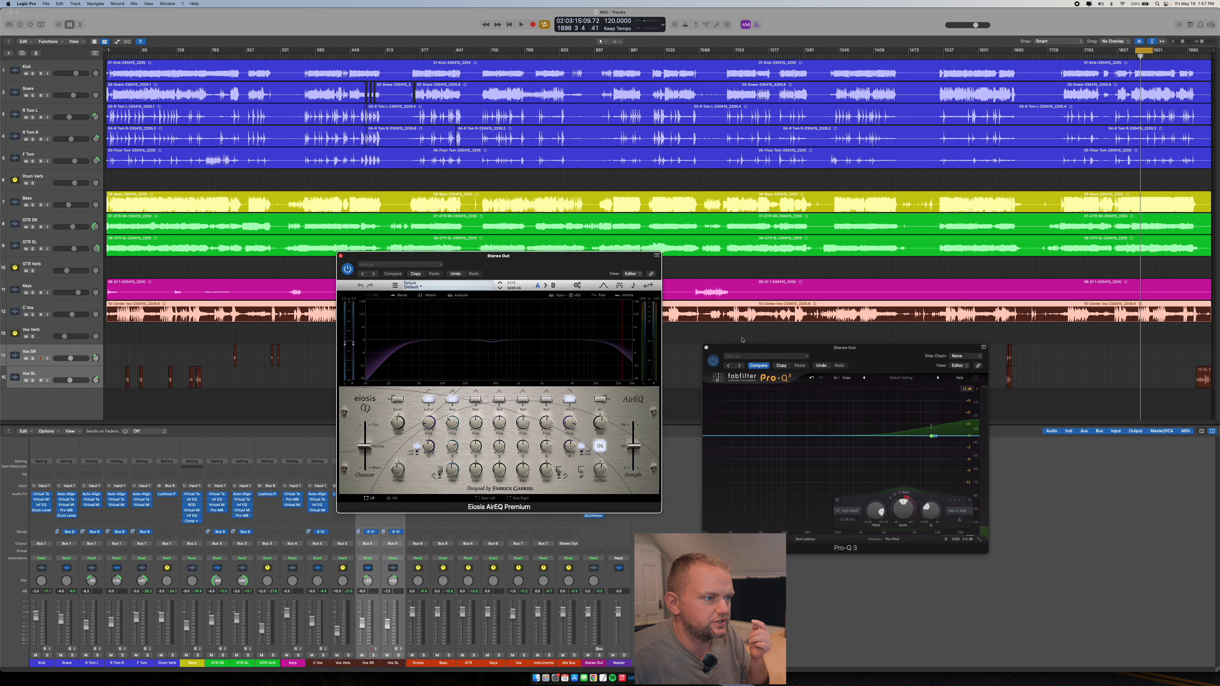
drag(753, 354, 732, 278)
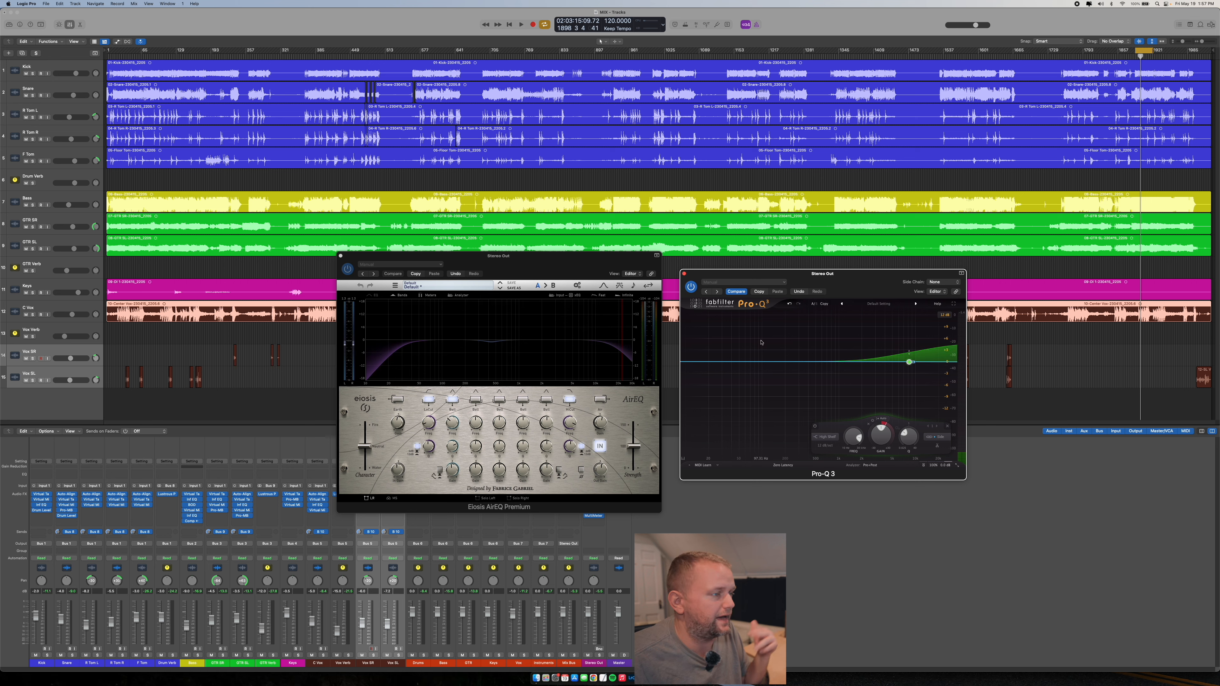
With Pro-Q 3 bypassed, play the mix and enable AirEQ's Earth band with a low-end boost.
key(space)
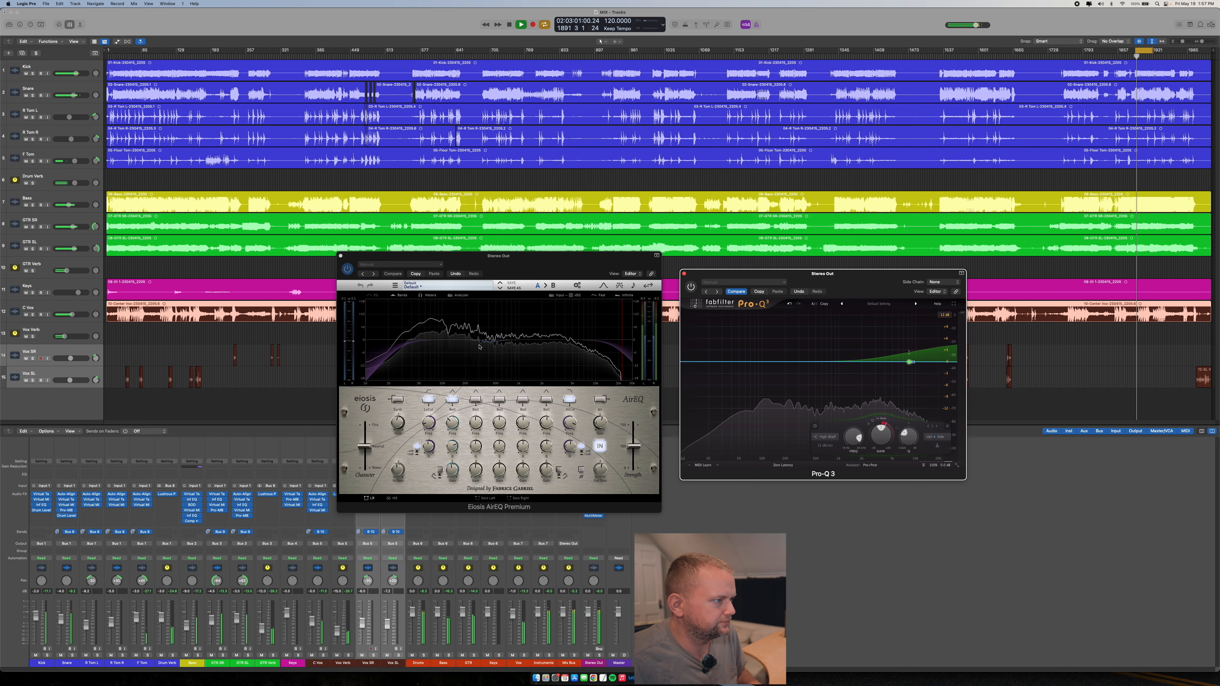
click(398, 400)
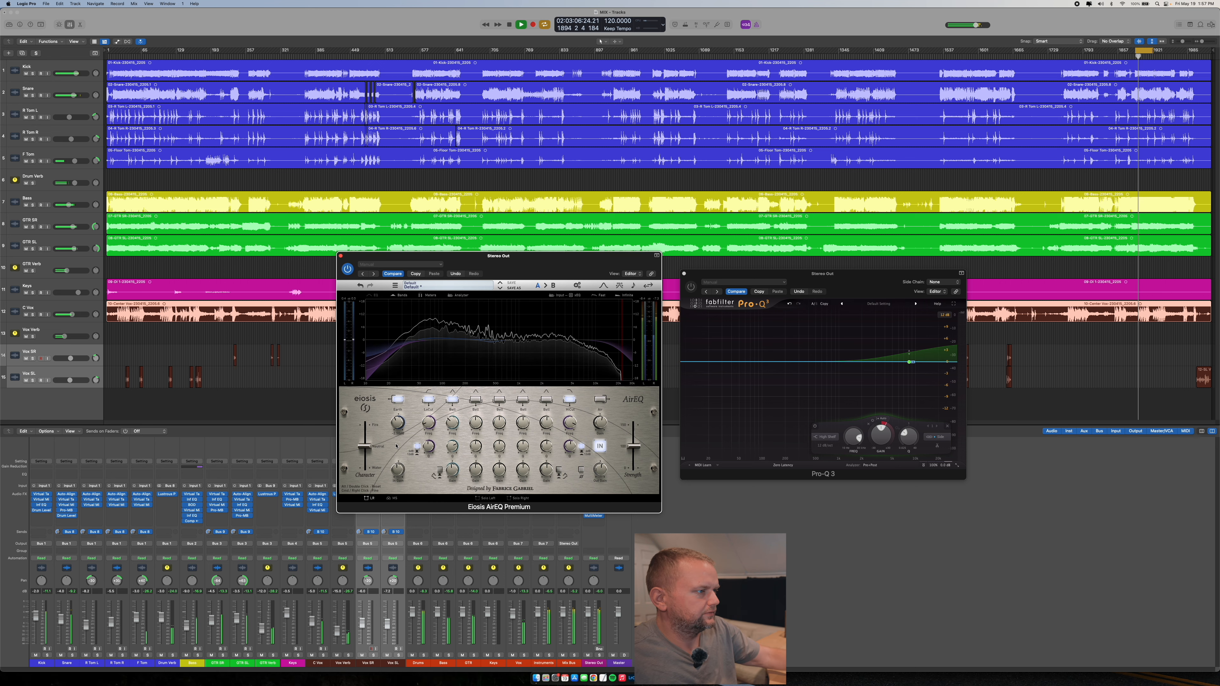
drag(396, 446, 395, 423)
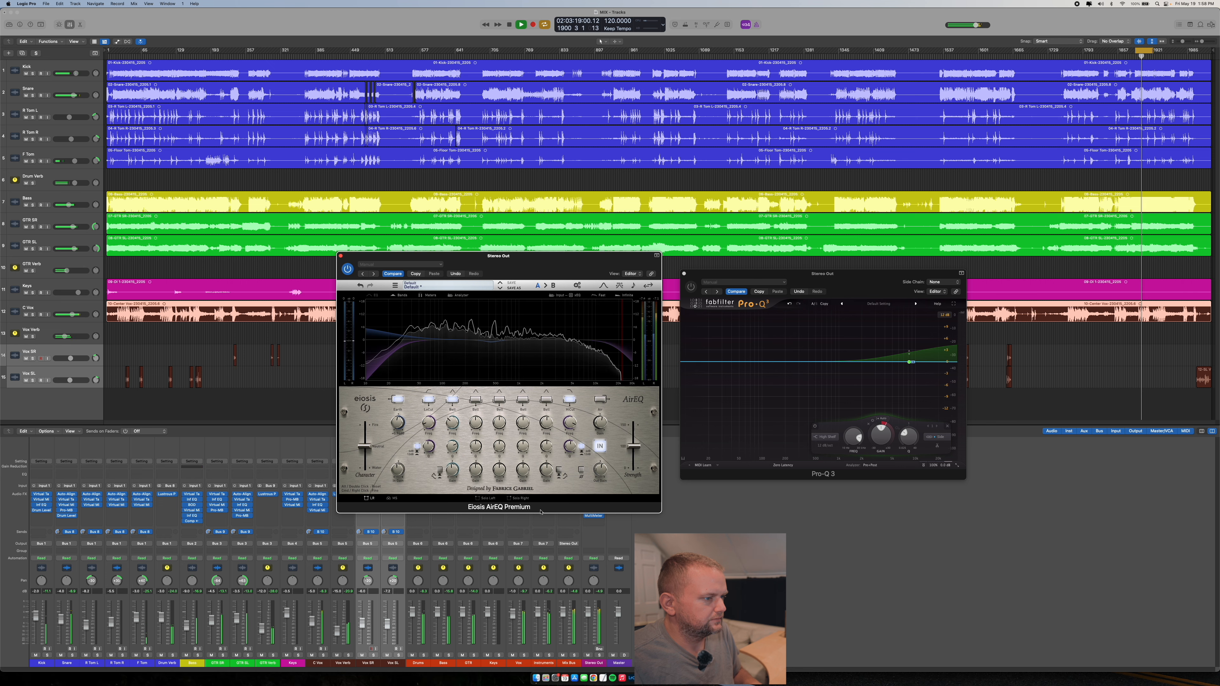
Open MultiMeter from the Stereo Out channel beside the EQs, and enable AirEQ's Air band with a slight boost during playback.
click(593, 516)
drag(486, 87, 1013, 446)
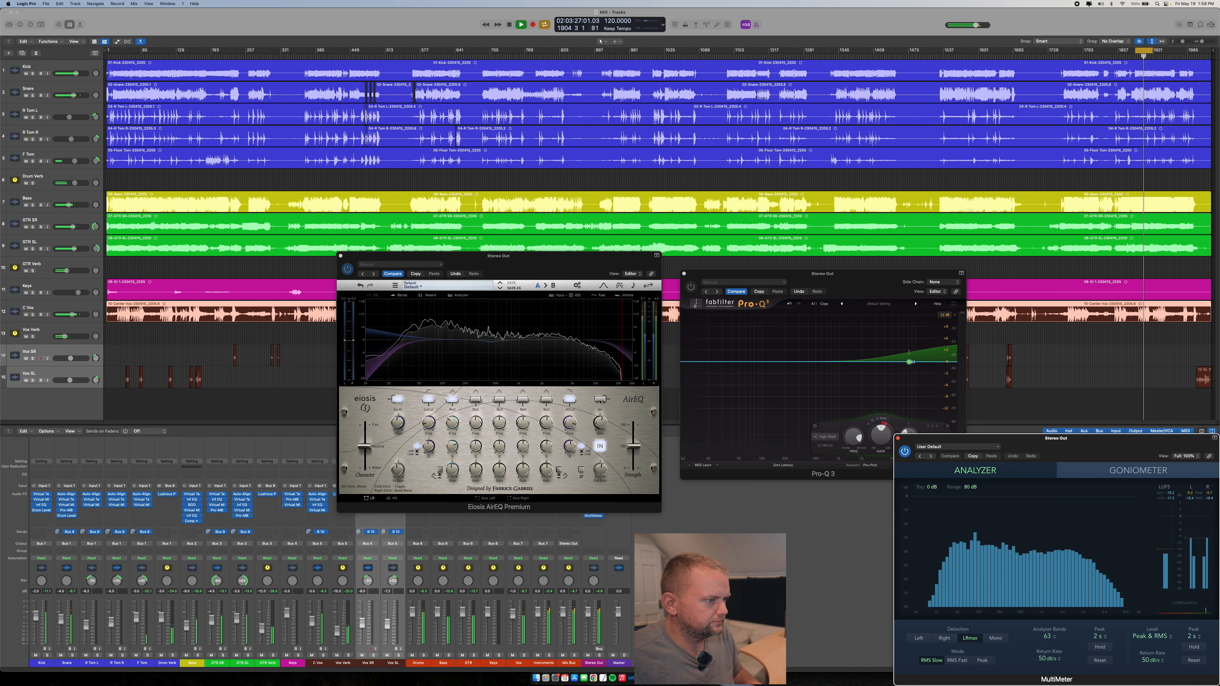
click(600, 400)
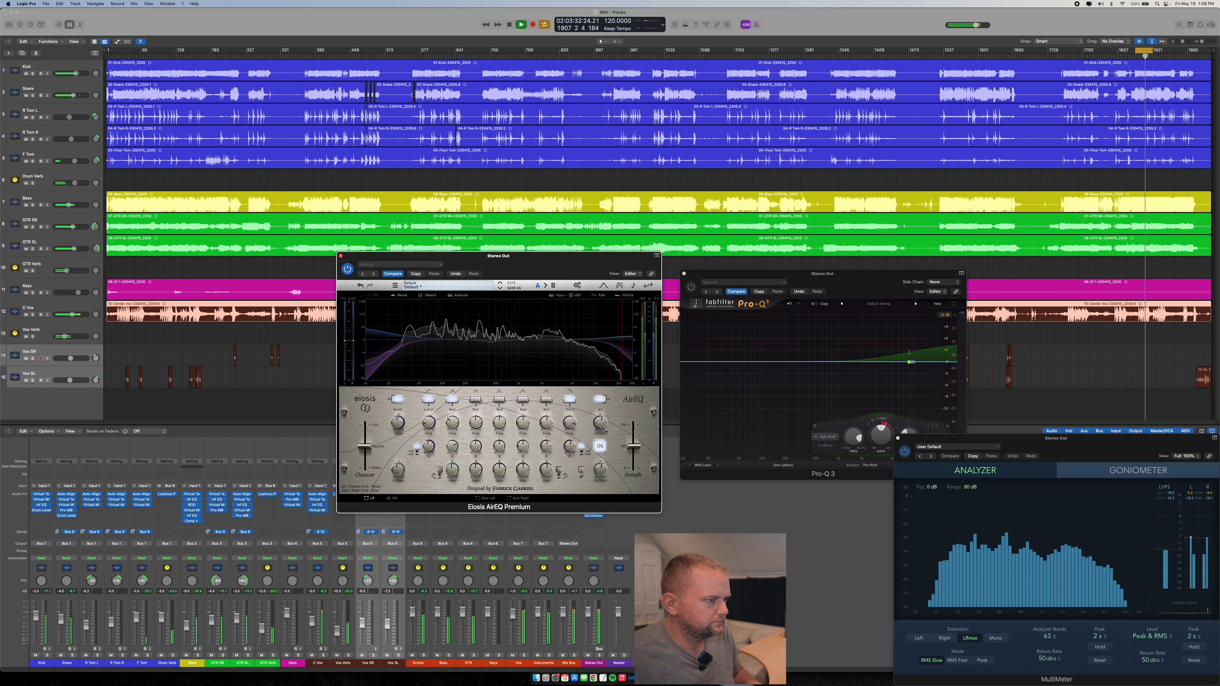
drag(605, 425, 605, 426)
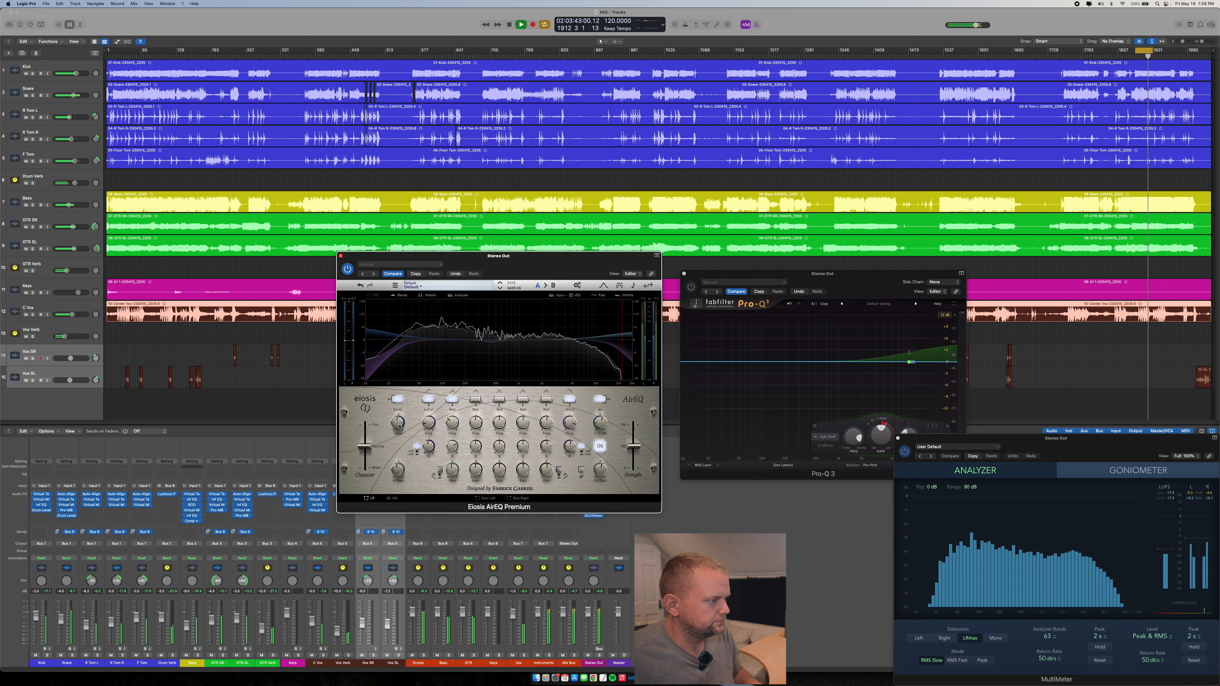
key(space)
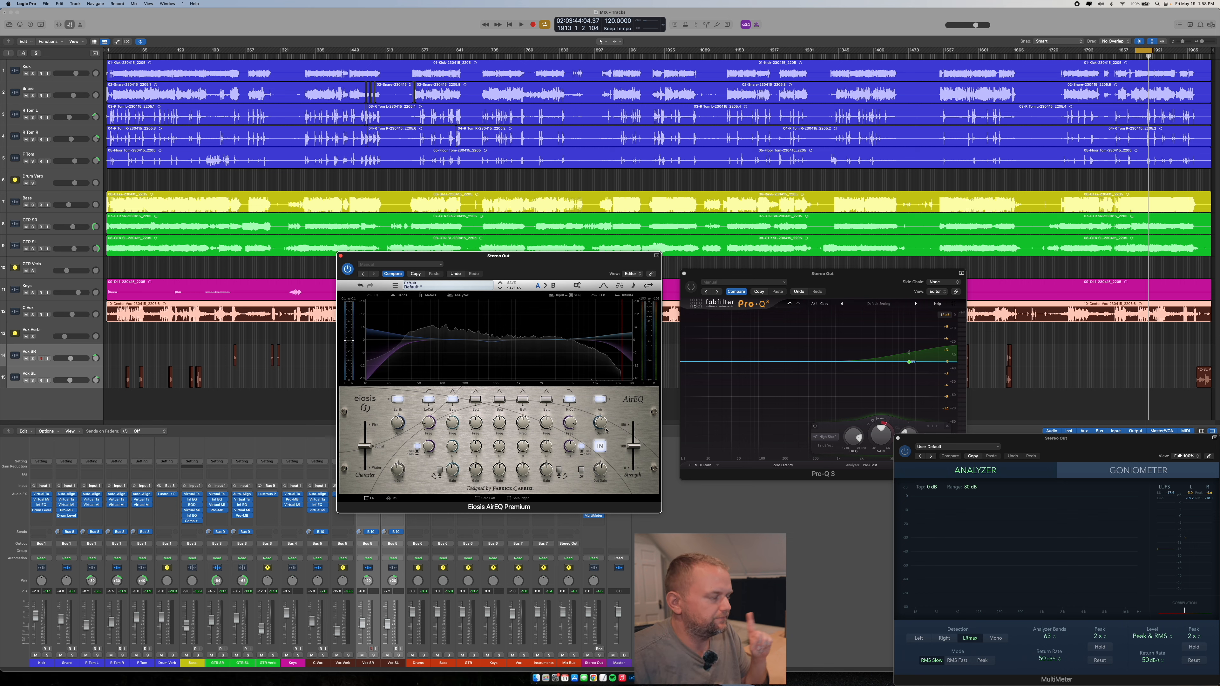
Try cutting the top end with AirEQ's Air band while the mix plays, and reset its gain.
mouse_move(604, 425)
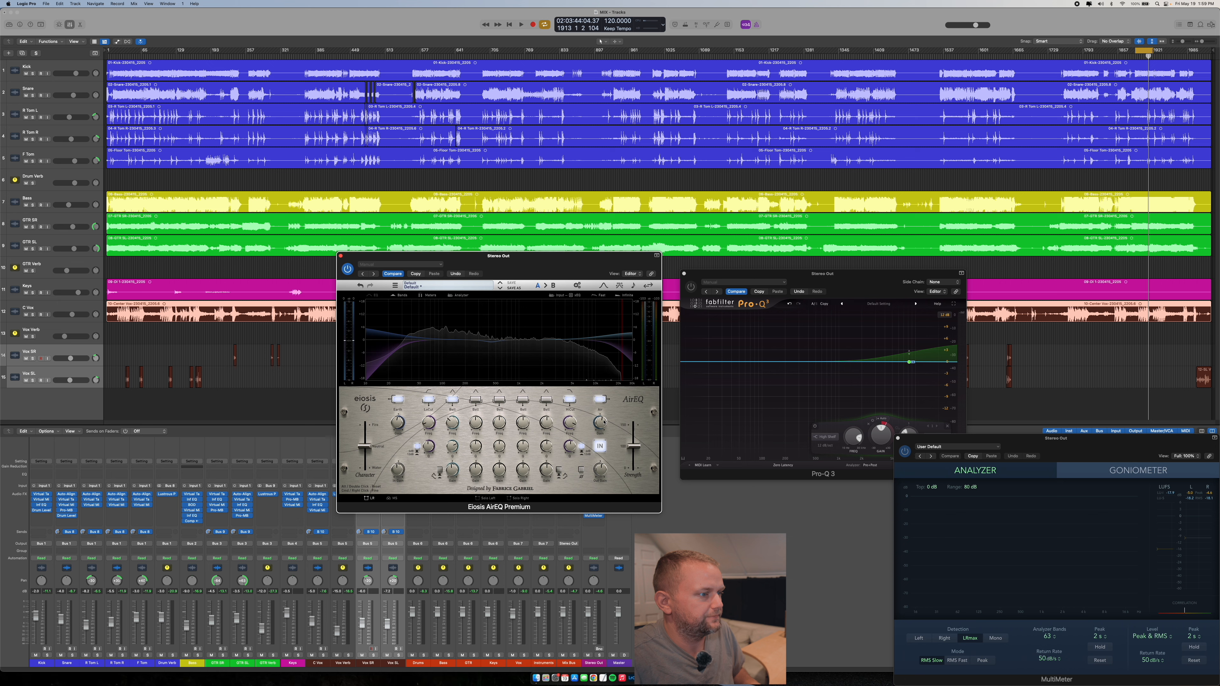
drag(604, 421, 601, 429)
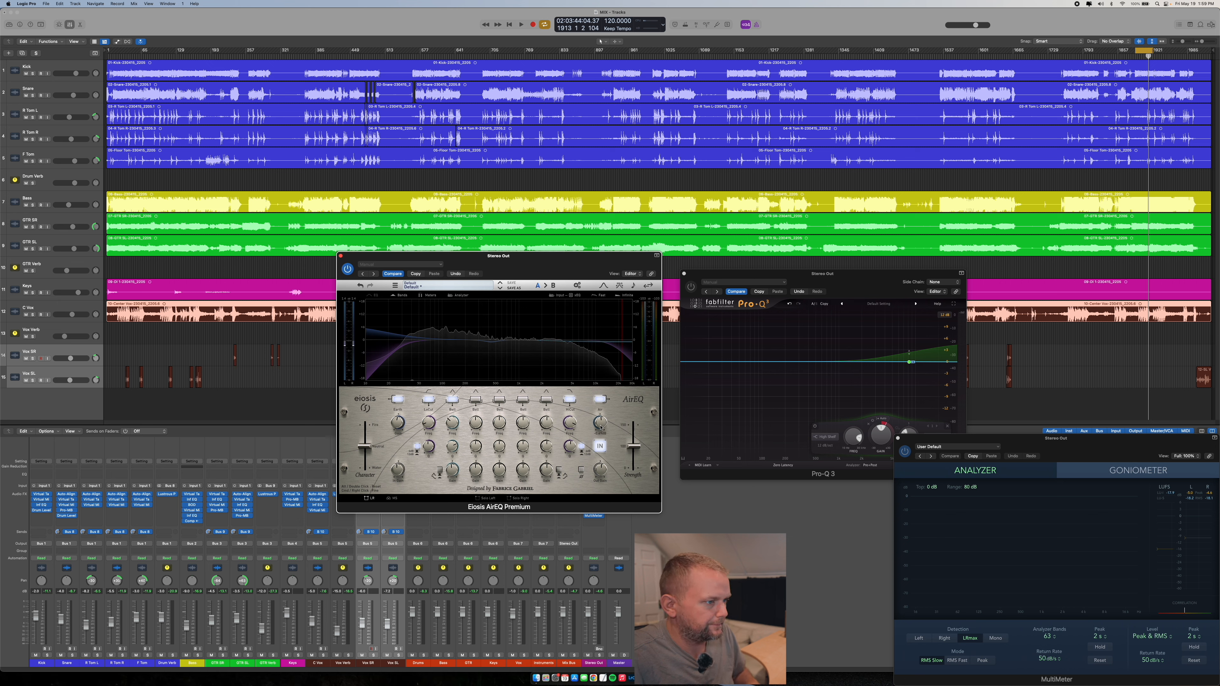
key(space)
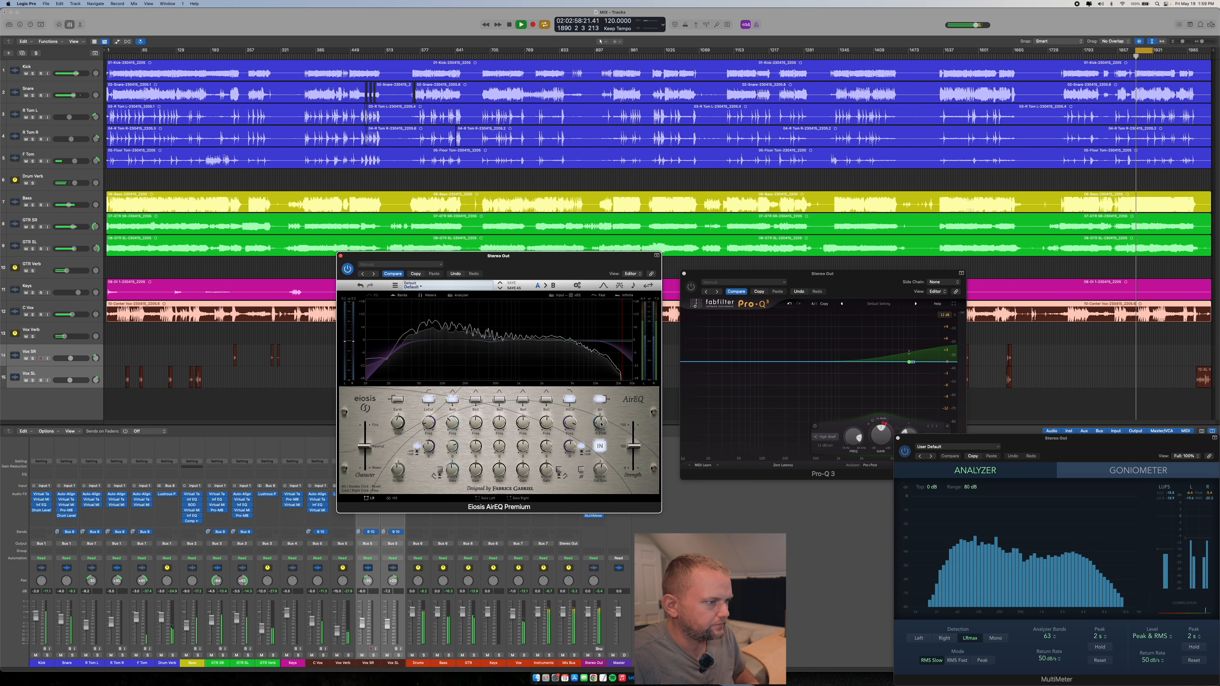
drag(601, 424, 600, 428)
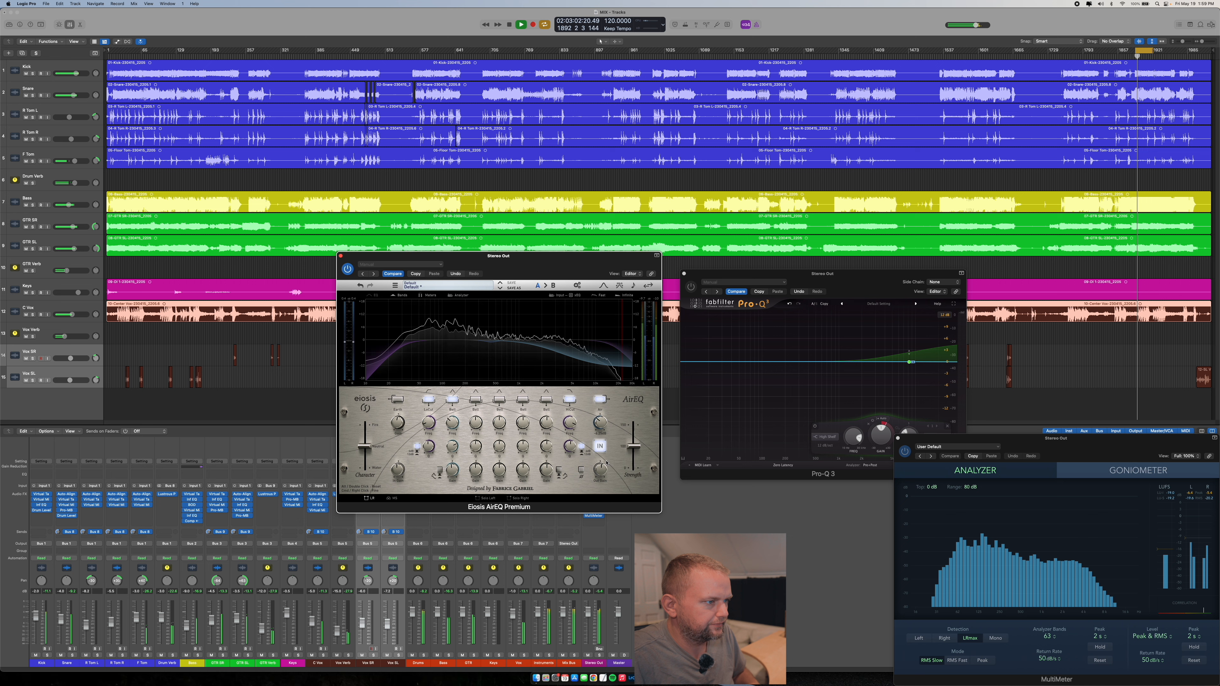
double_click(608, 432)
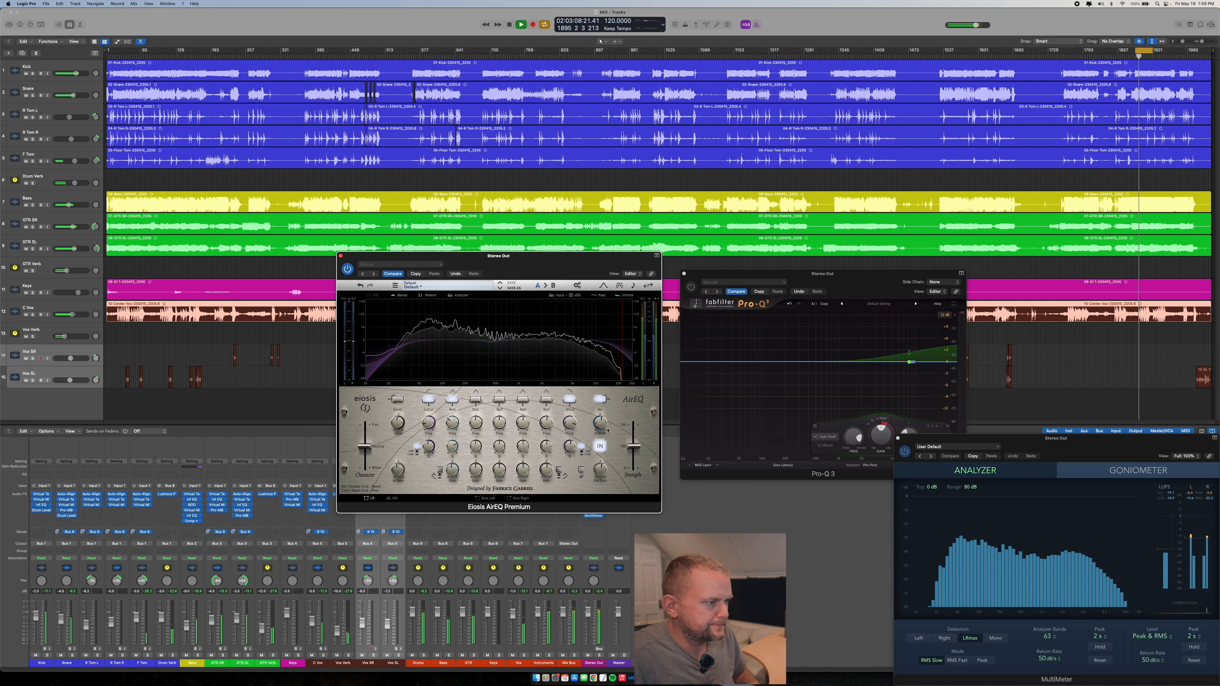
Give AirEQ's Air band a small boost by ear, and enable the Earth band with a gentle low-end boost.
mouse_move(610, 421)
mouse_down()
mouse_move(609, 410)
mouse_move(609, 422)
mouse_up()
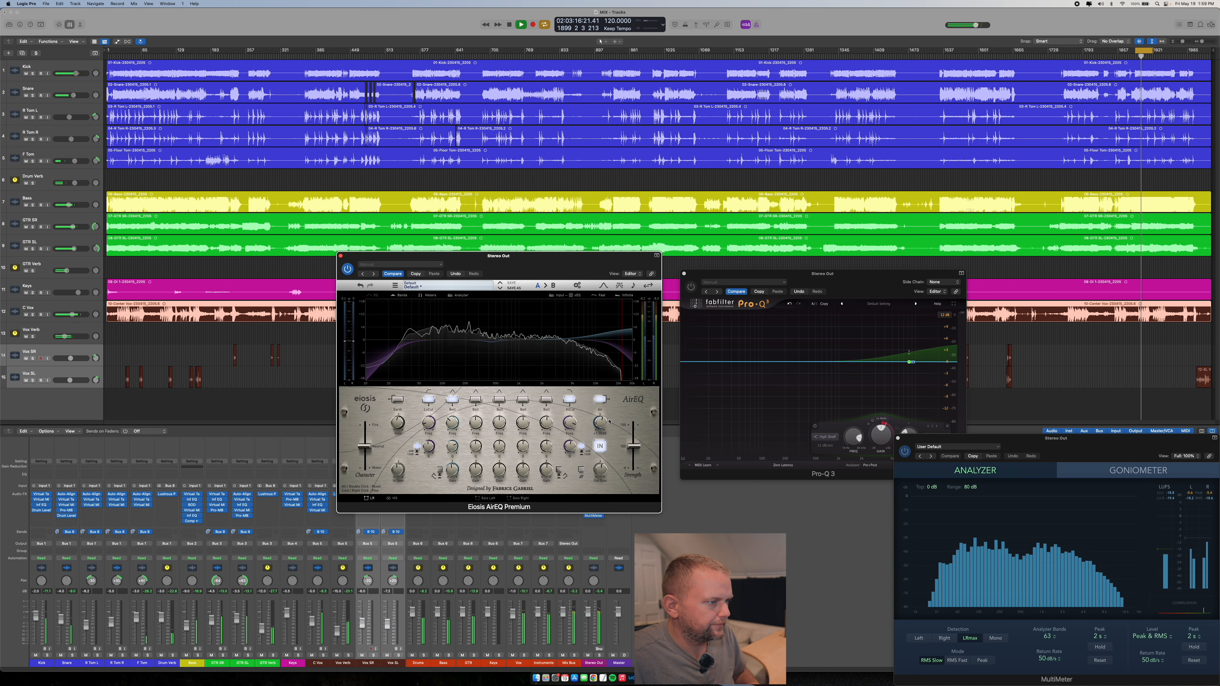
scroll(609, 421, up, 1)
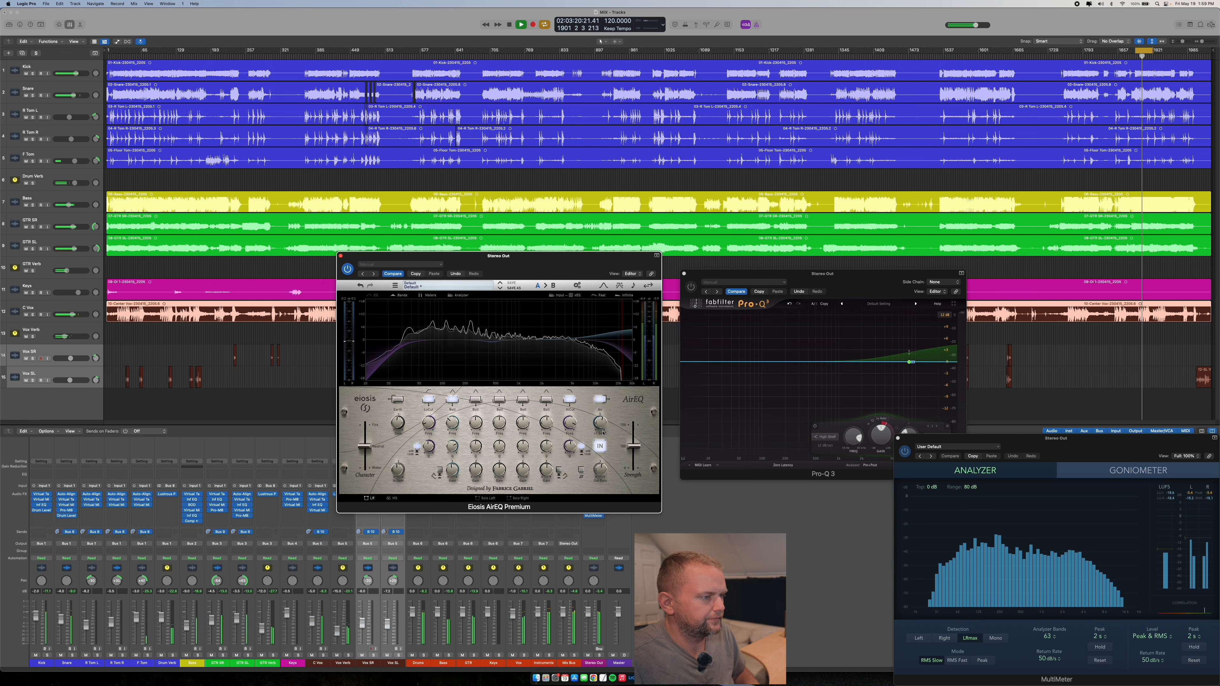
click(602, 401)
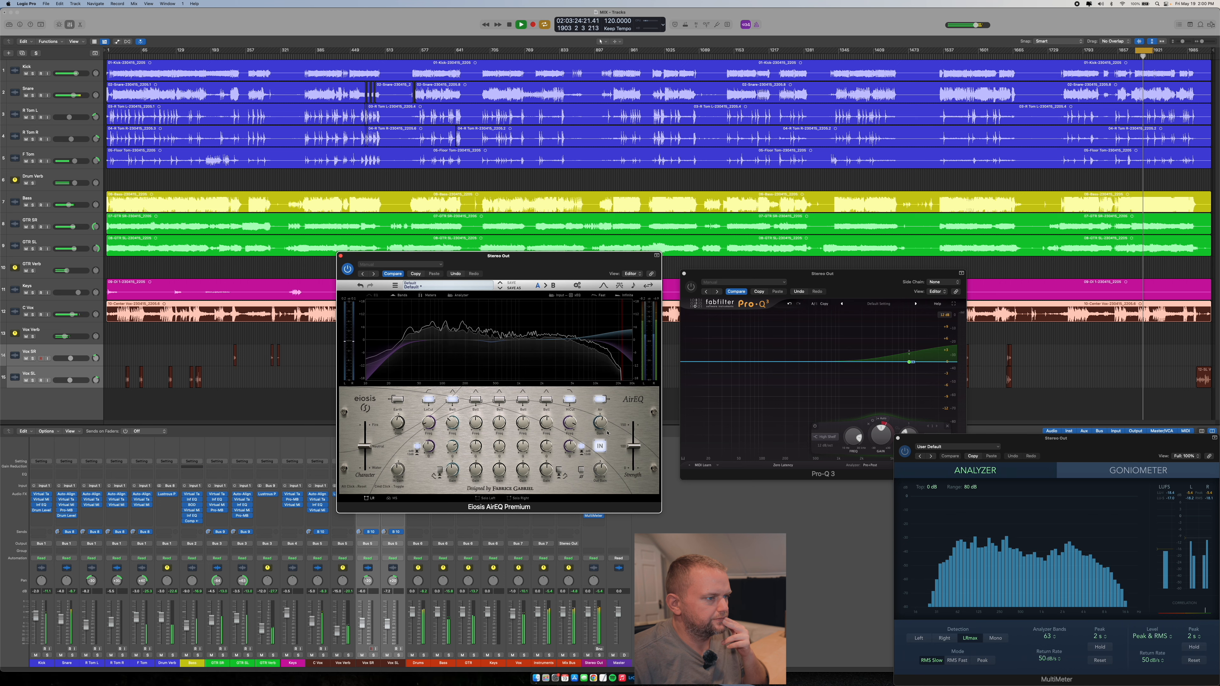
drag(602, 427, 602, 428)
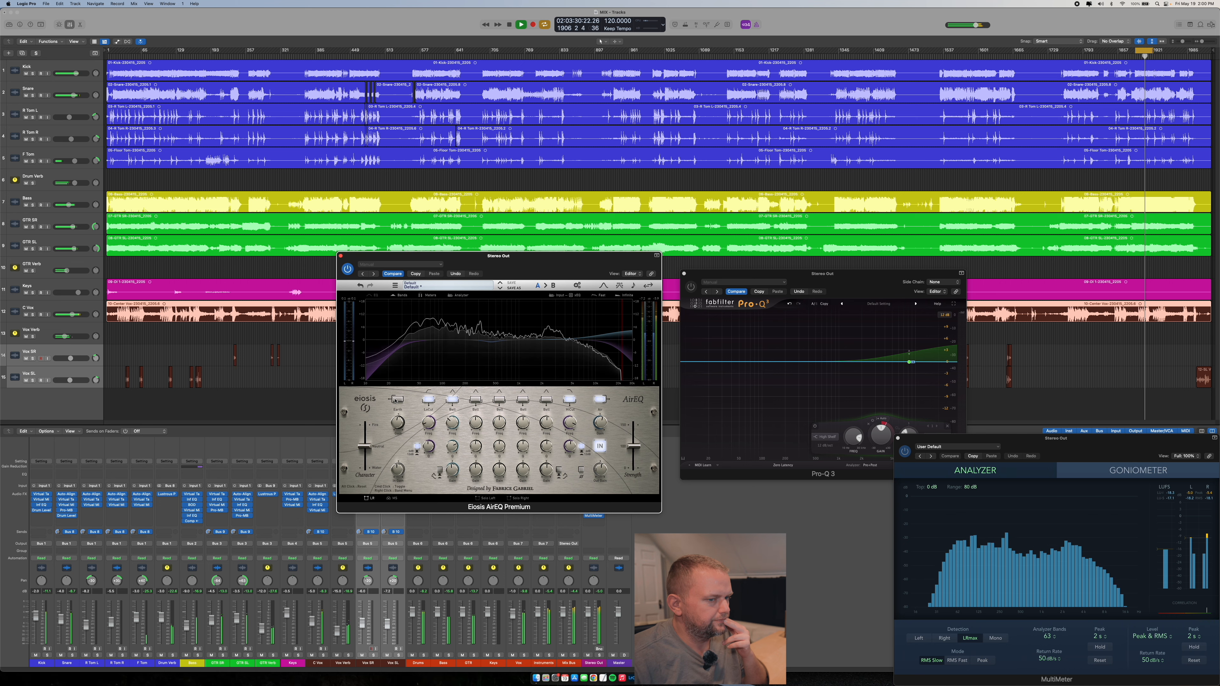
click(396, 400)
drag(394, 423, 397, 393)
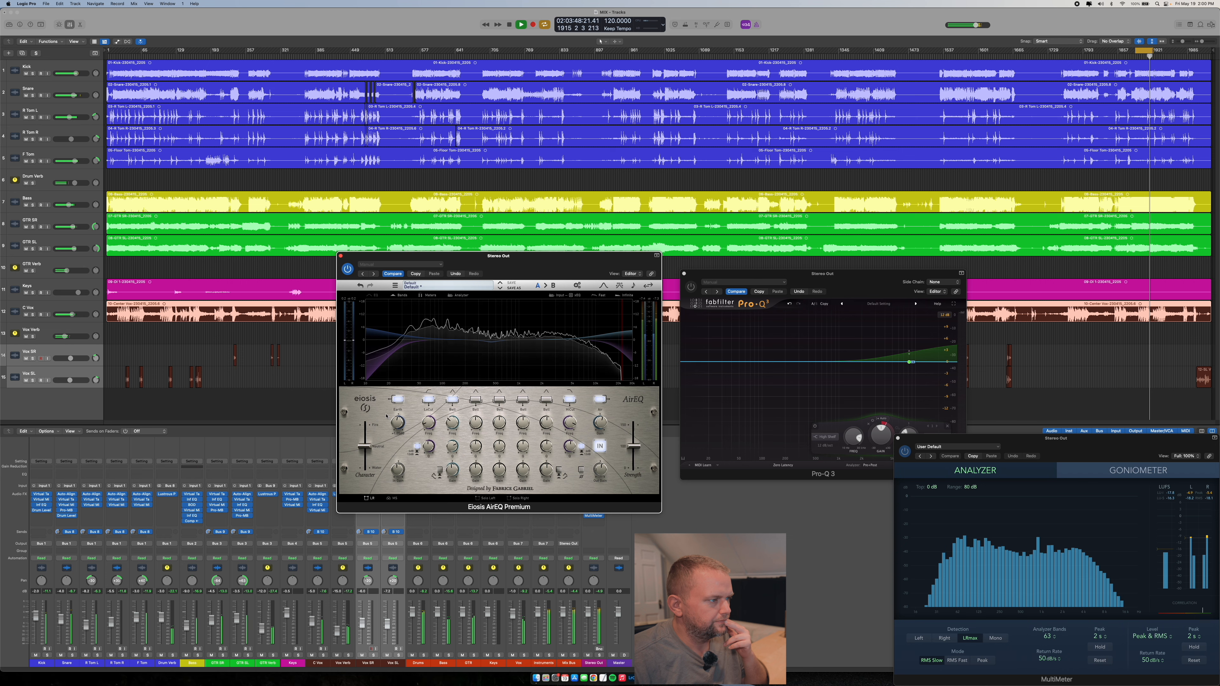
Move AirEQ clear of the mixer and open Pro-MB from the Stereo Out channel.
drag(531, 266, 379, 201)
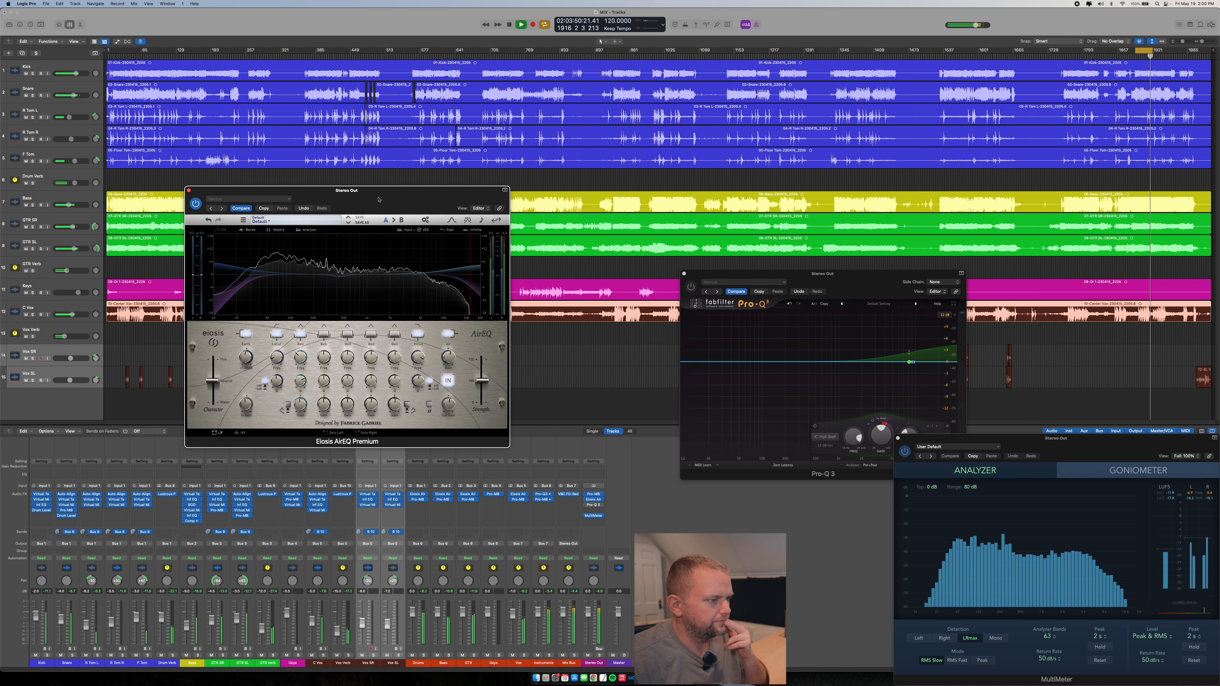
click(593, 494)
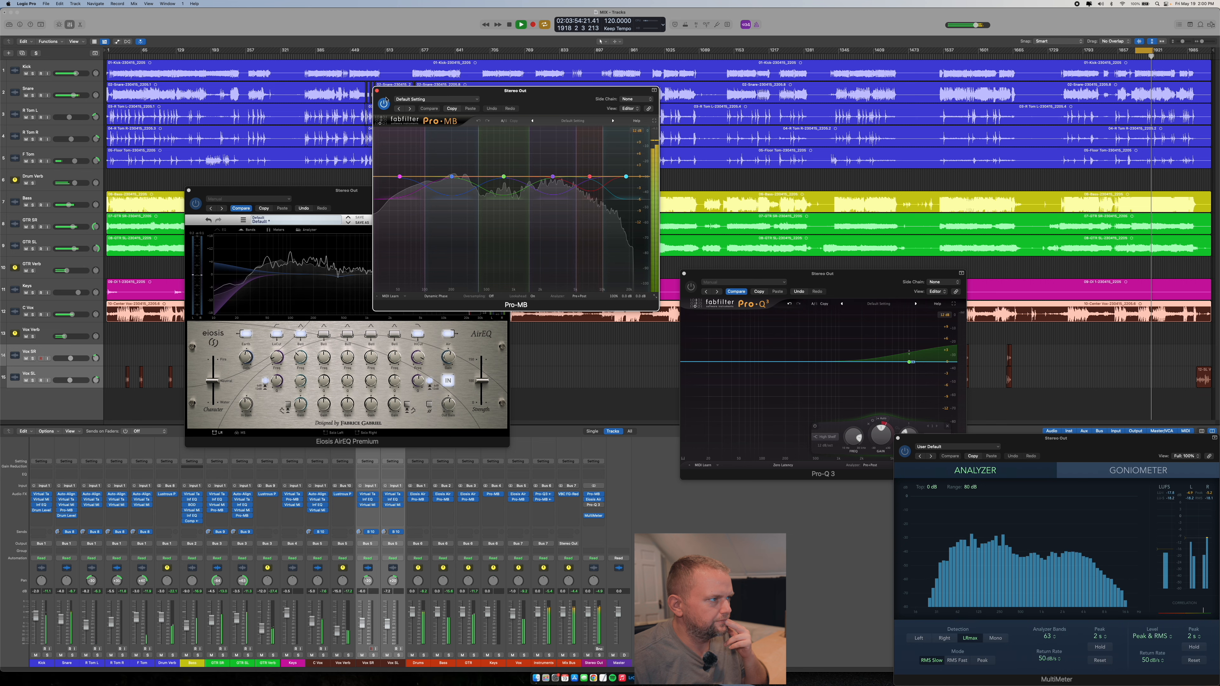
click(378, 91)
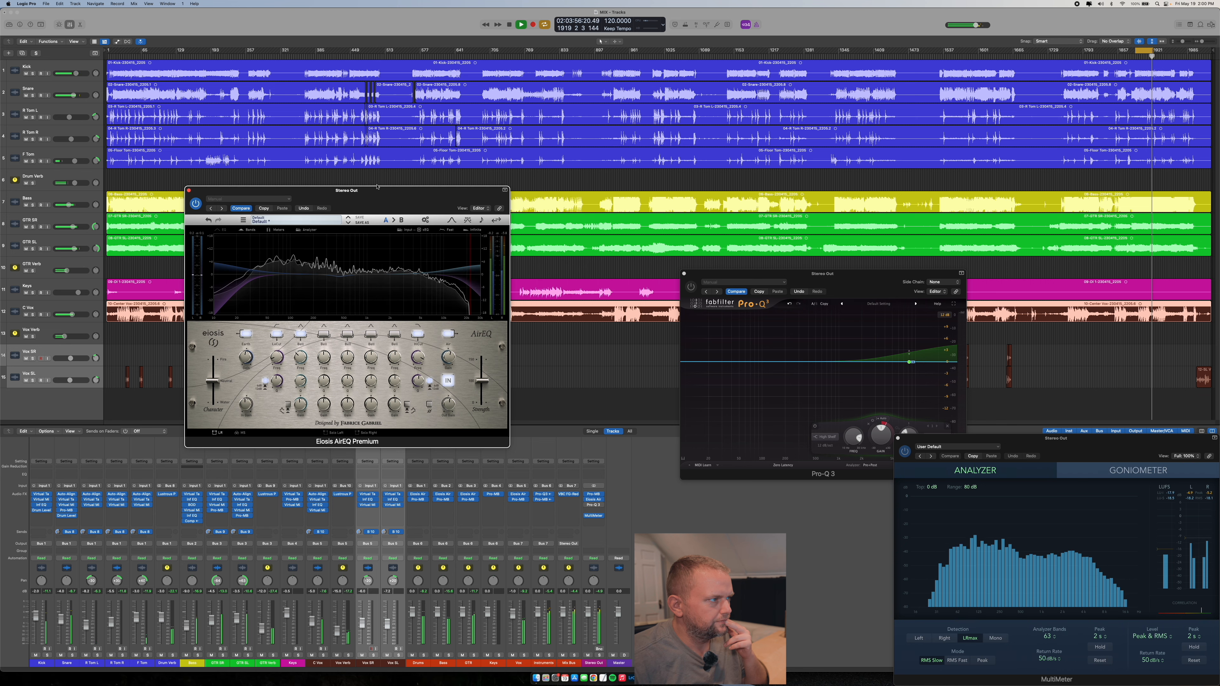
drag(381, 200, 840, 115)
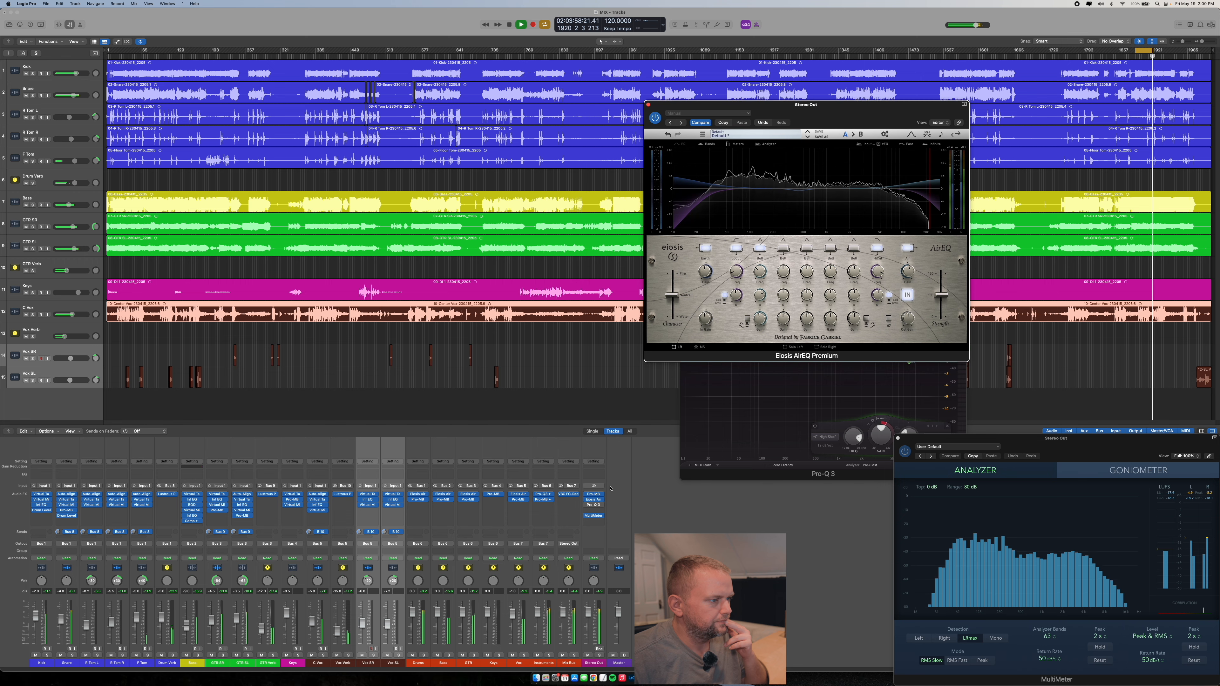
click(595, 494)
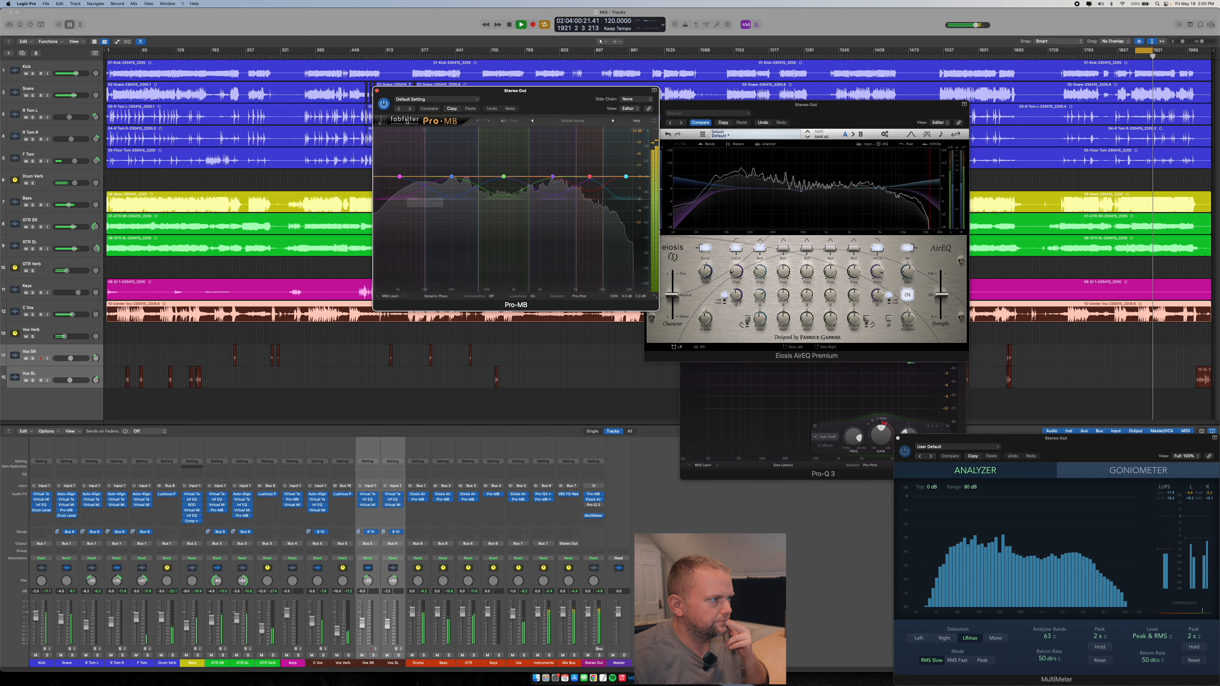
Audition Pro-MB's two lowest bands in solo, separate the Pro-MB and AirEQ windows, and clear the solos.
click(379, 131)
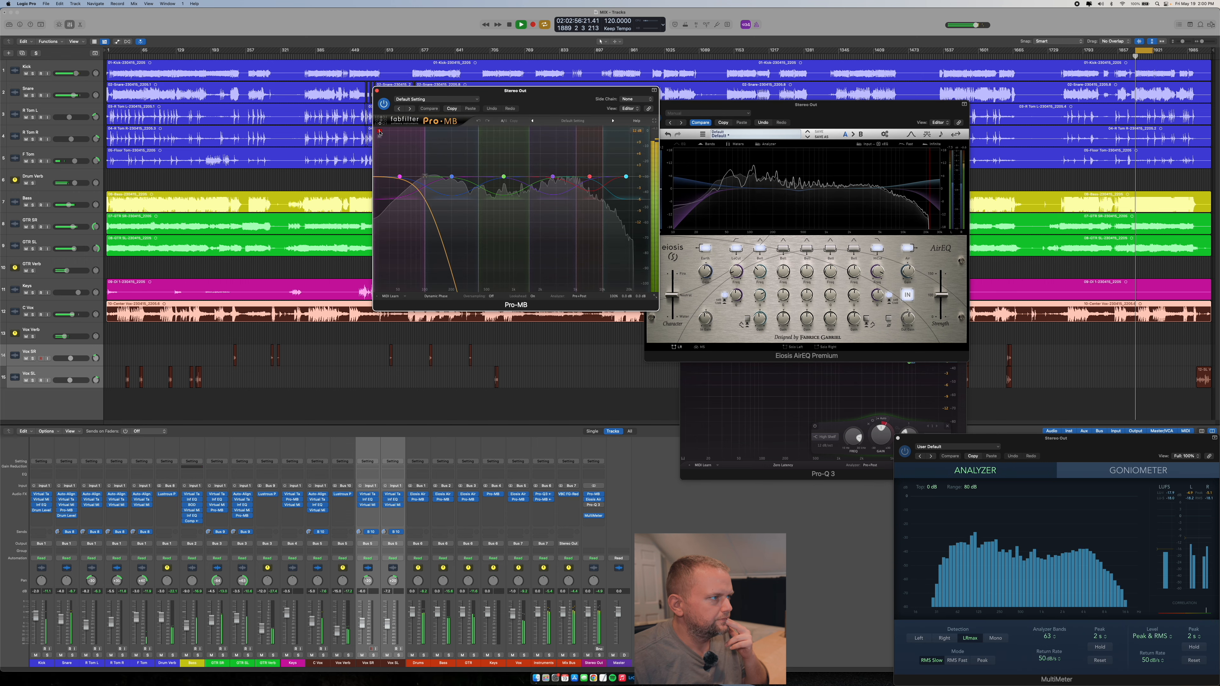
click(430, 131)
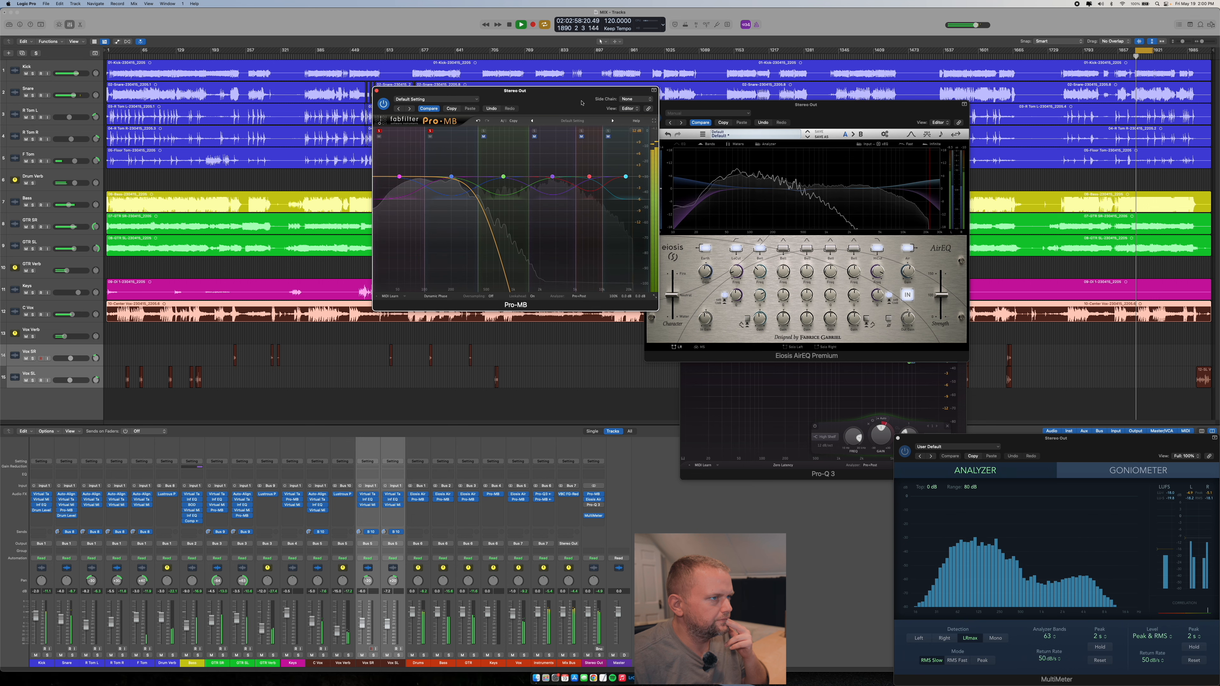
drag(540, 96, 388, 86)
drag(656, 102, 585, 171)
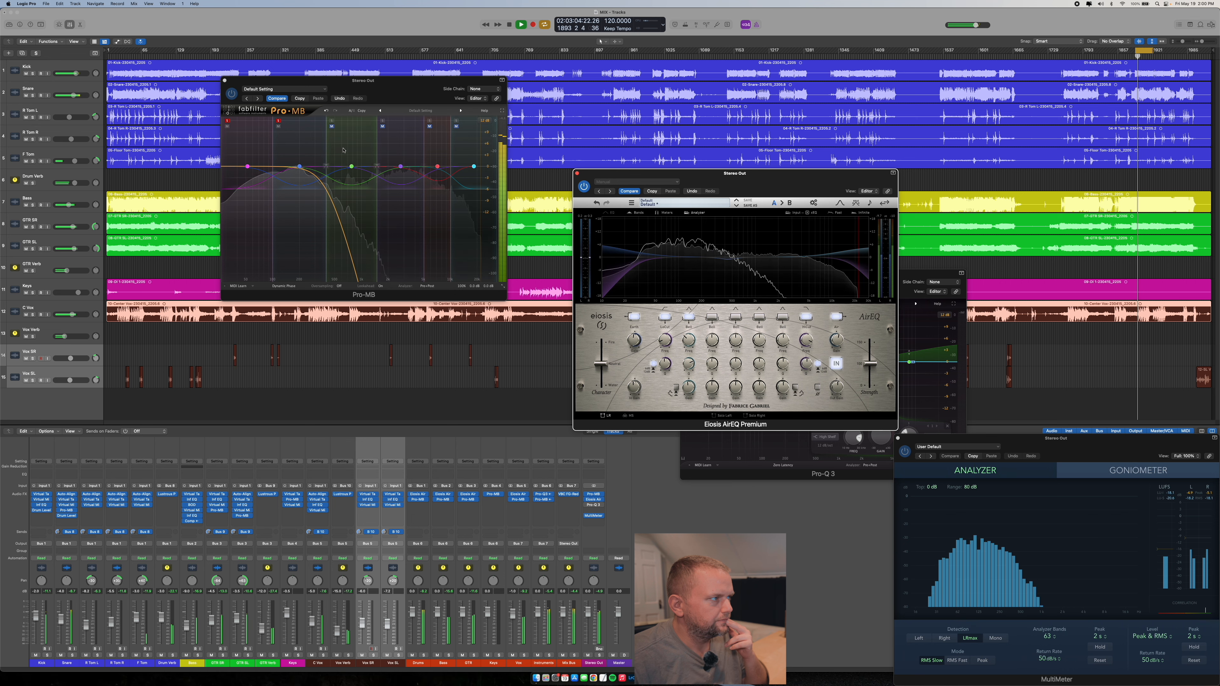
click(279, 120)
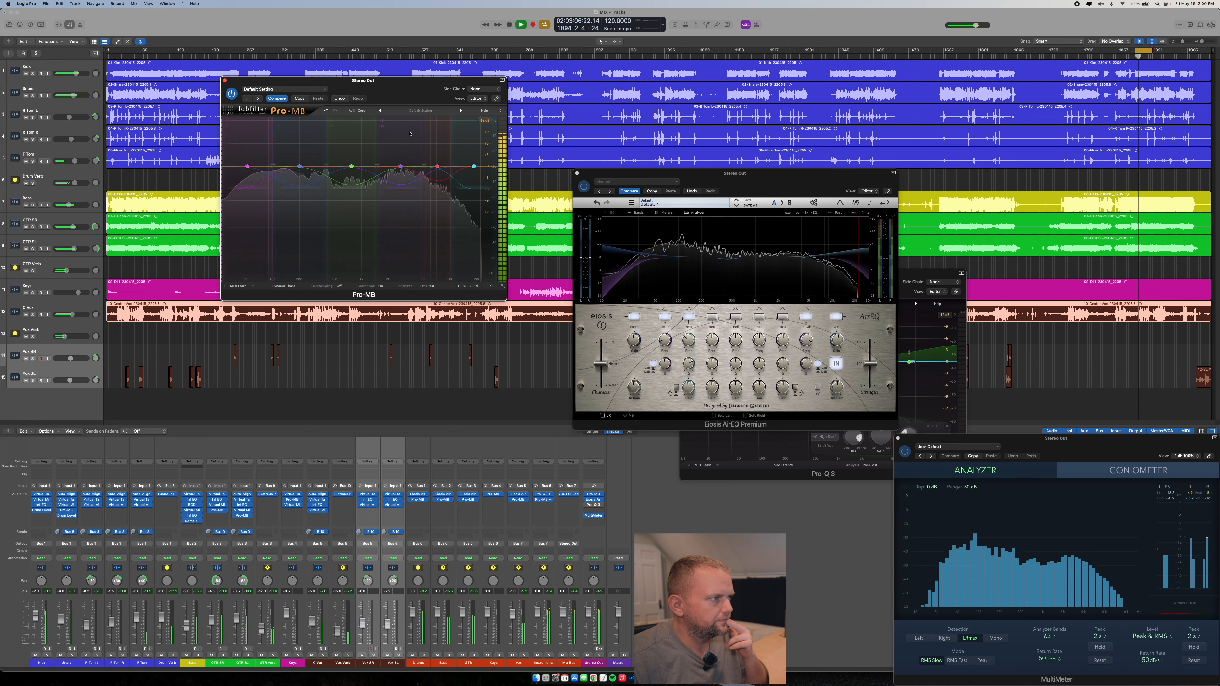
Solo Pro-MB's upper bands to audition the highs, check AirEQ's Air band against them, and clear the solos.
click(430, 120)
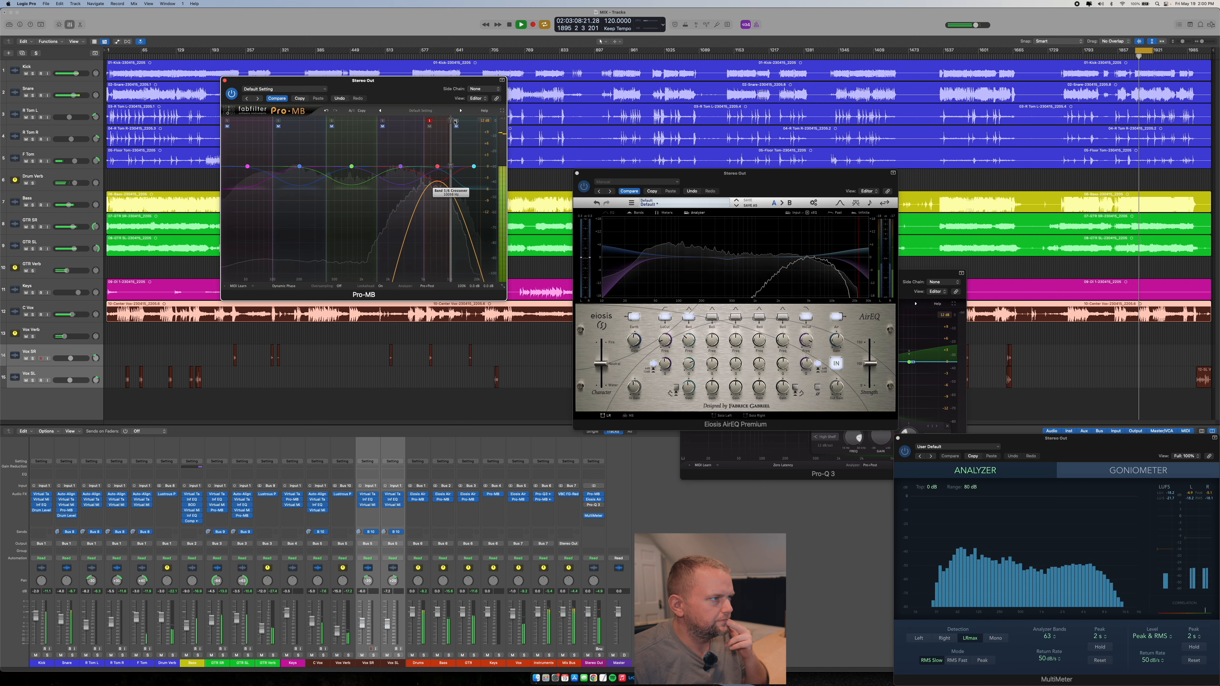
click(382, 120)
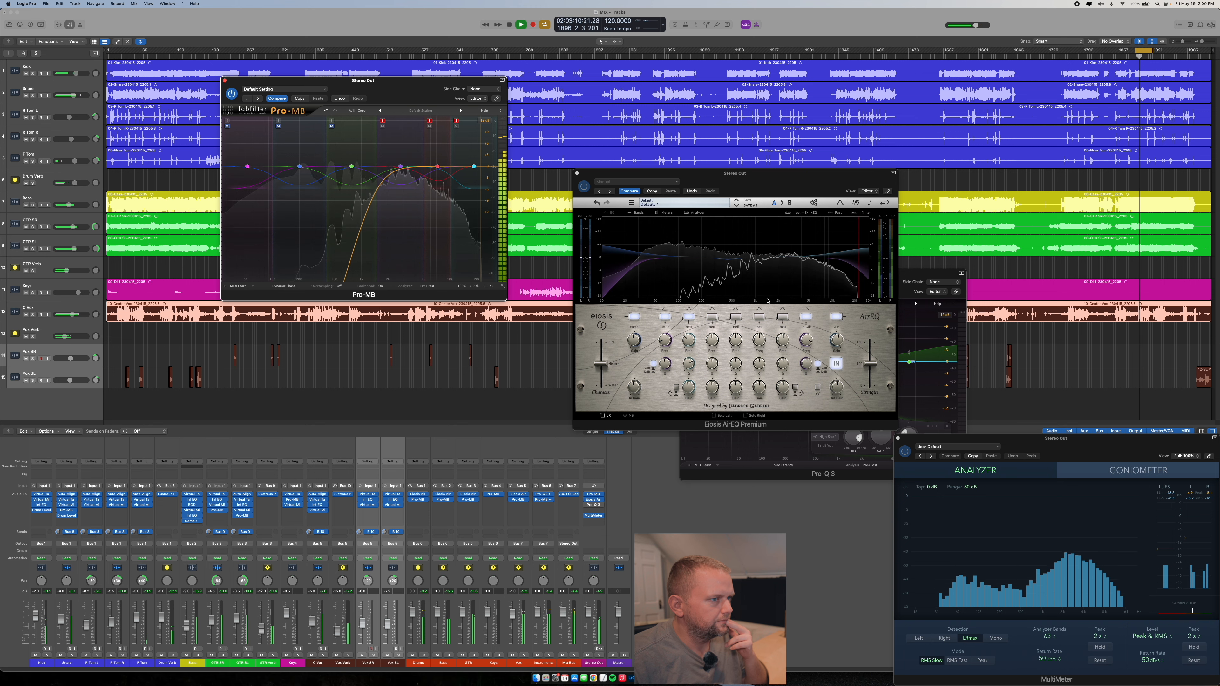
click(838, 317)
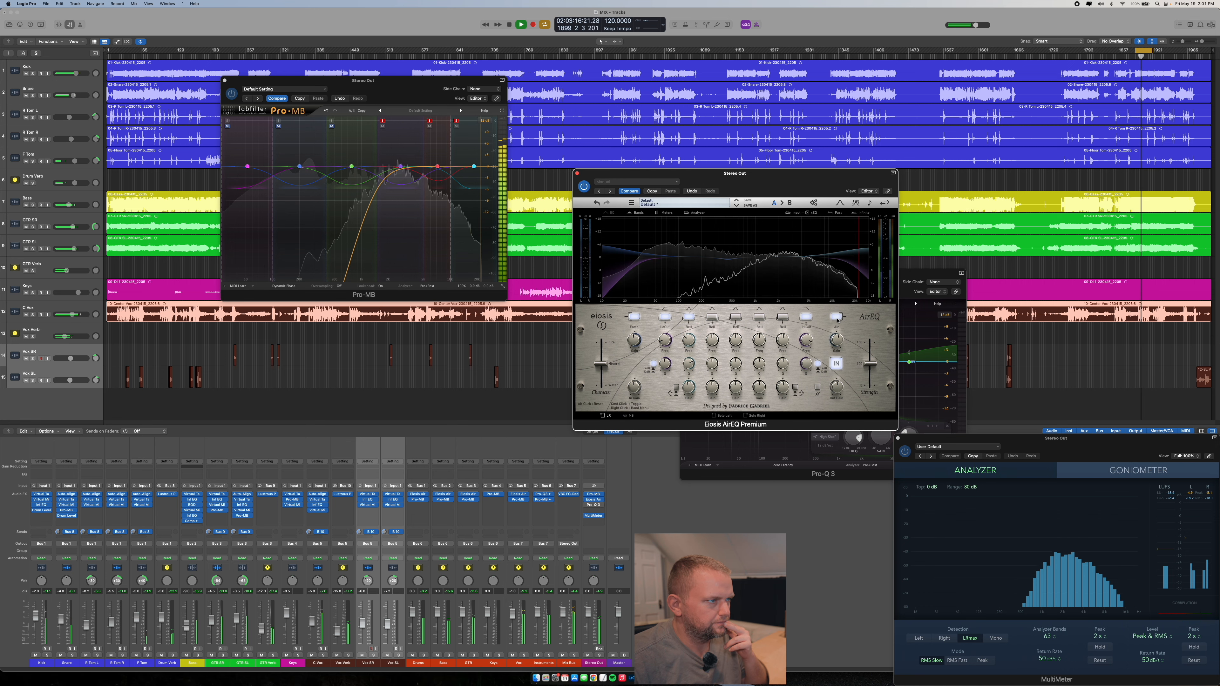
click(382, 124)
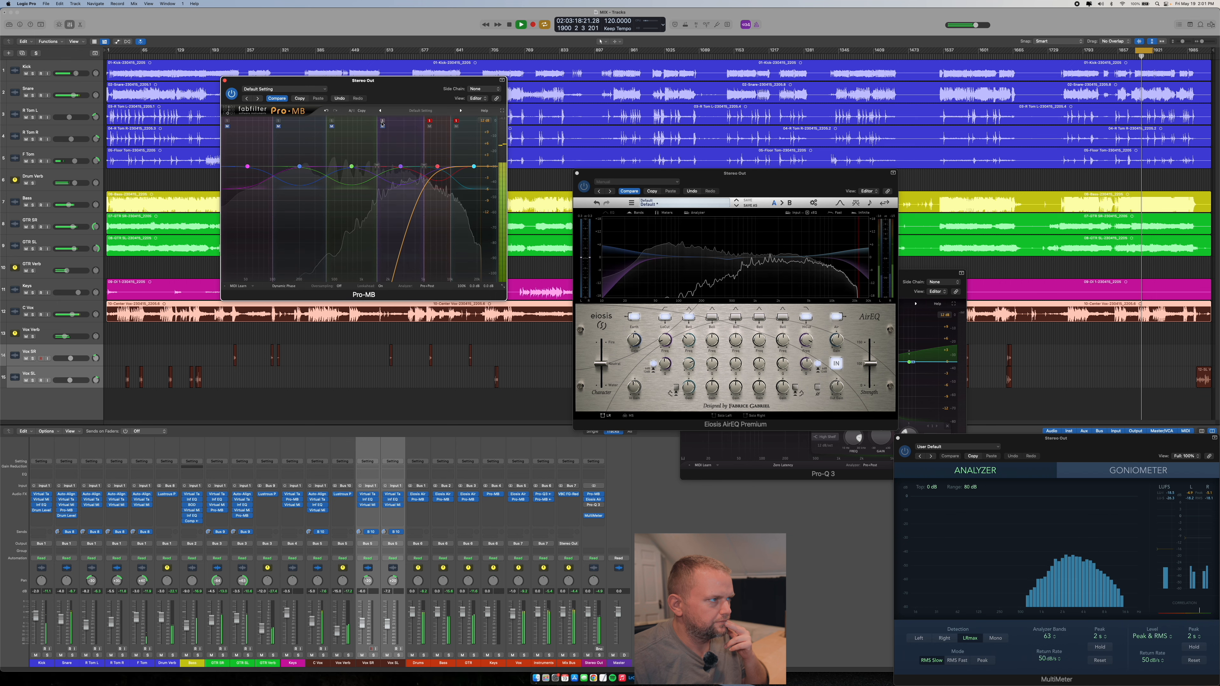
click(430, 121)
click(456, 121)
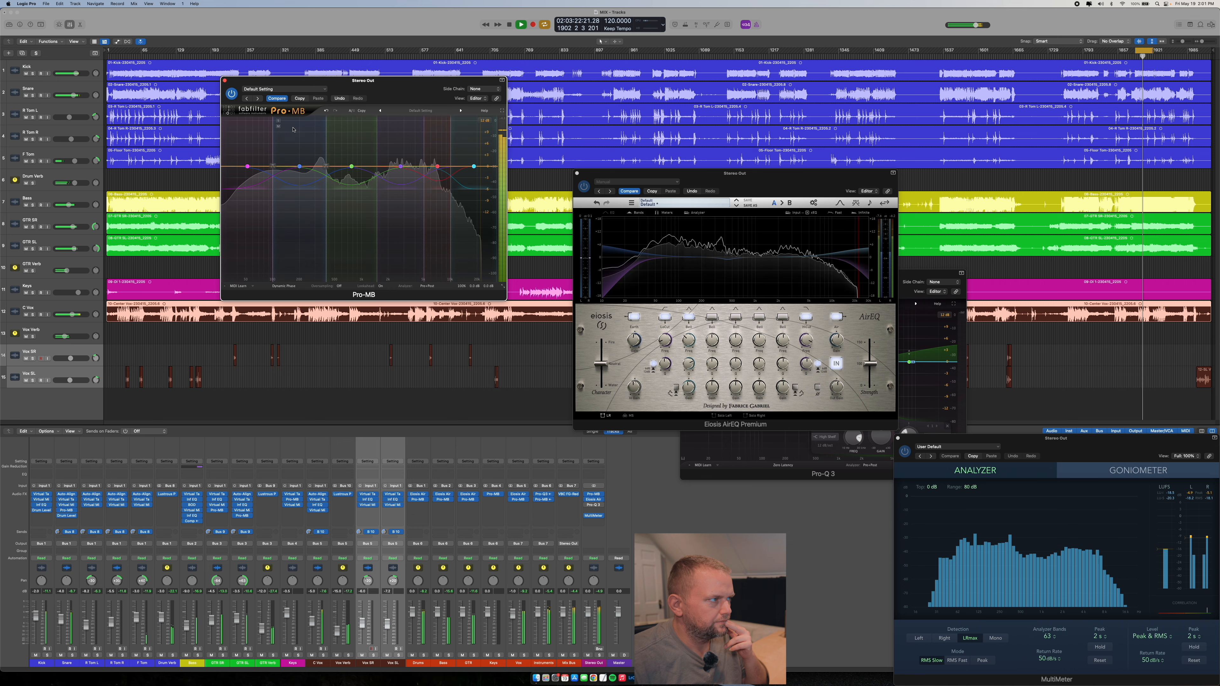
Solo Pro-MB's middle bands and compare the midrange with AirEQ bypassed and active.
click(332, 121)
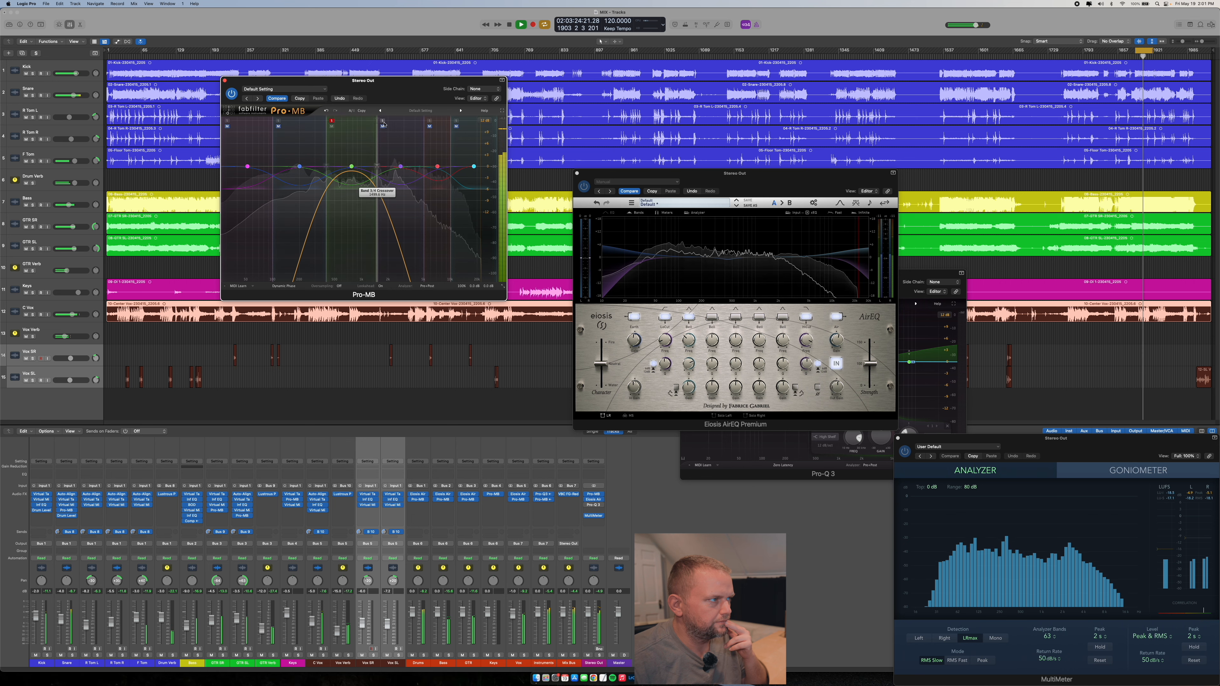
click(278, 121)
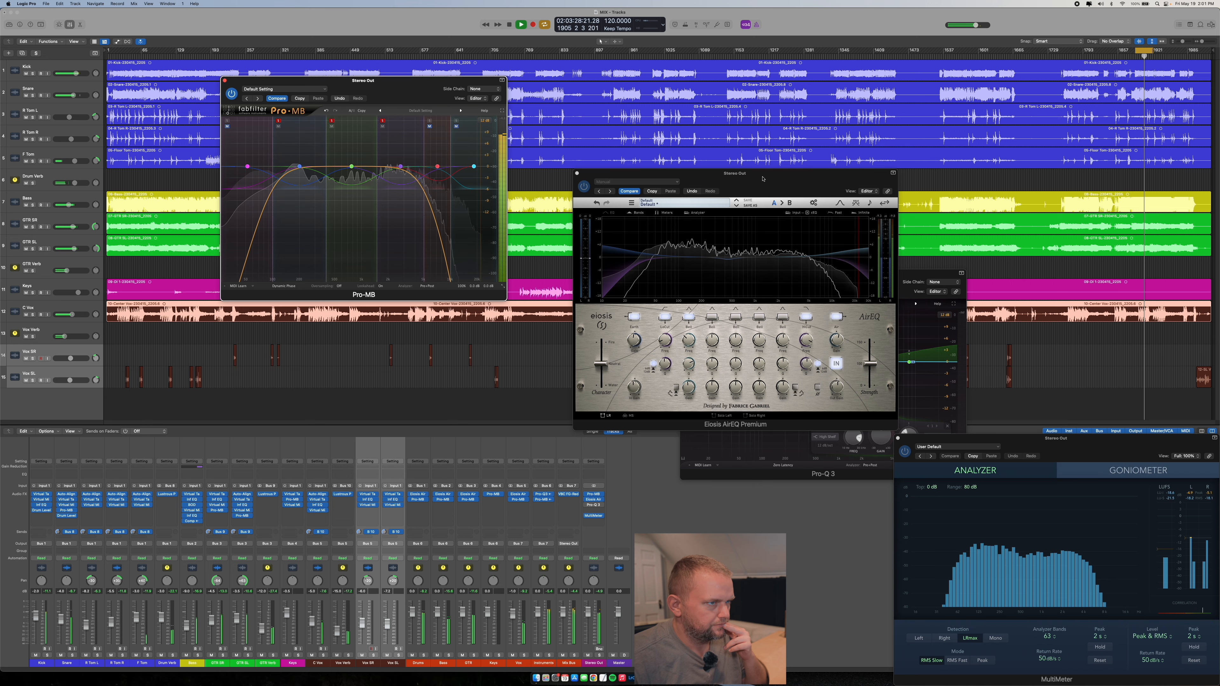
click(629, 178)
click(584, 187)
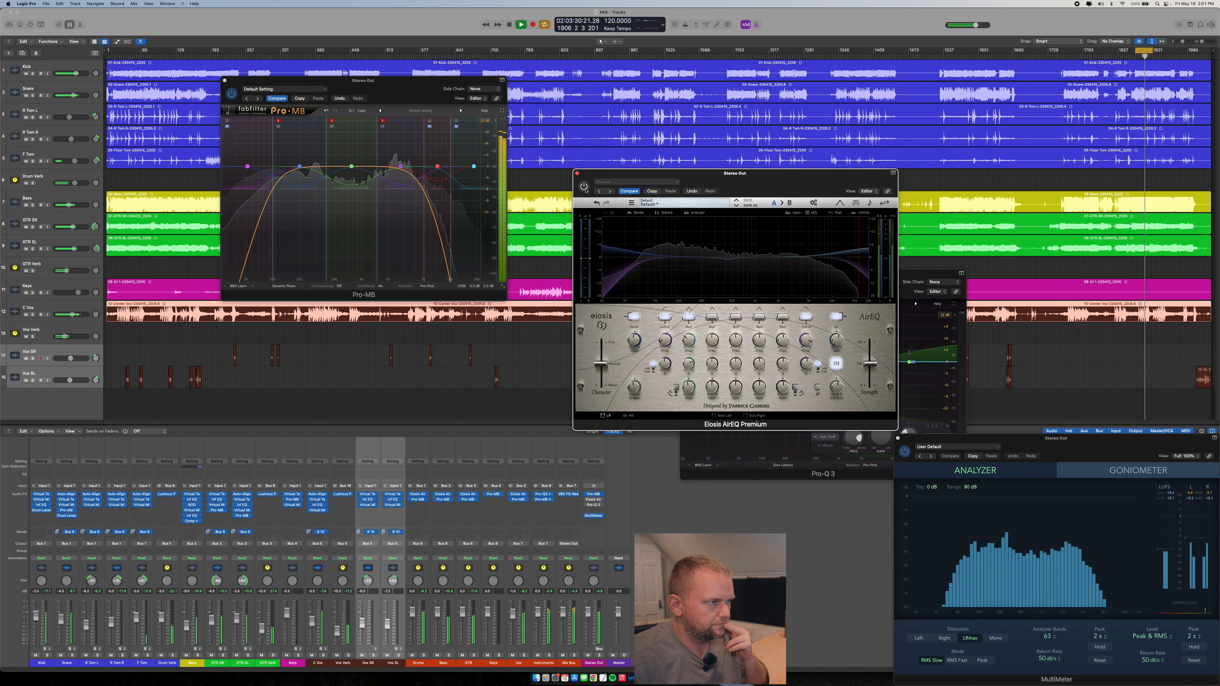
click(584, 187)
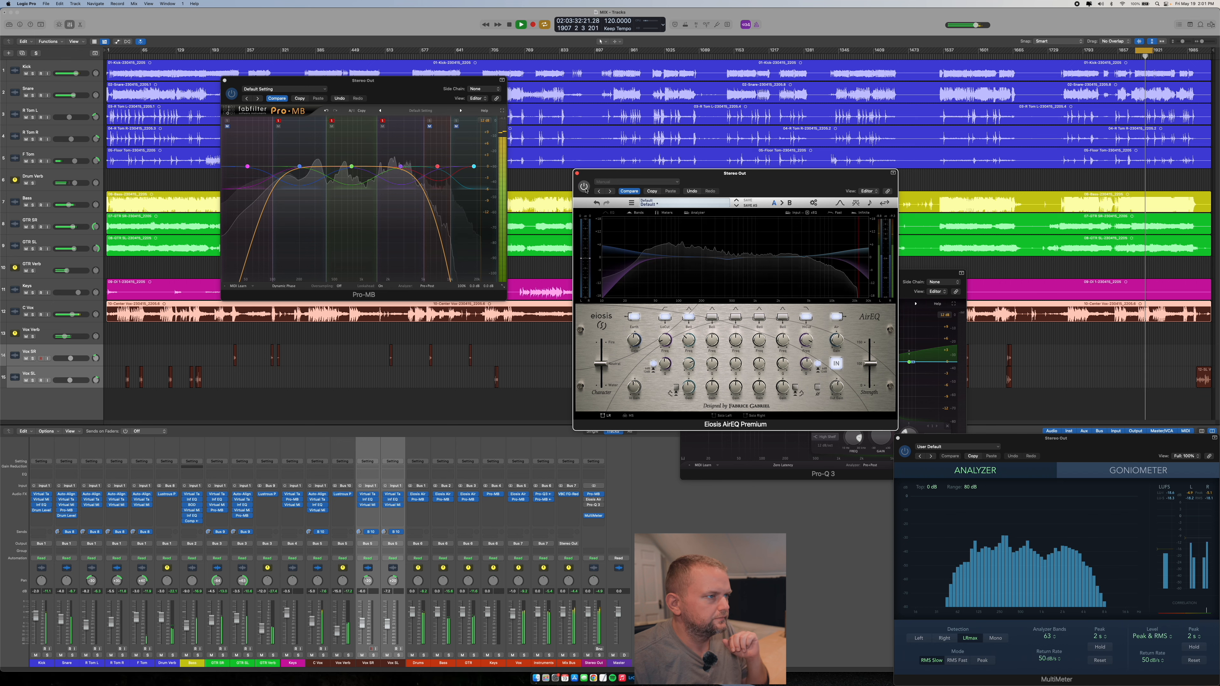
Clear the remaining Pro-MB band solos and close Pro-MB.
click(382, 120)
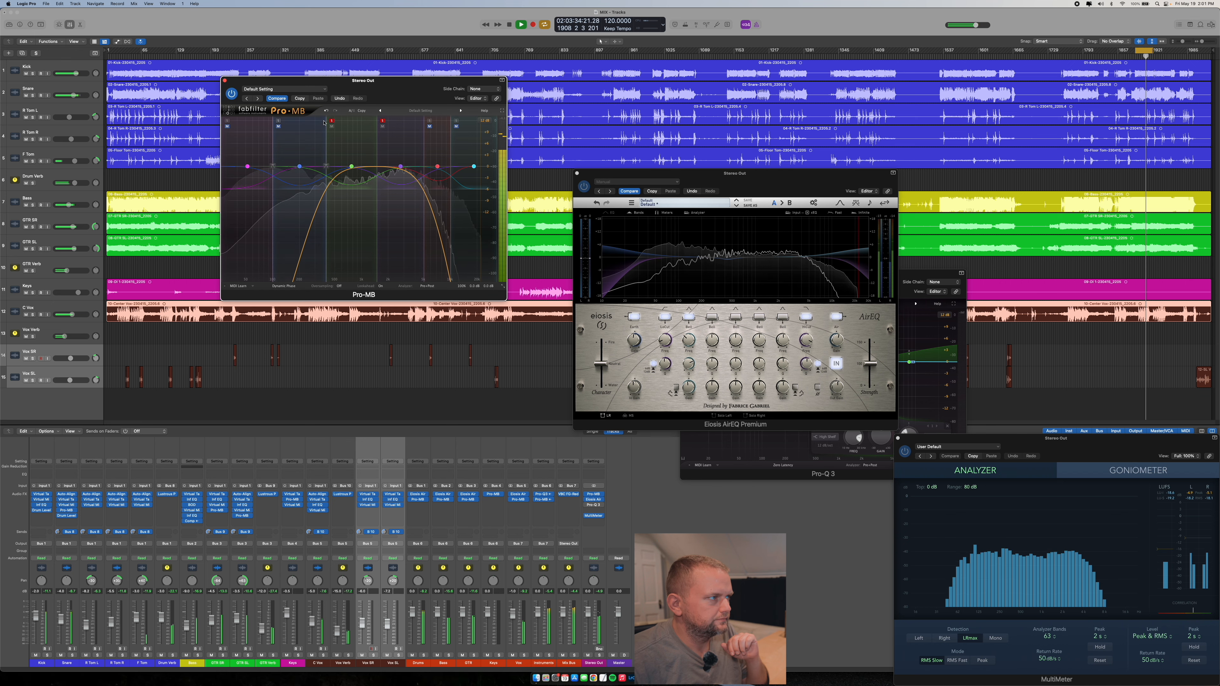
click(272, 99)
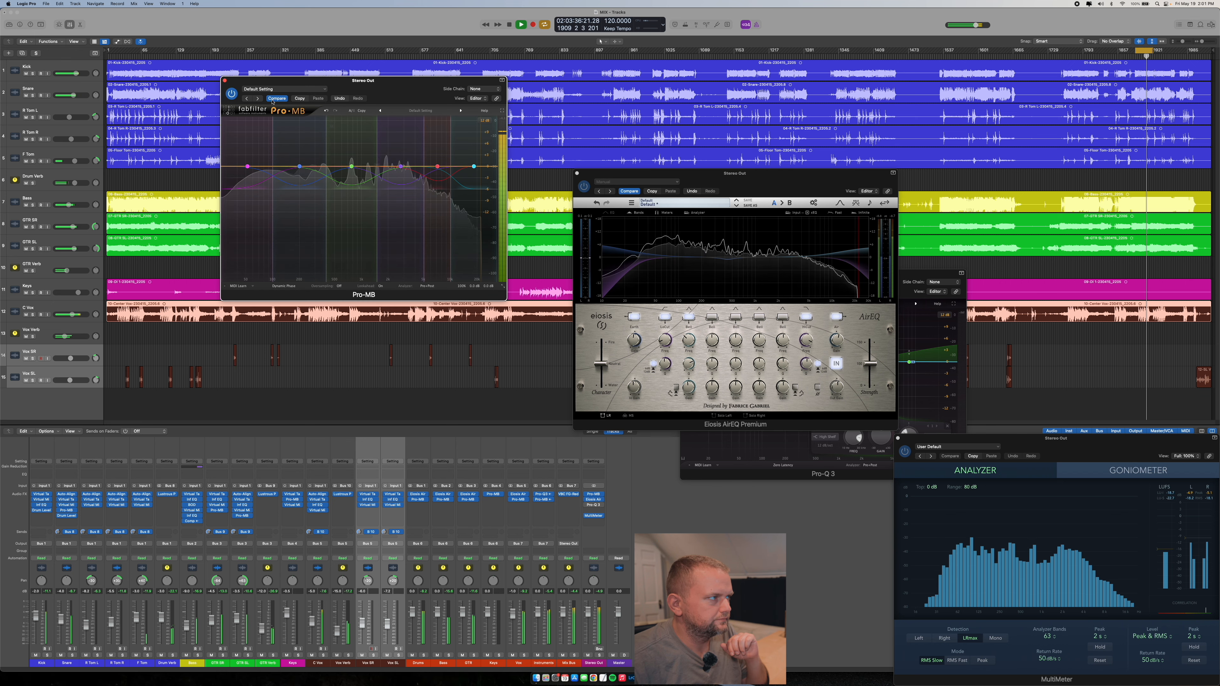
click(225, 82)
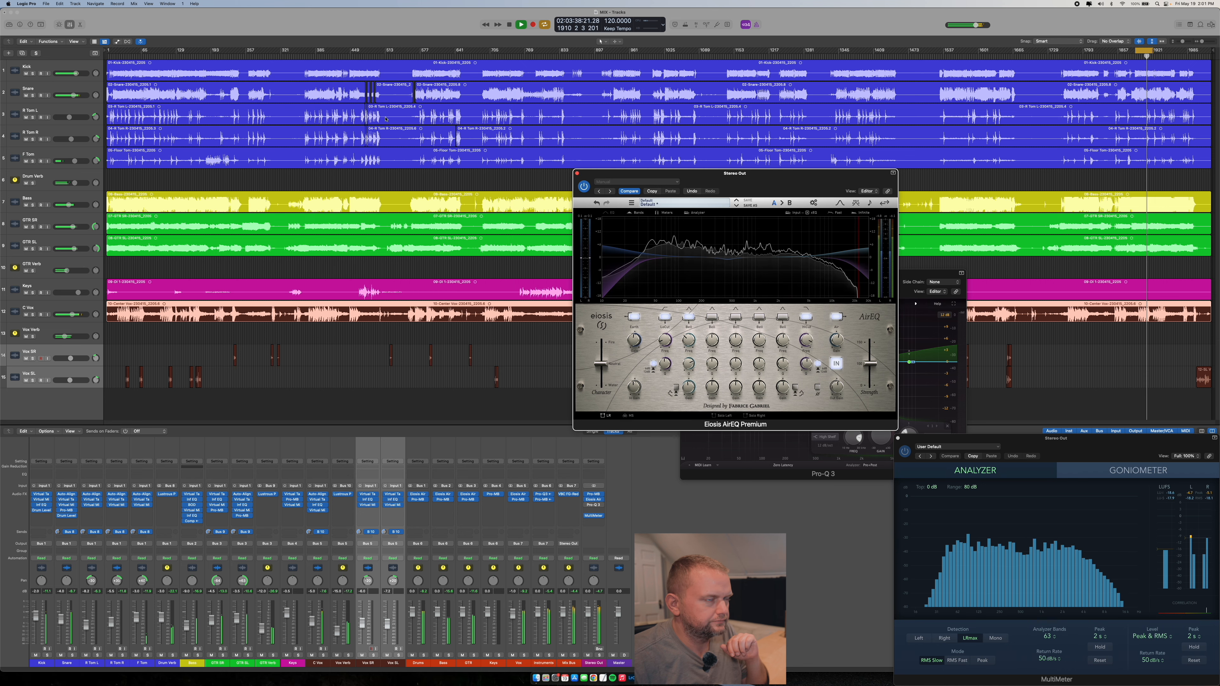
Place AirEQ and Pro-Q 3 side by side, activate Pro-Q 3, try a dynamic cut on its high shelf, and set a dynamic boost instead.
drag(780, 178, 459, 190)
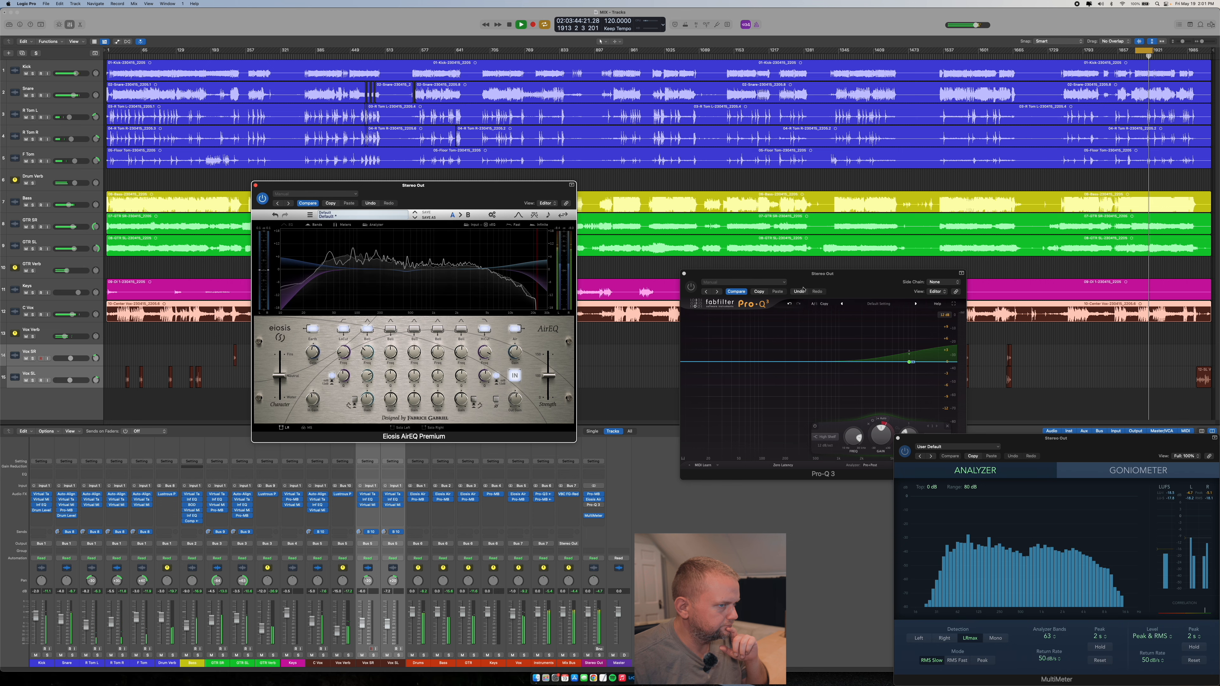
drag(805, 282, 722, 222)
click(610, 229)
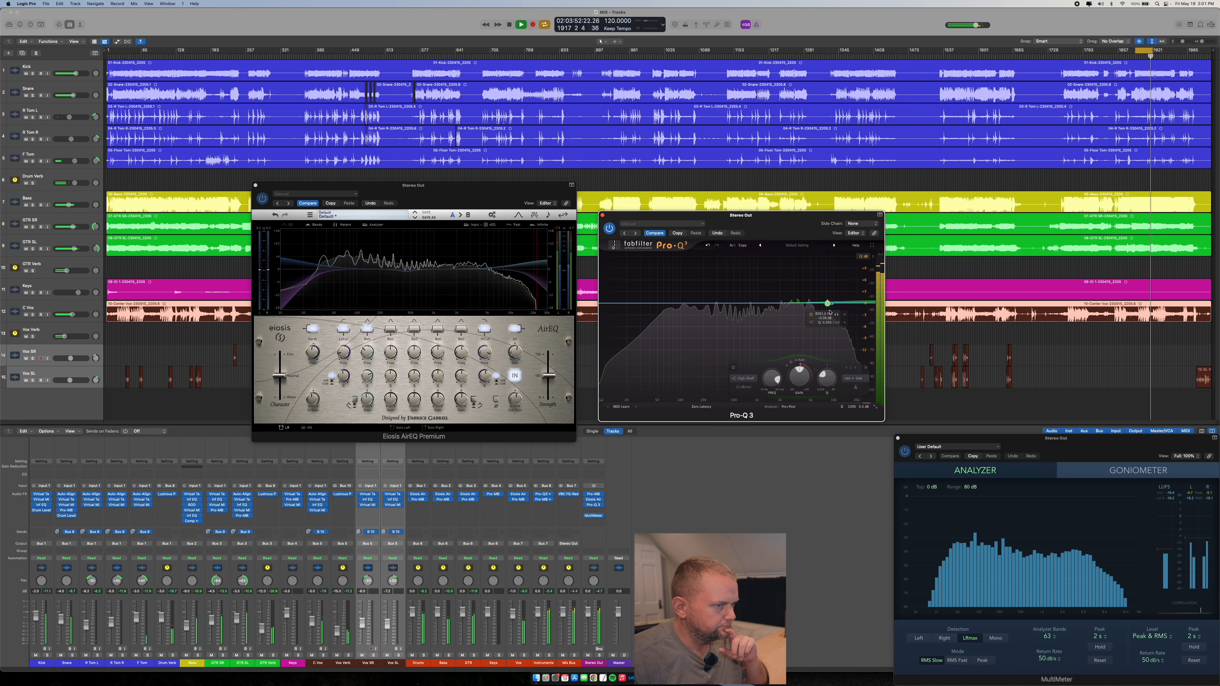
drag(830, 350, 831, 366)
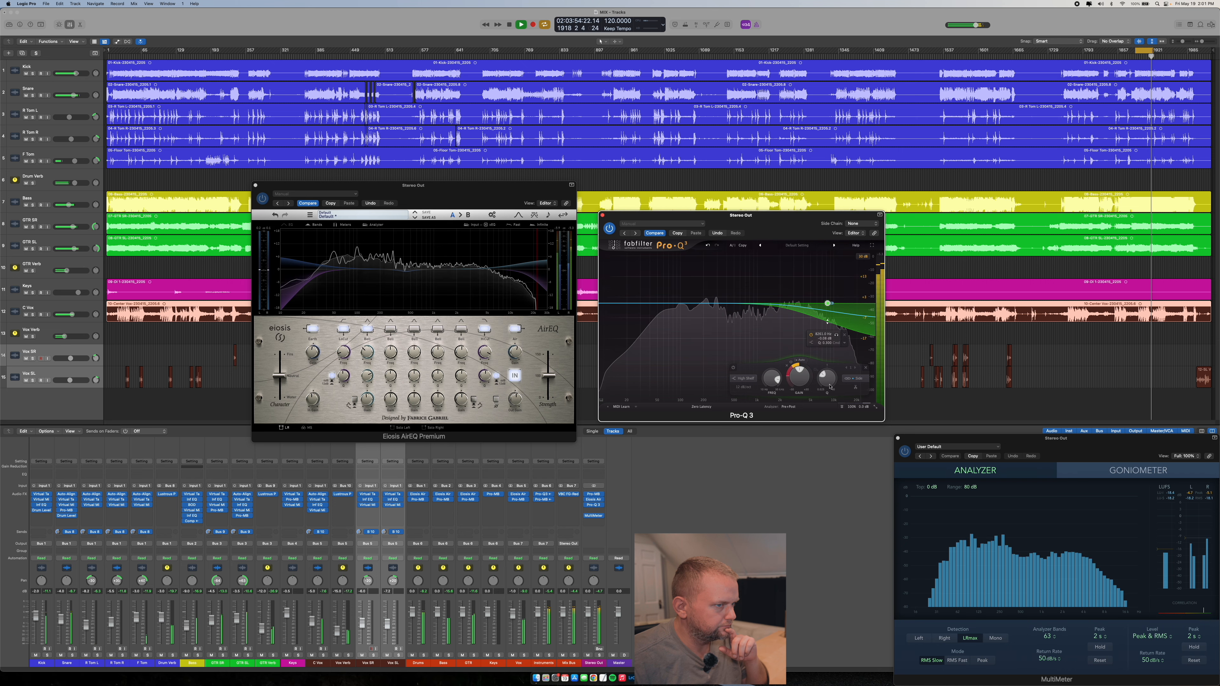
drag(827, 313, 834, 297)
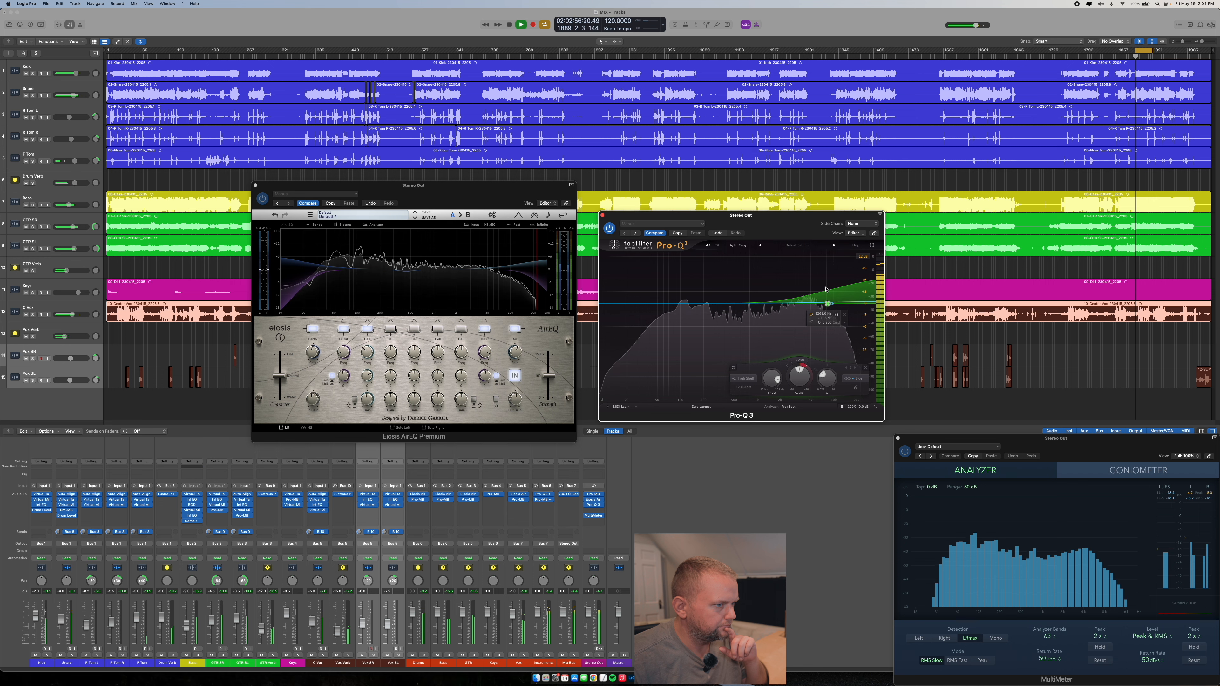
Compare the mix with Pro-Q 3's dynamic high shelf bypassed and active, and close both EQ windows.
click(733, 369)
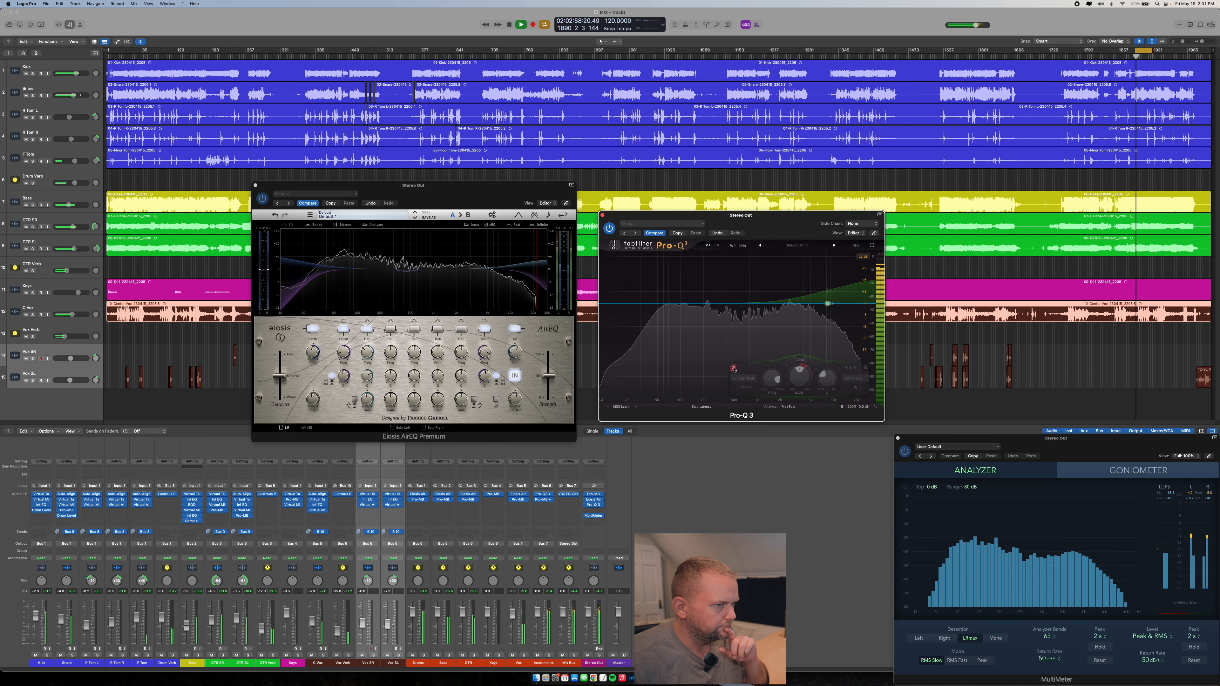
click(733, 369)
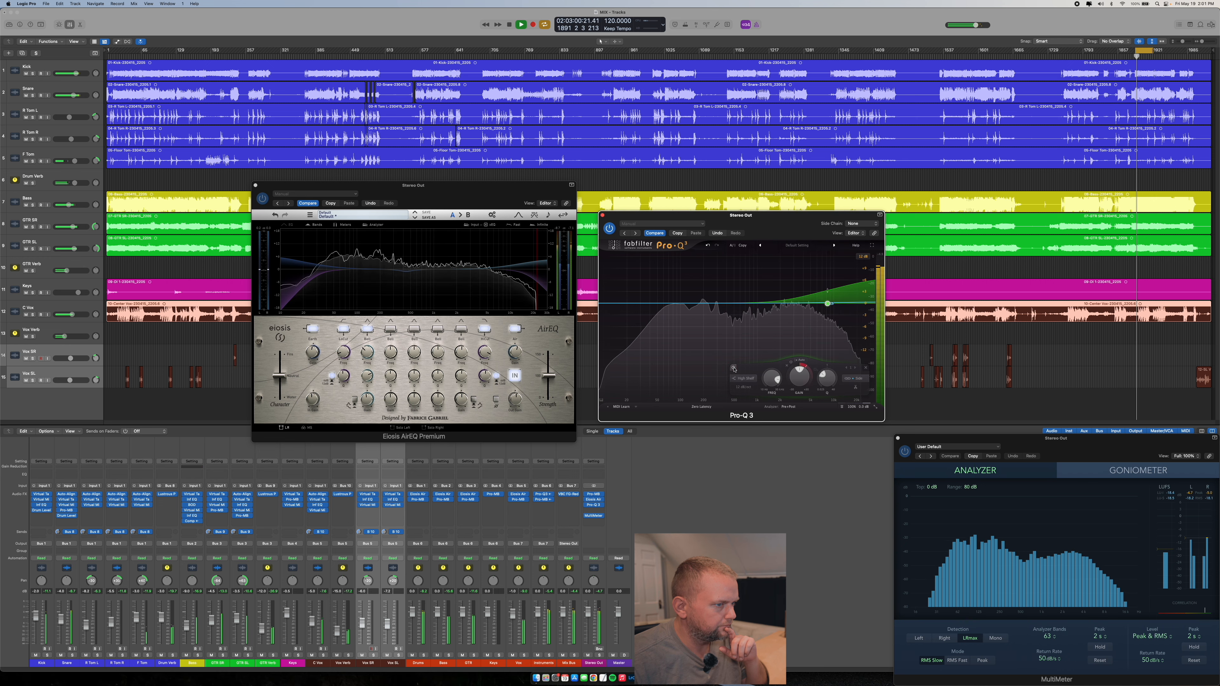
click(734, 368)
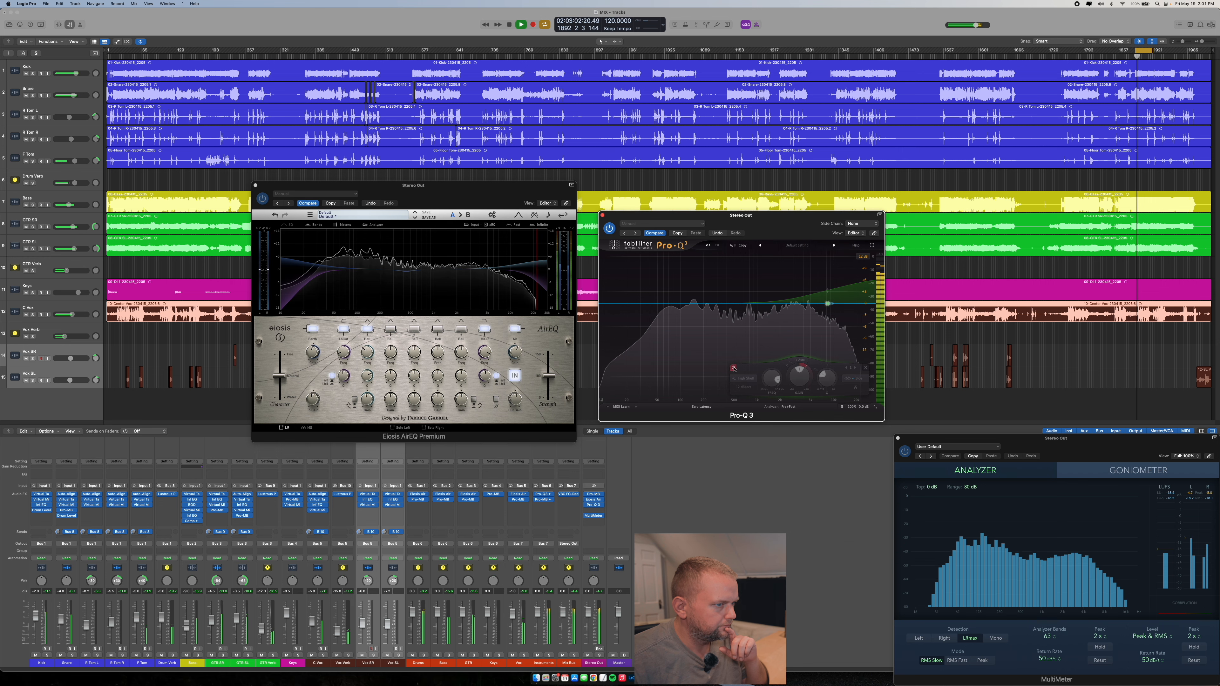
click(734, 368)
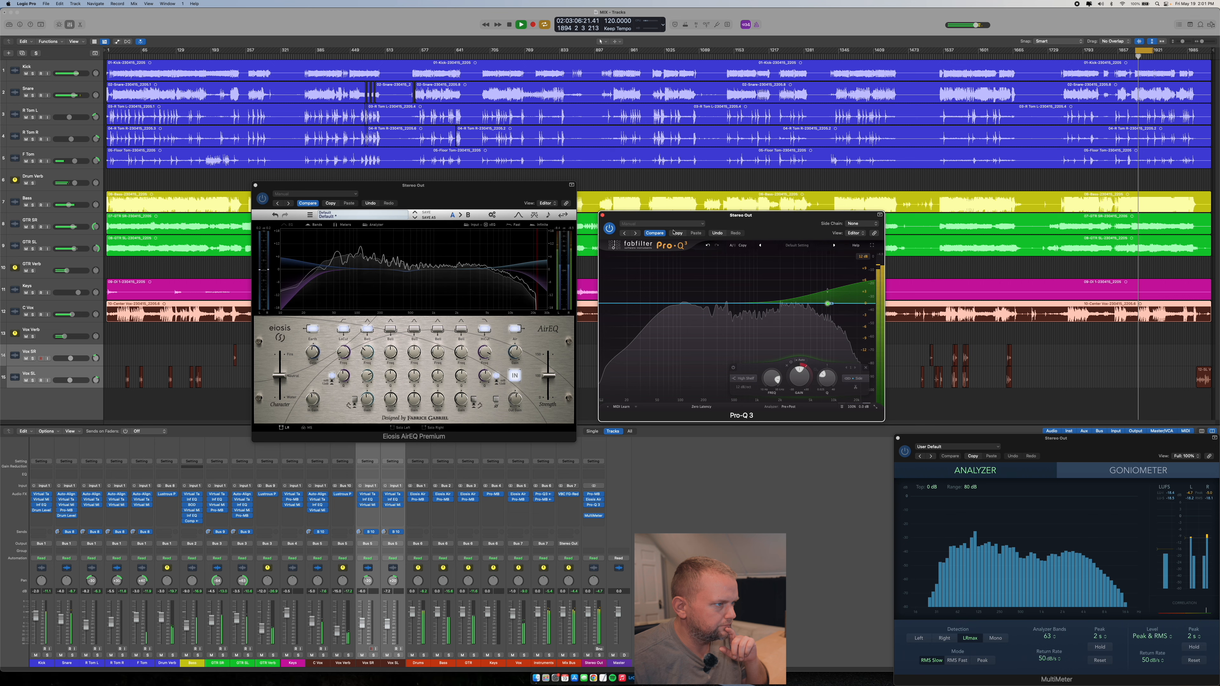
mouse_move(834, 310)
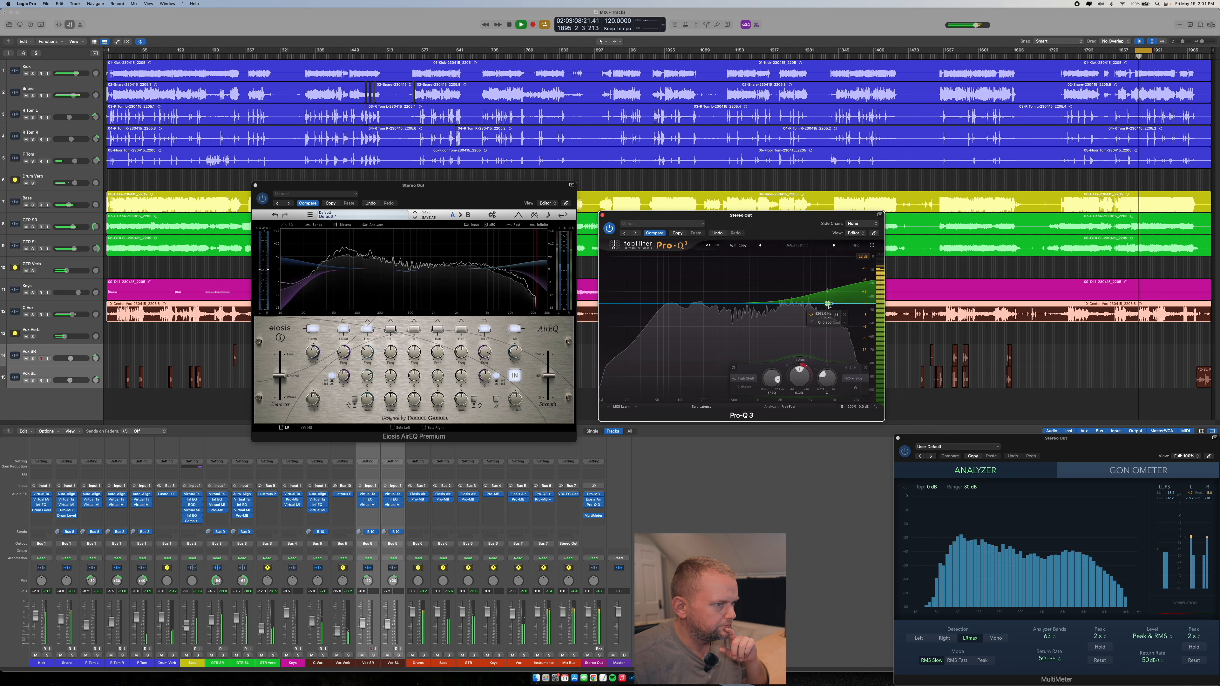
click(602, 215)
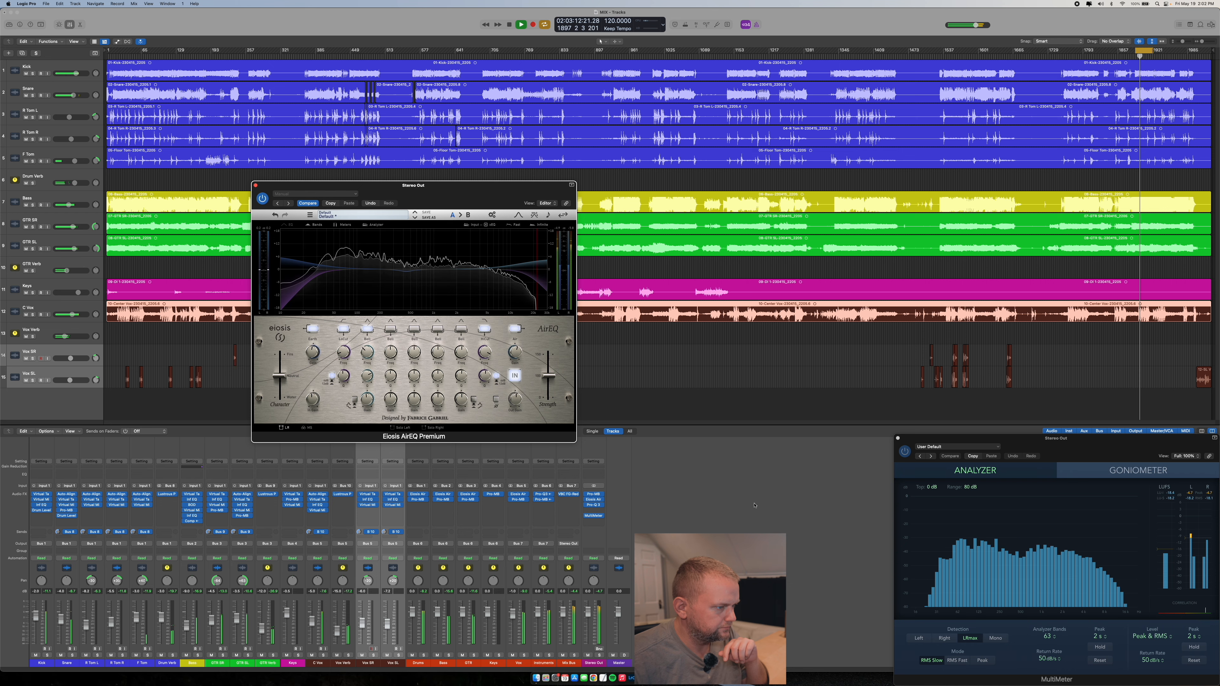
click(255, 185)
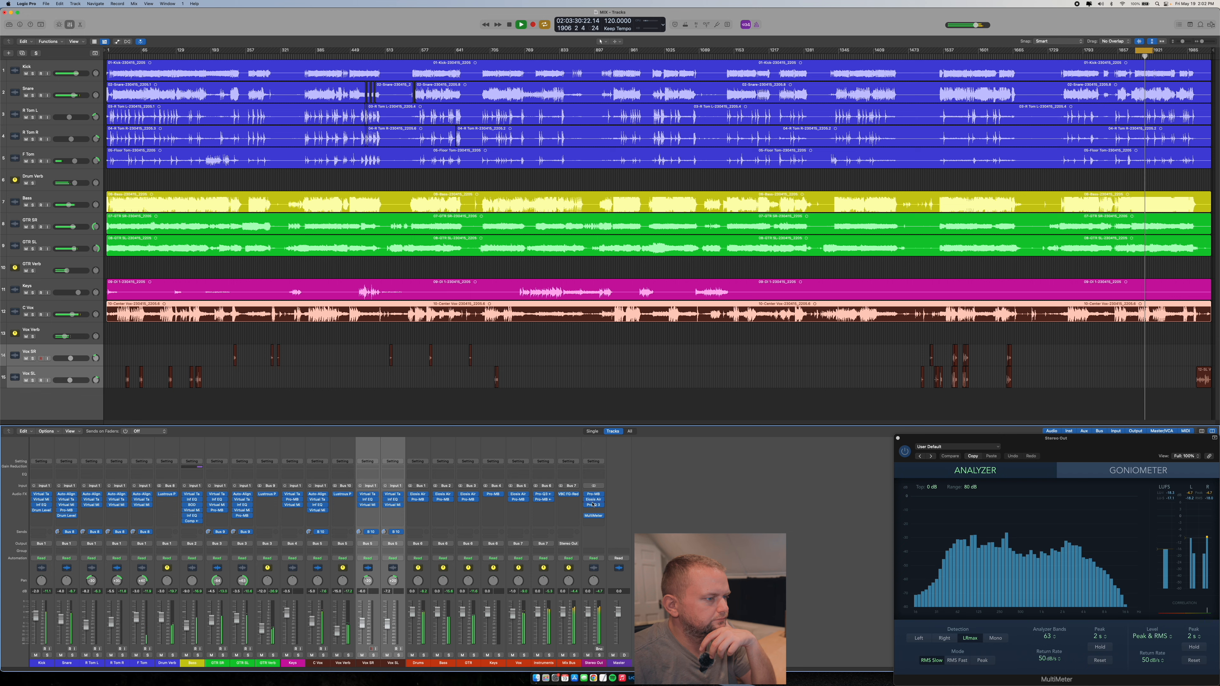
Reopen AirEQ from the Stereo Out channel, nudge the Air band's gain up slightly by ear, and close it.
click(594, 500)
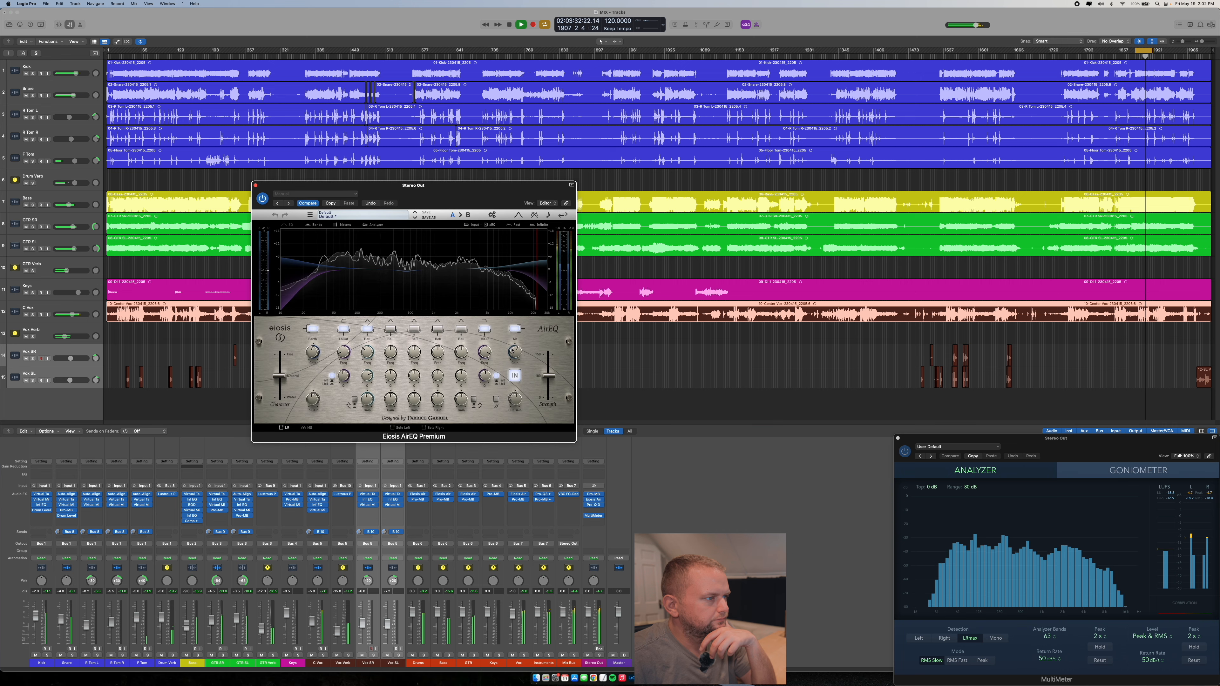
mouse_move(515, 351)
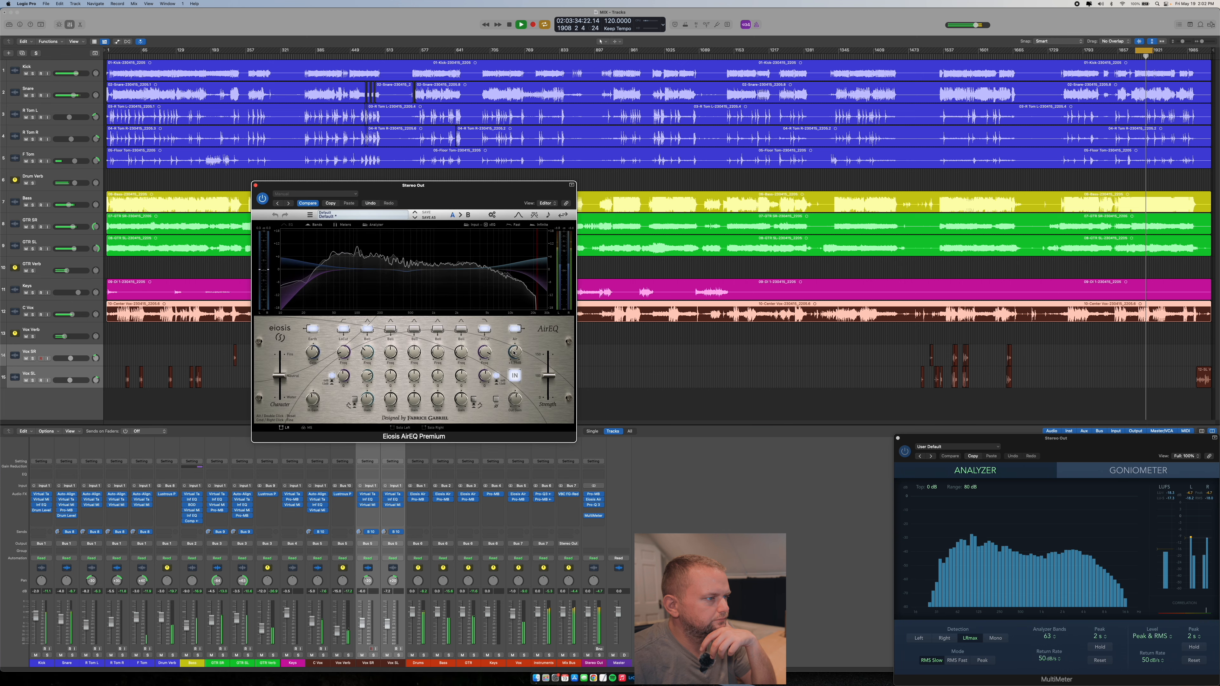
scroll(514, 352, up, 2)
scroll(515, 352, up, 1)
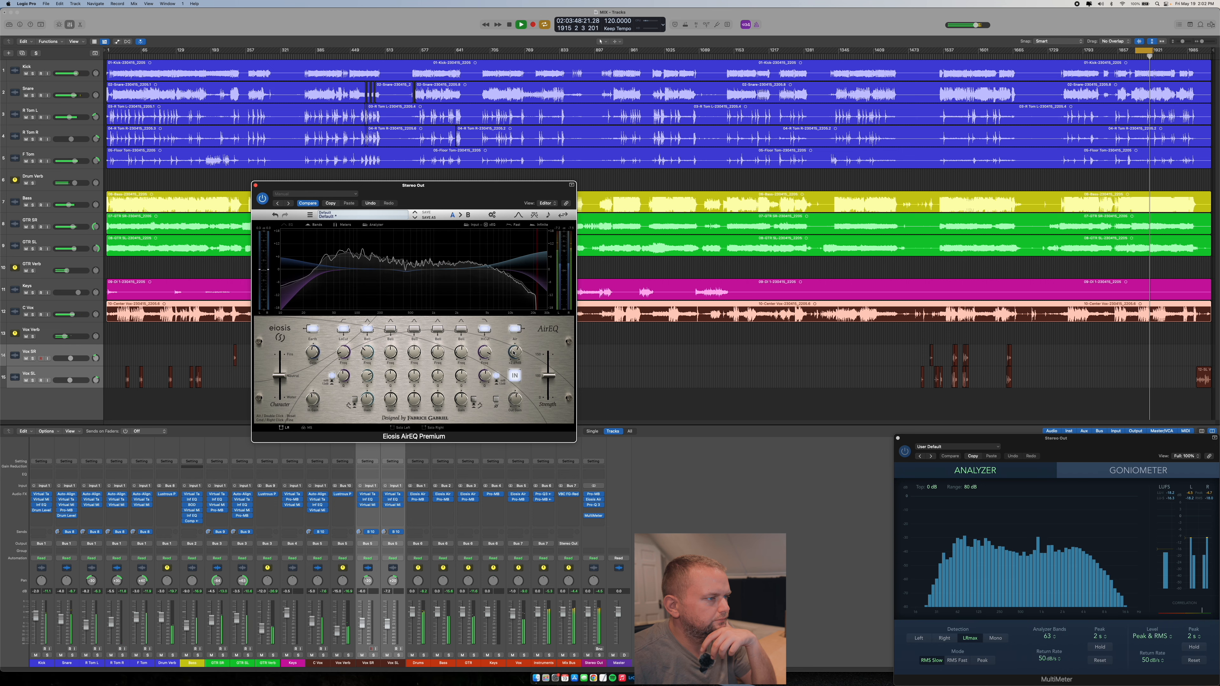
double_click(511, 361)
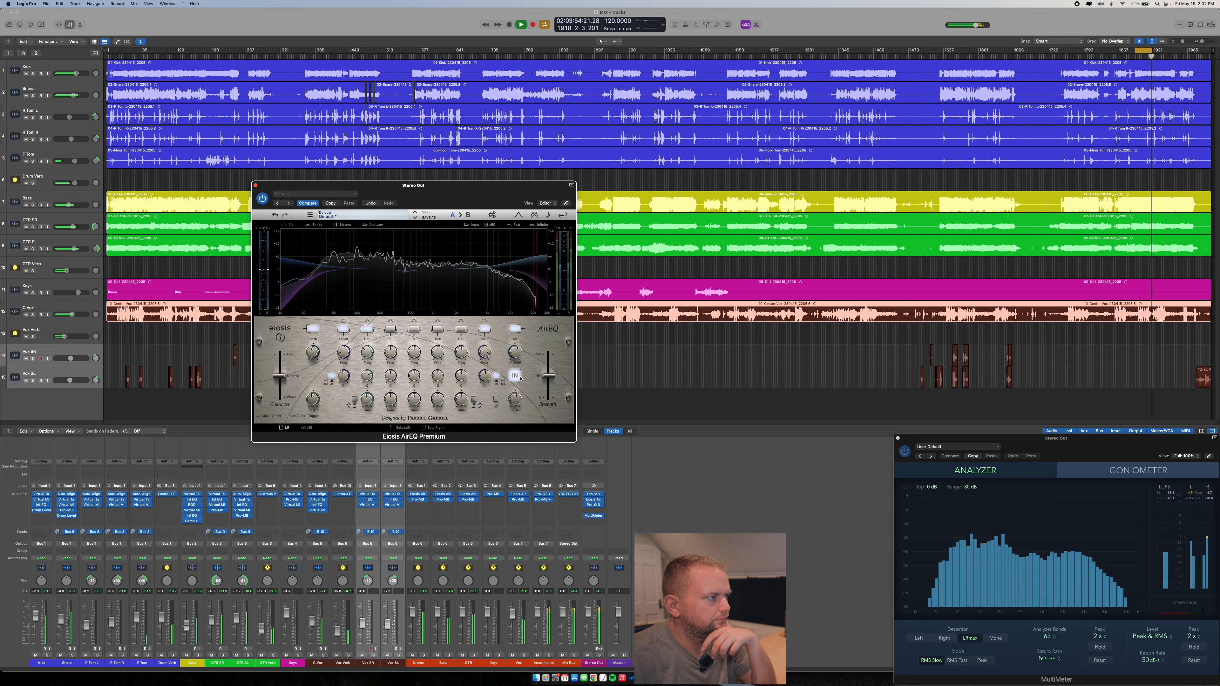
click(256, 186)
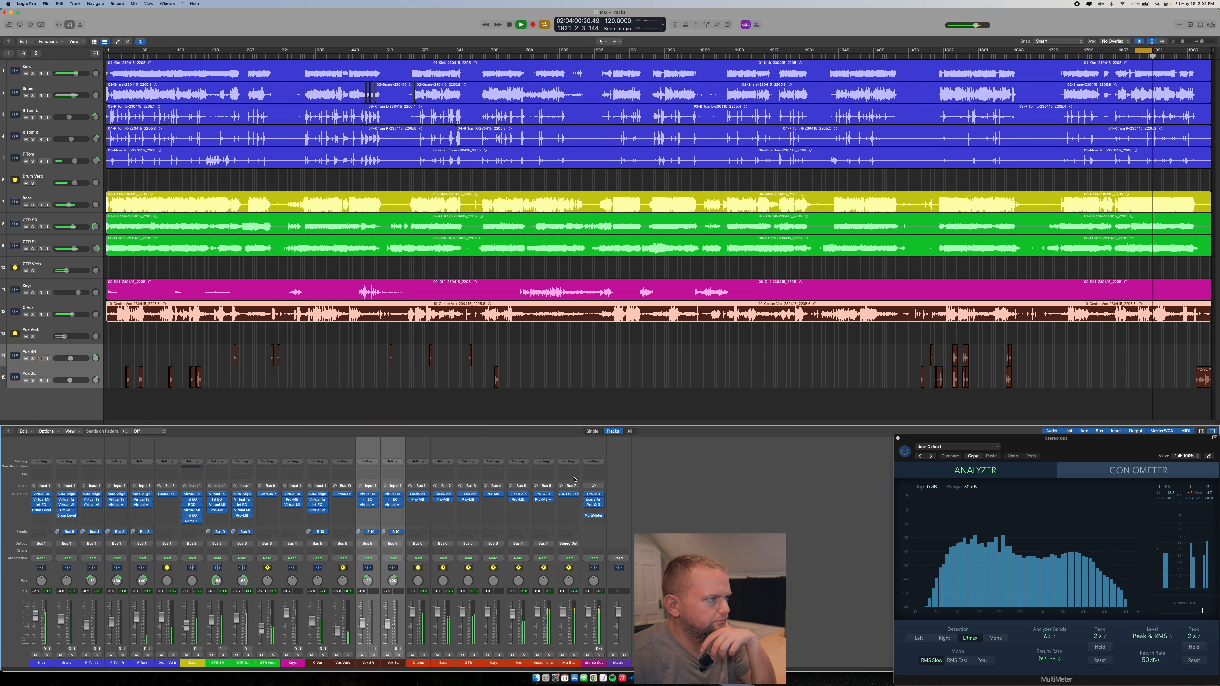
Play the mix from several points across the timeline to check the master in MultiMeter.
click(312, 56)
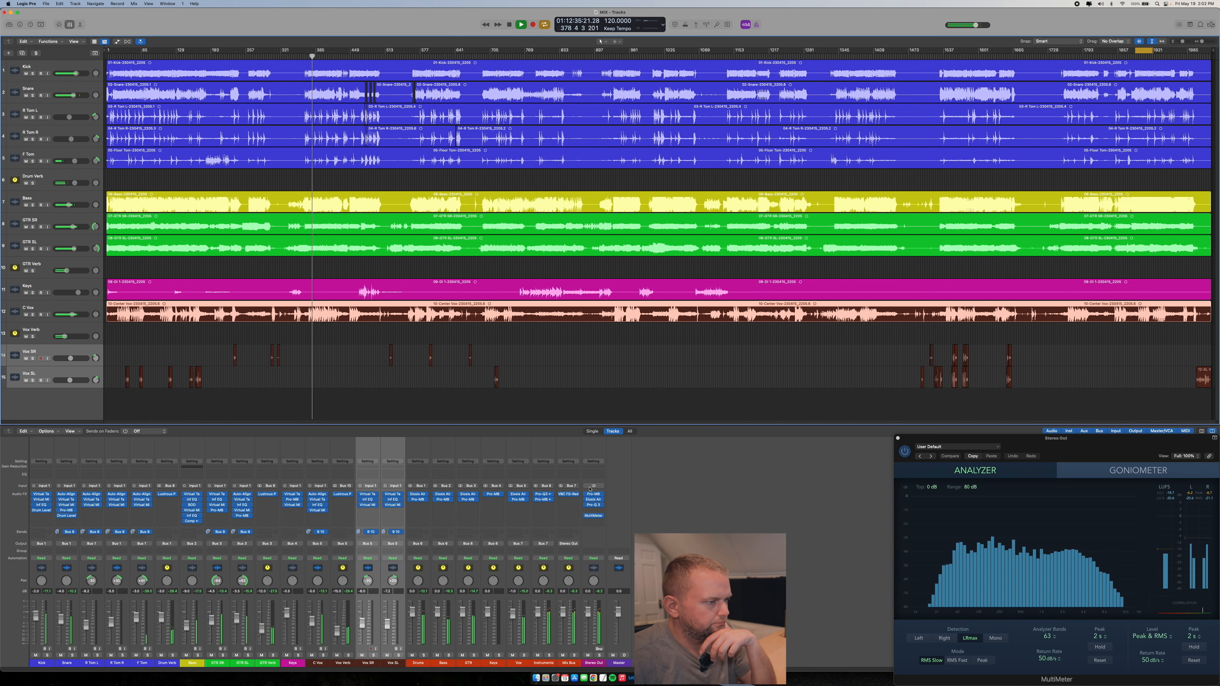
click(419, 57)
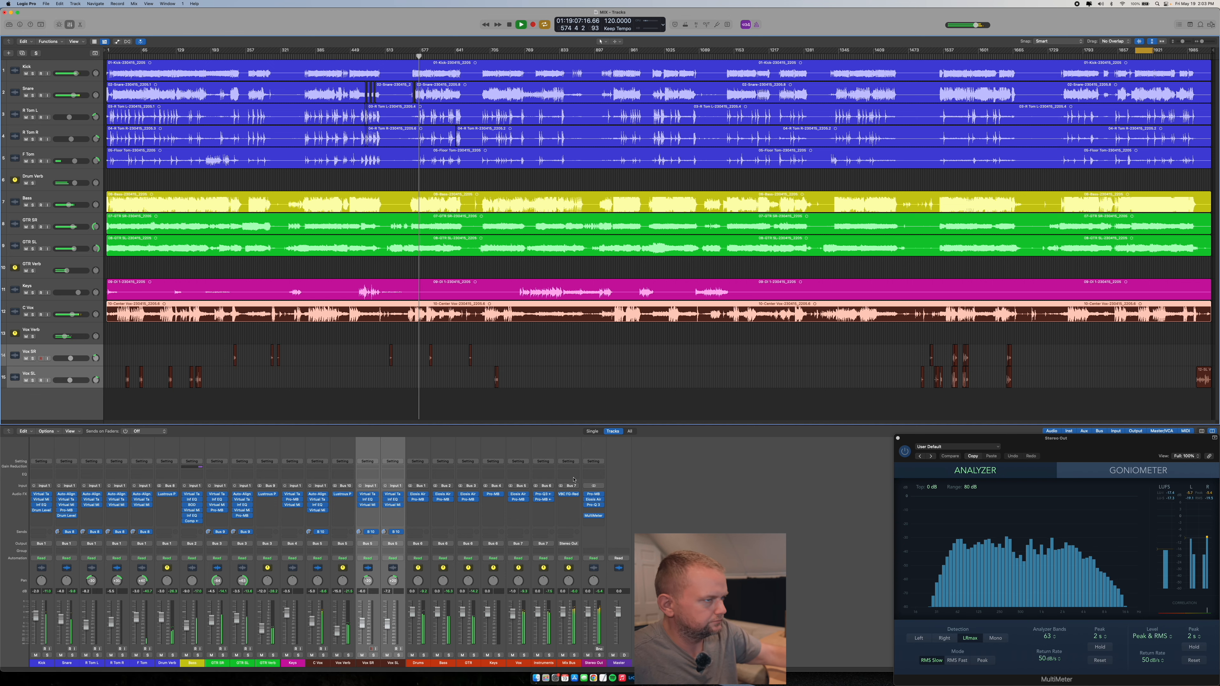
click(867, 57)
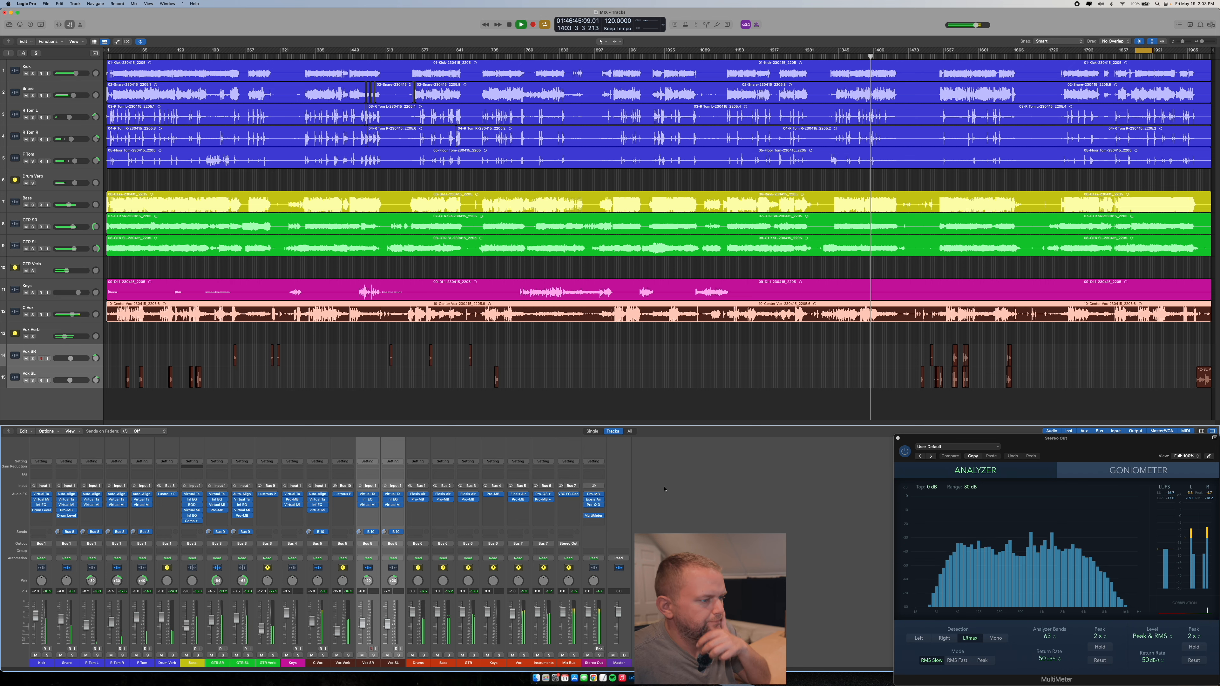
Play the looped section near the end of the set and toggle the Stereo Out's AirEQ and Pro-Q 3 to compare the master.
key(space)
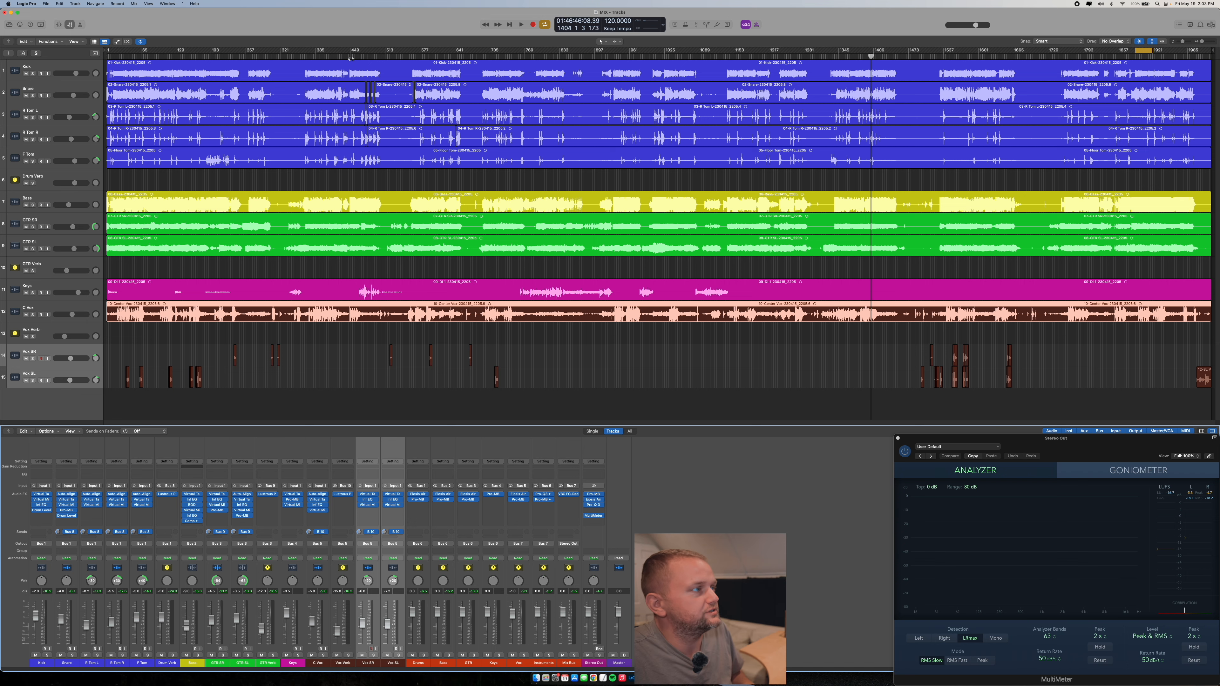
click(312, 56)
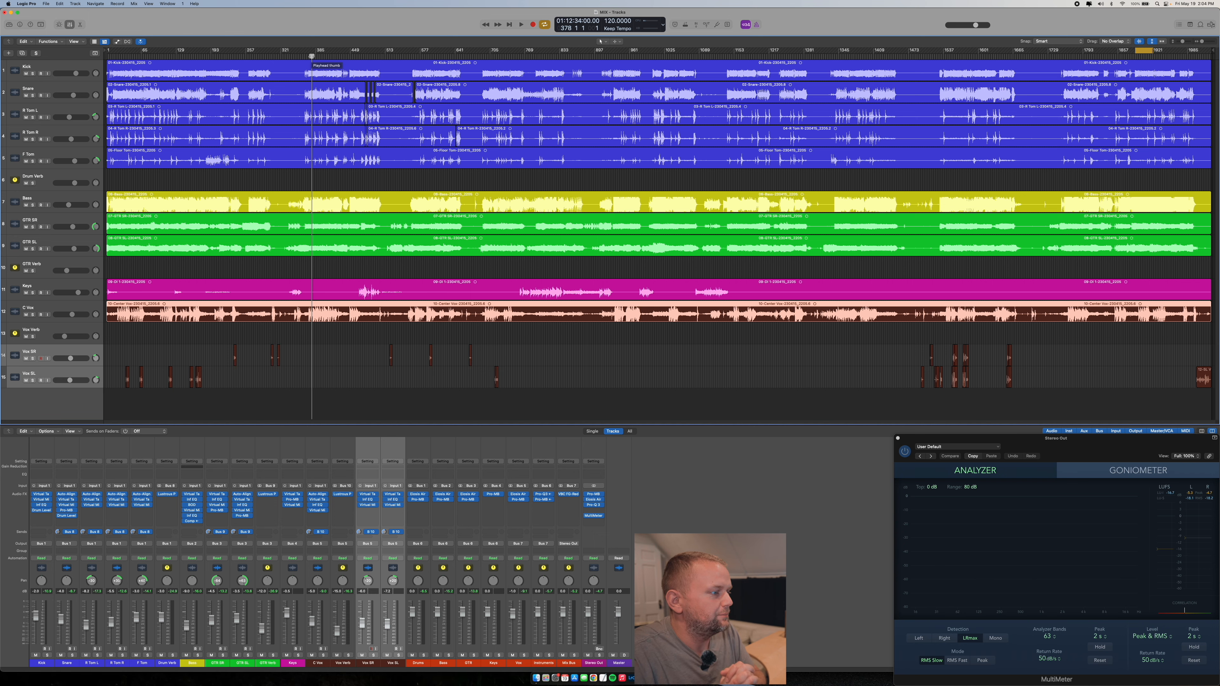
key(space)
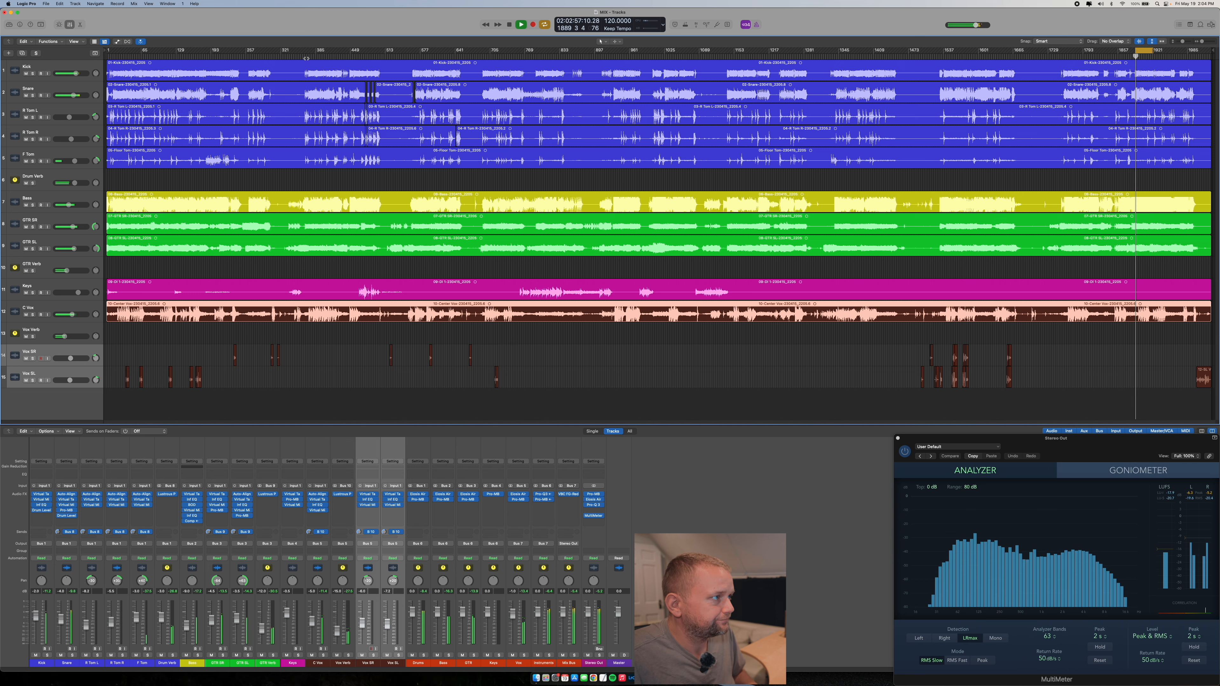
click(586, 500)
click(586, 506)
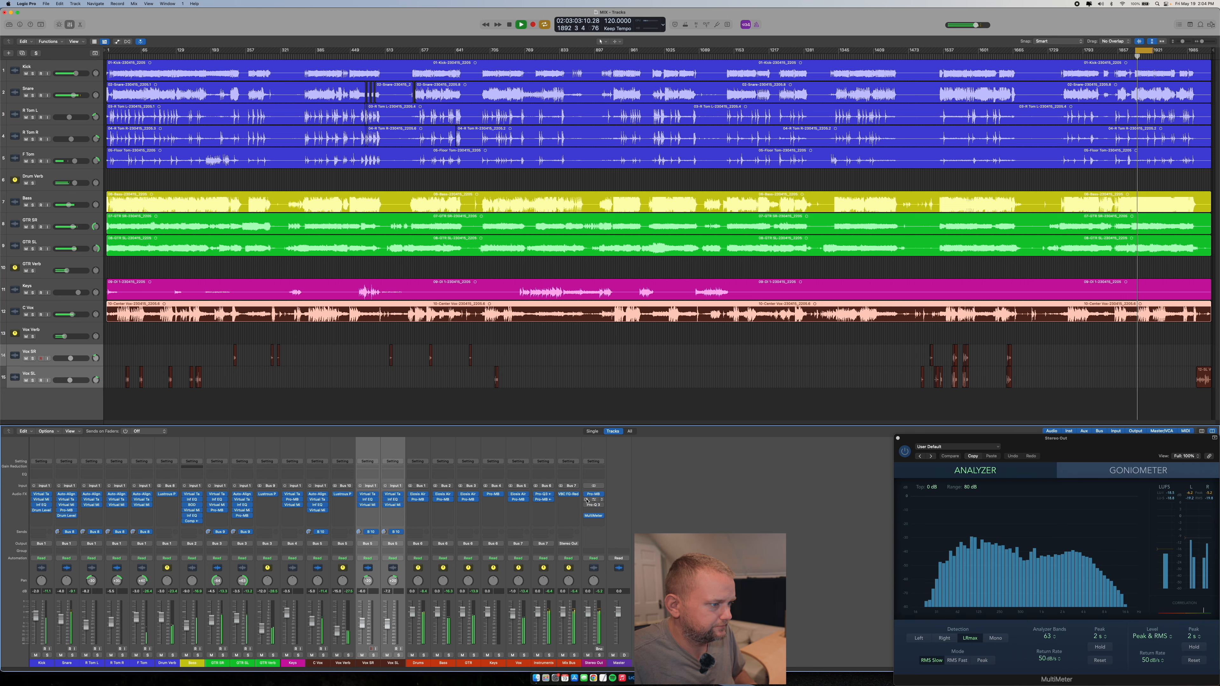
key(space)
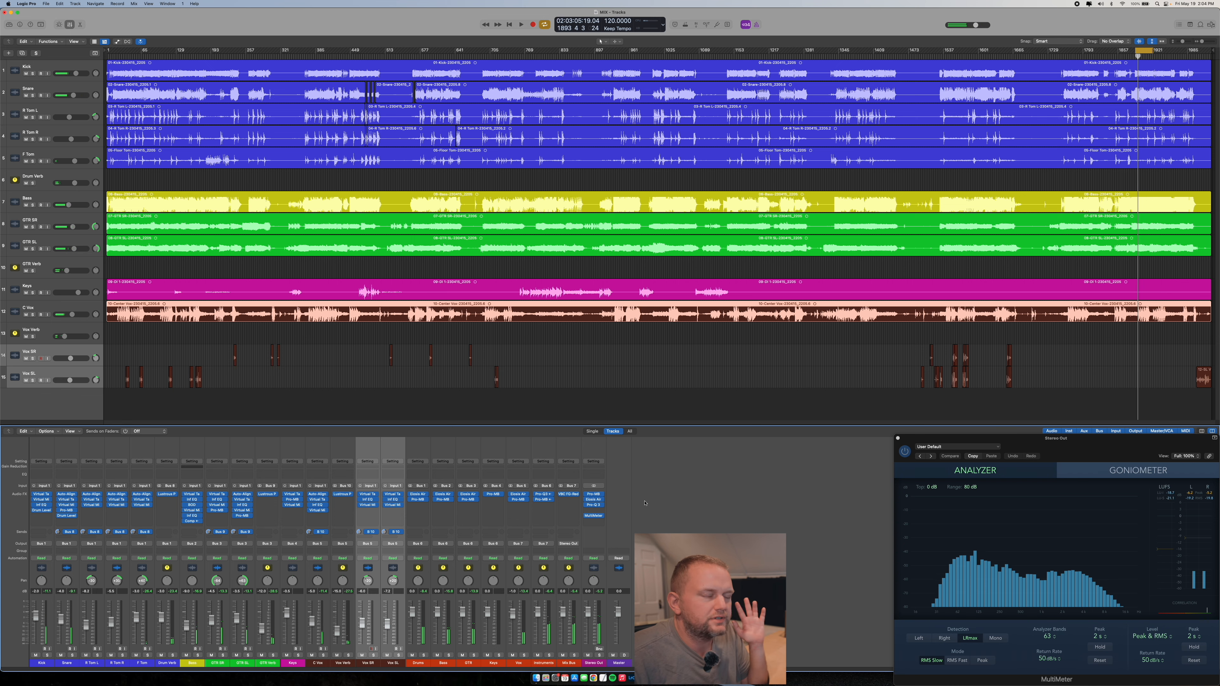
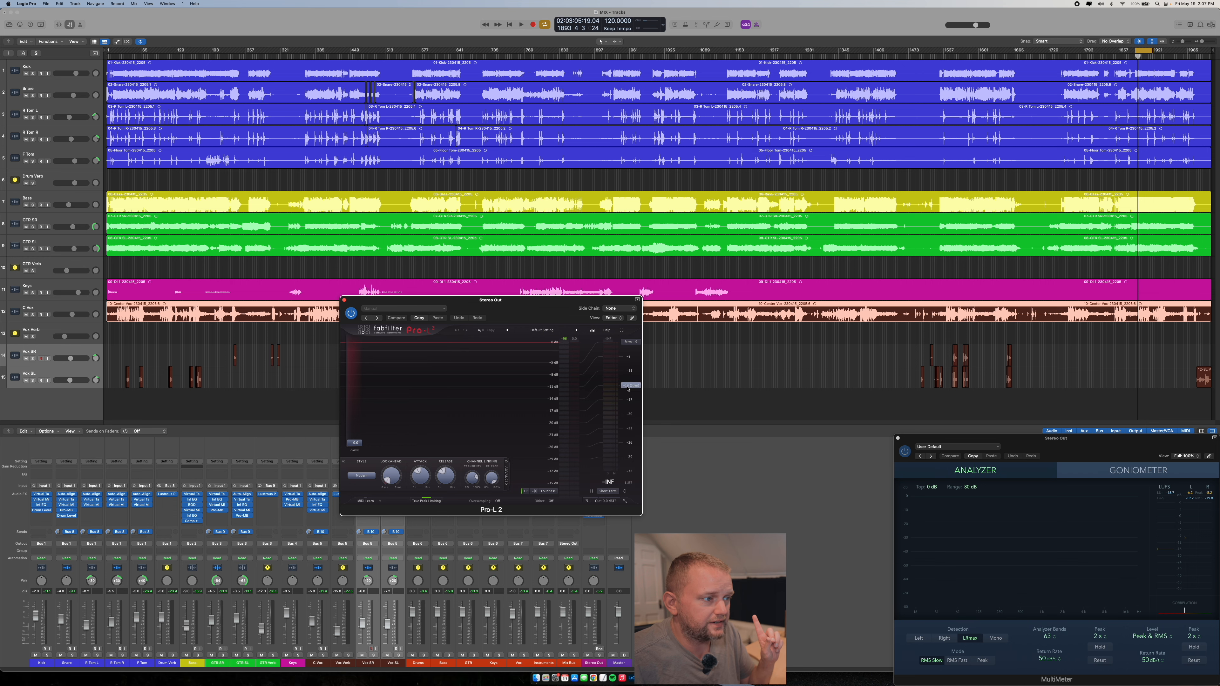
Play the loop through Pro-L 2 on the Stereo Out, try different attack times, and shorten the release by ear.
mouse_move(629, 389)
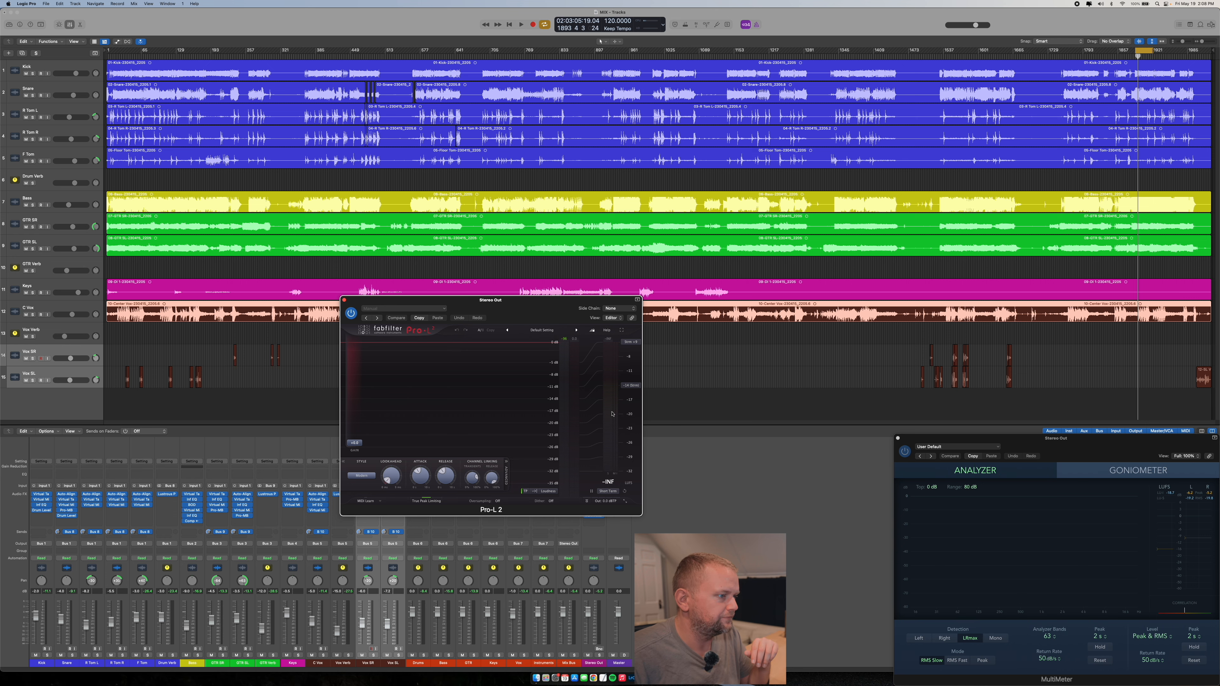
mouse_move(612, 413)
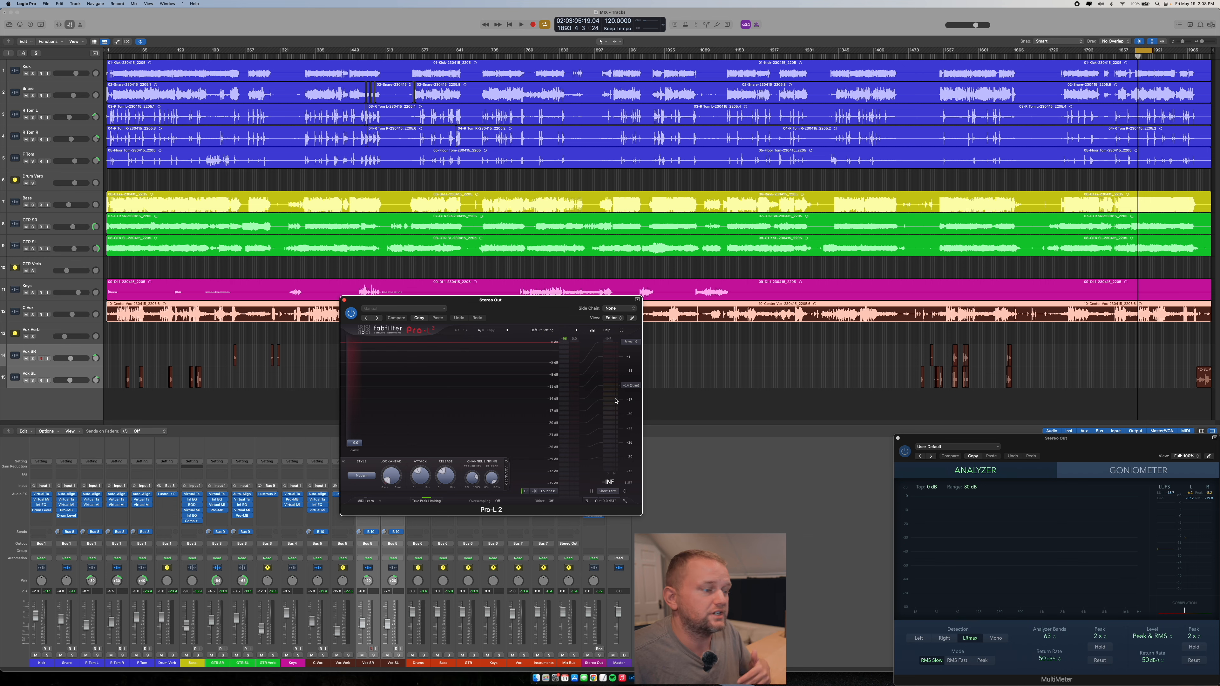
key(space)
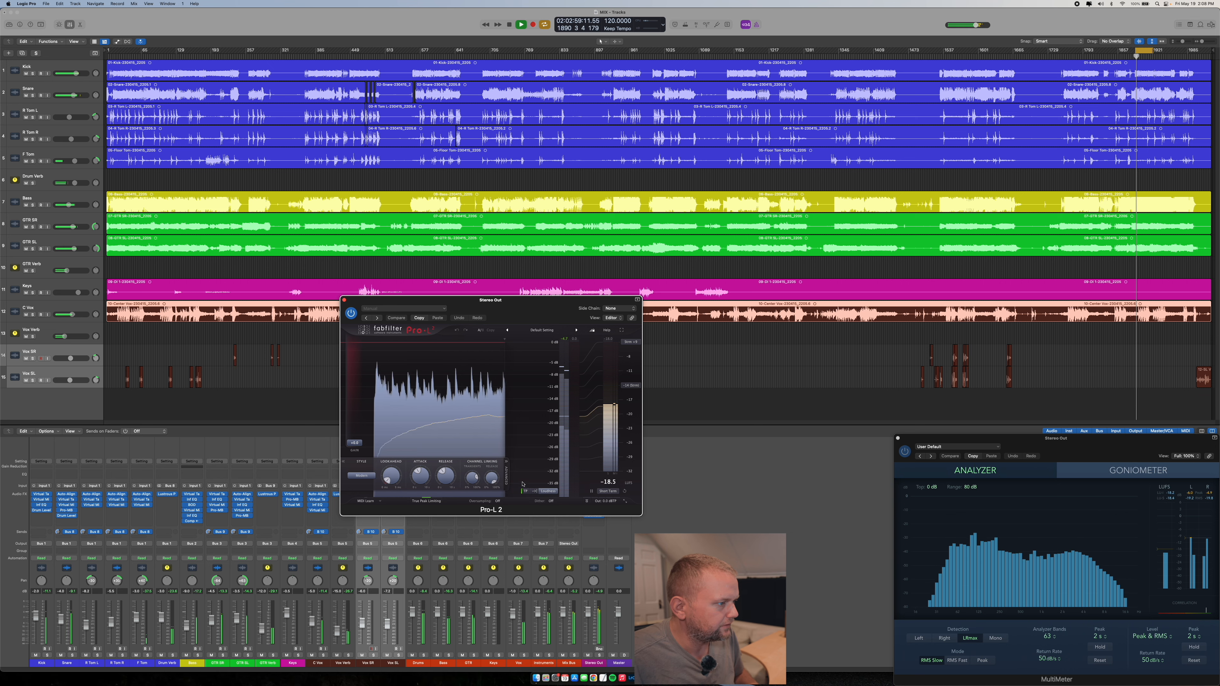
mouse_move(464, 476)
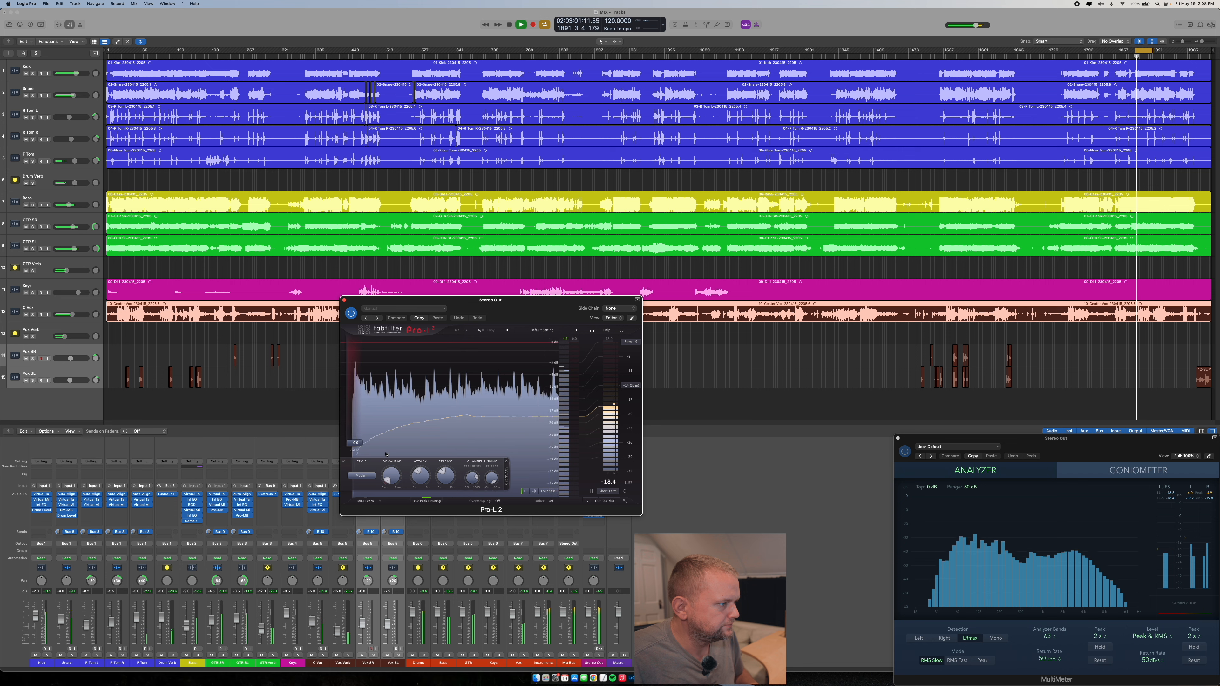
mouse_move(362, 446)
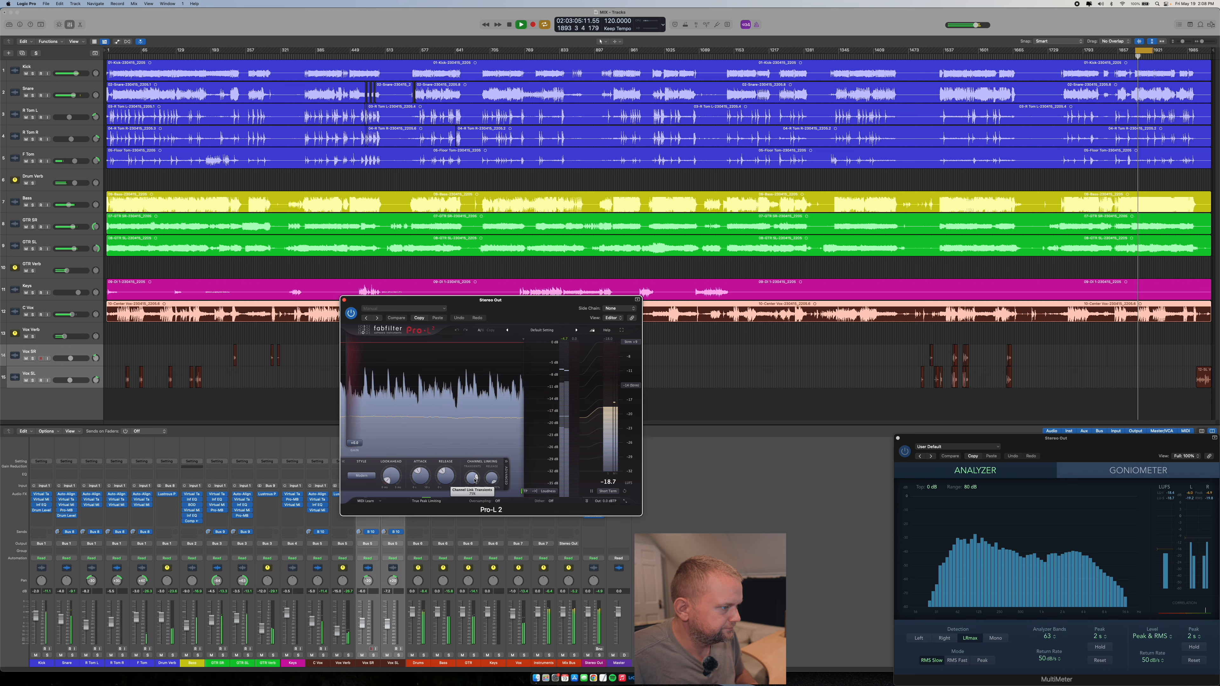
drag(426, 479, 423, 483)
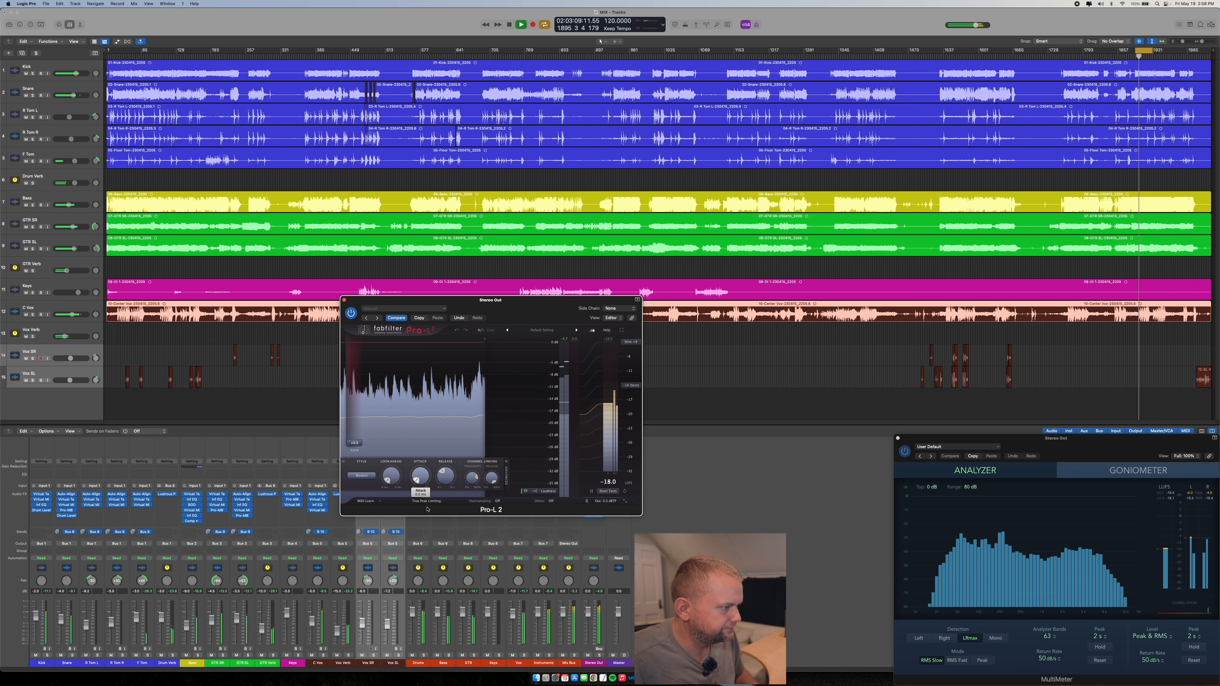
drag(428, 505, 430, 492)
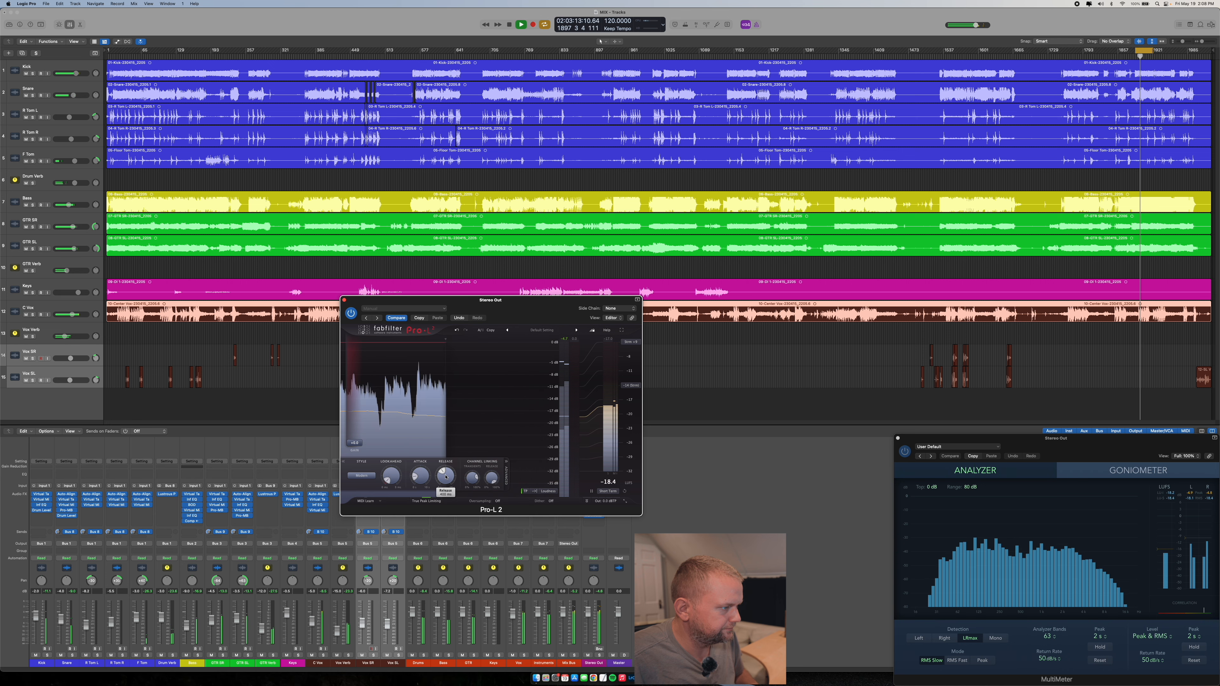
drag(445, 477, 454, 518)
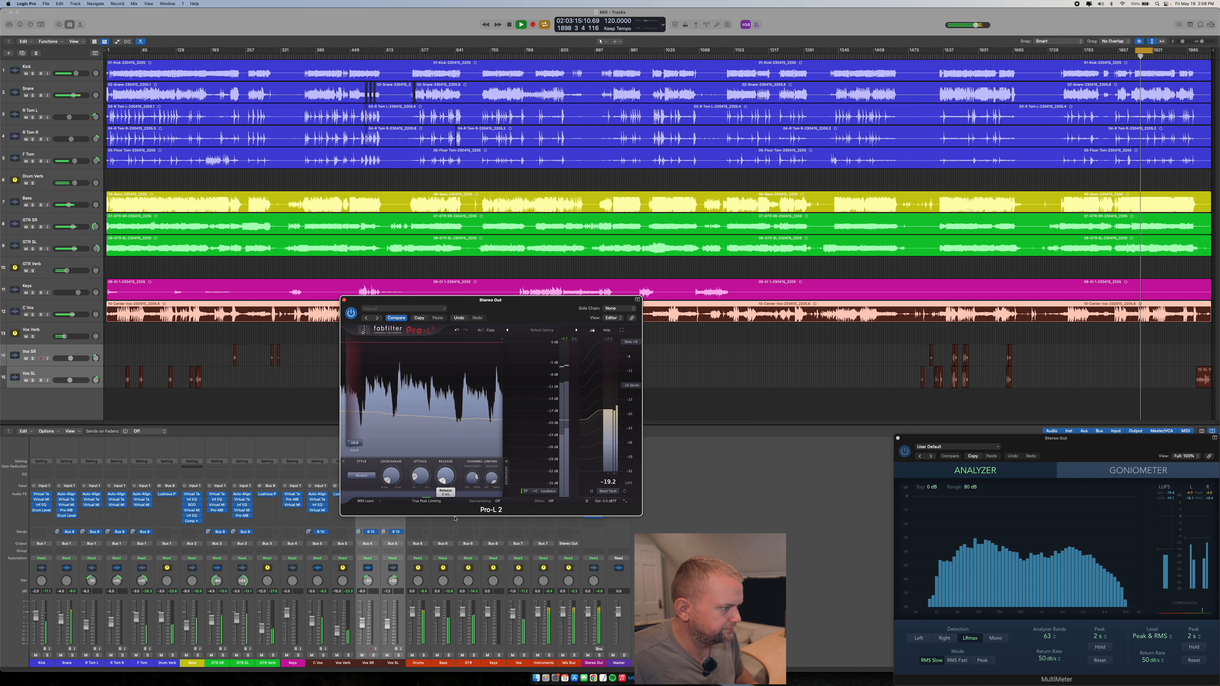
Increase Pro-L 2's lookahead and lower its output level slightly.
mouse_move(396, 469)
drag(396, 469, 399, 437)
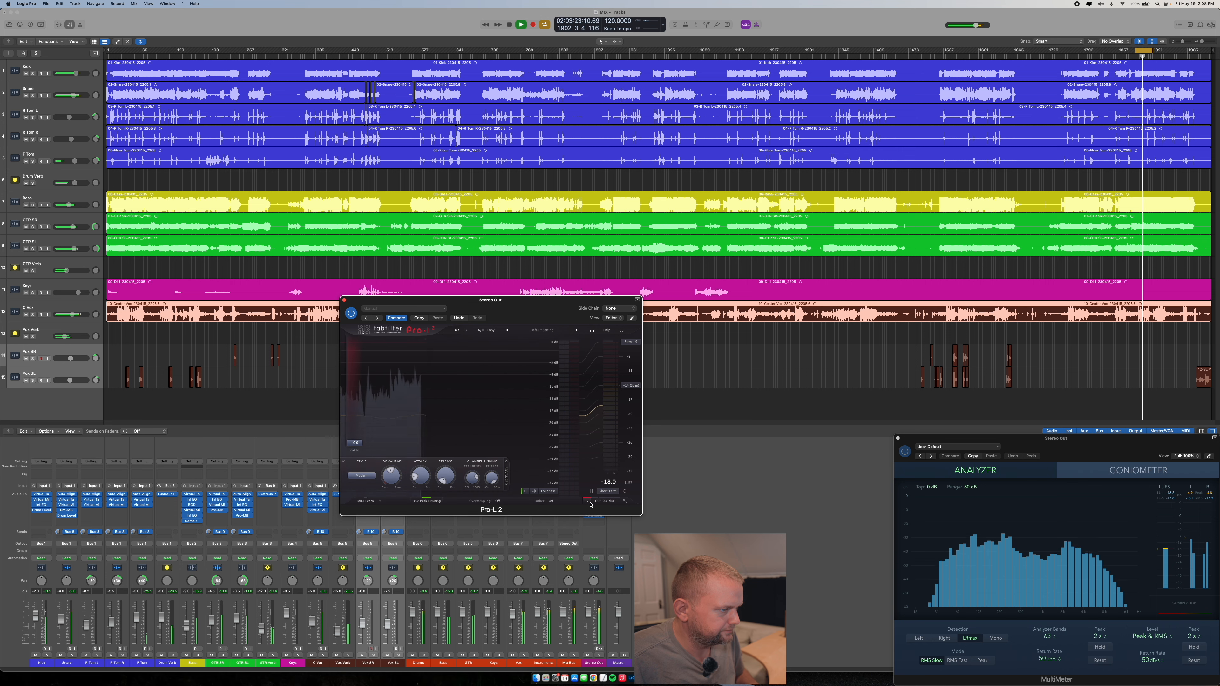
mouse_move(602, 501)
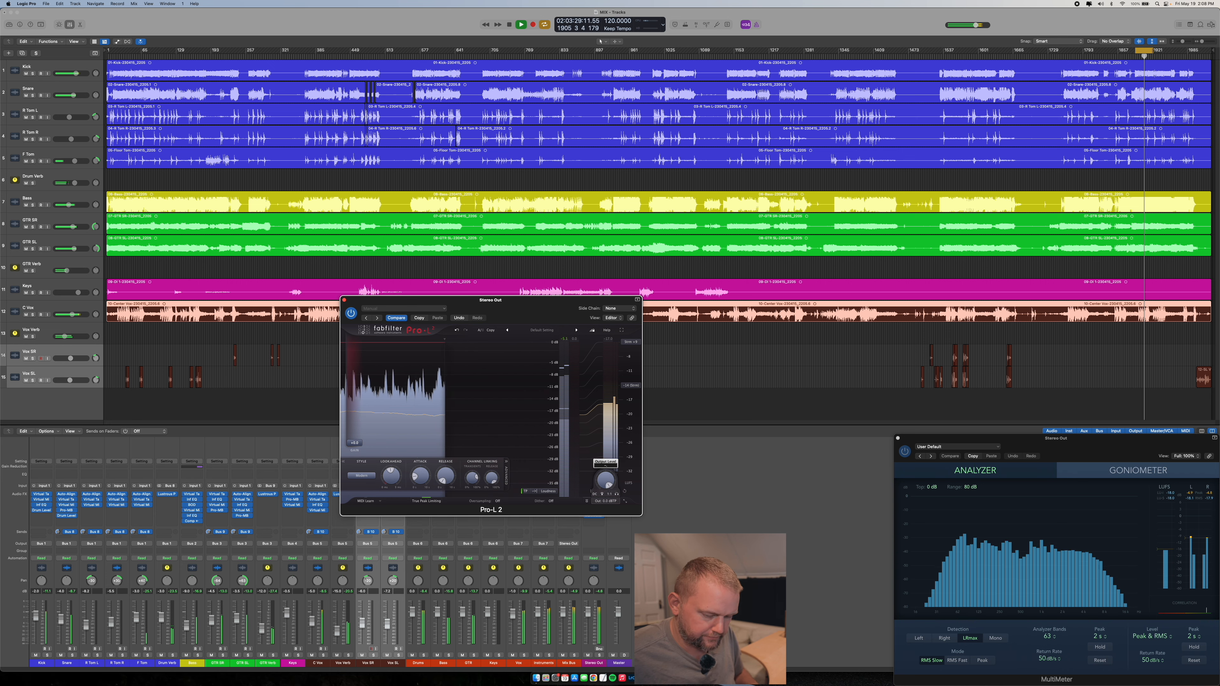
drag(605, 465, 606, 468)
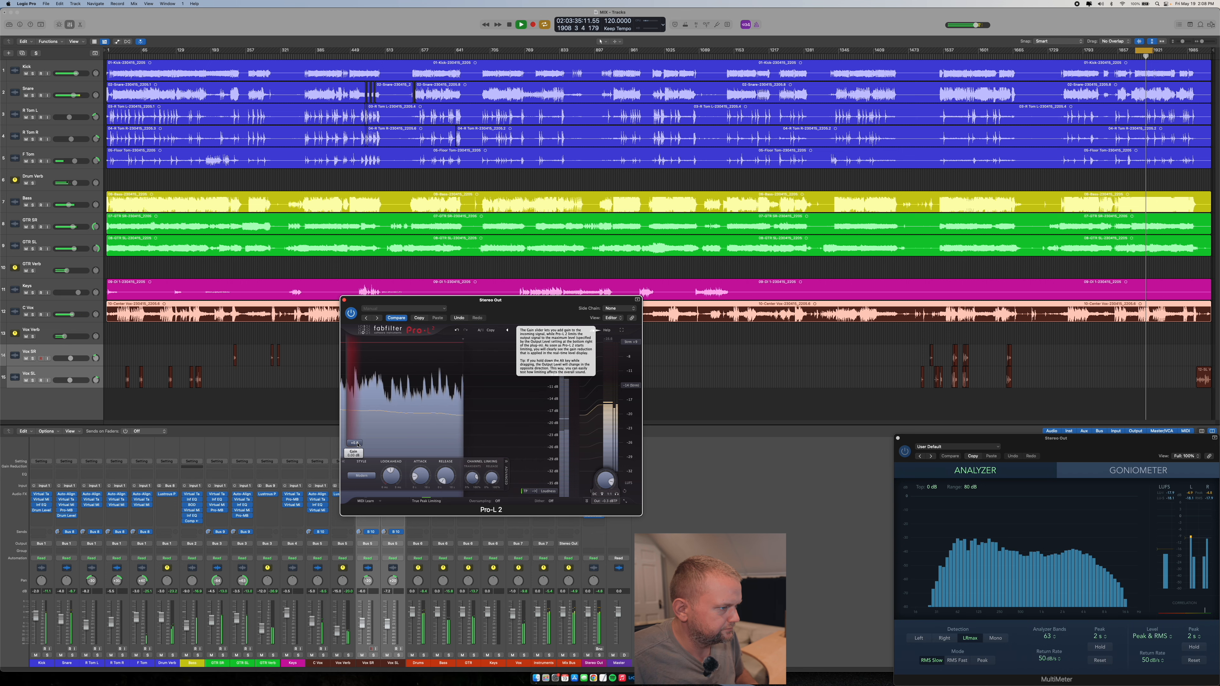
Review Pro-L 2's limiting styles, keep Modern, and raise the gain to drive the mix into the limiter.
click(533, 494)
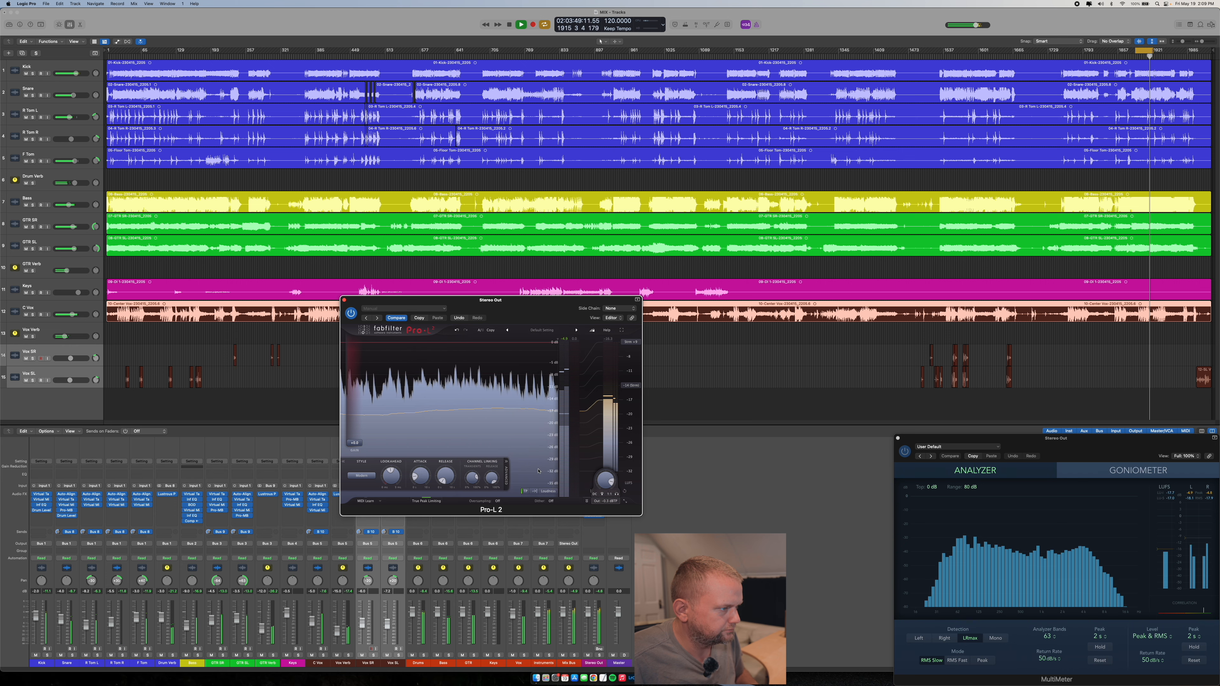
click(361, 476)
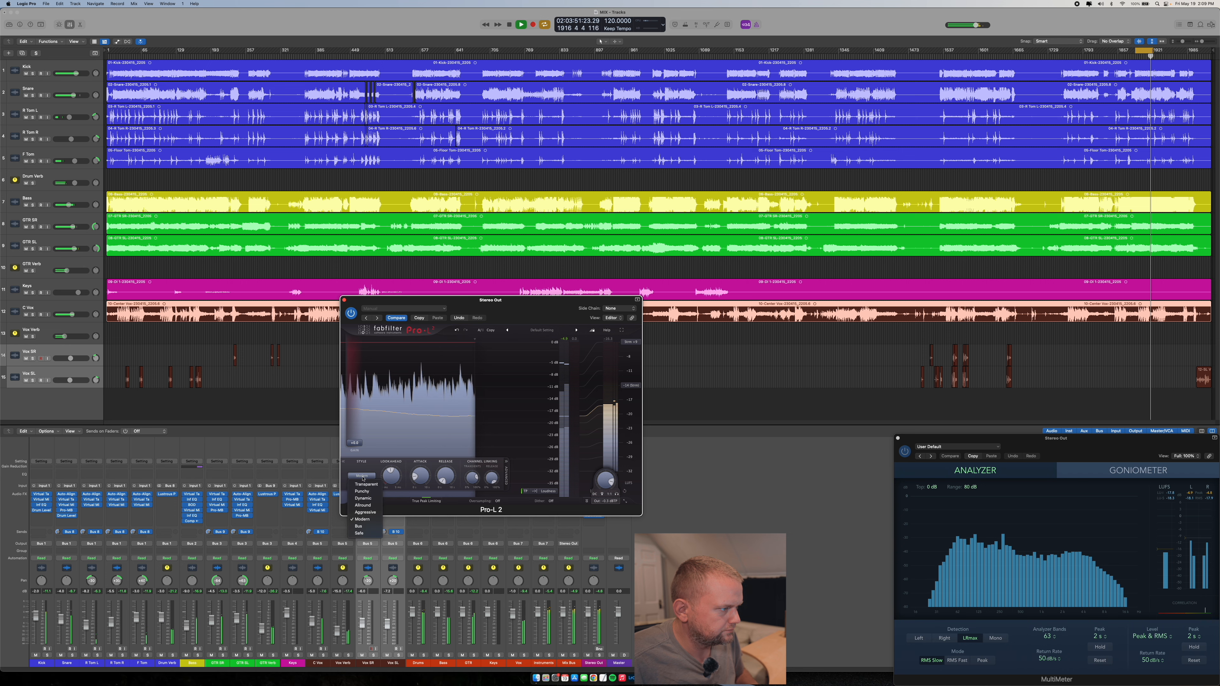
click(362, 476)
drag(356, 444, 359, 424)
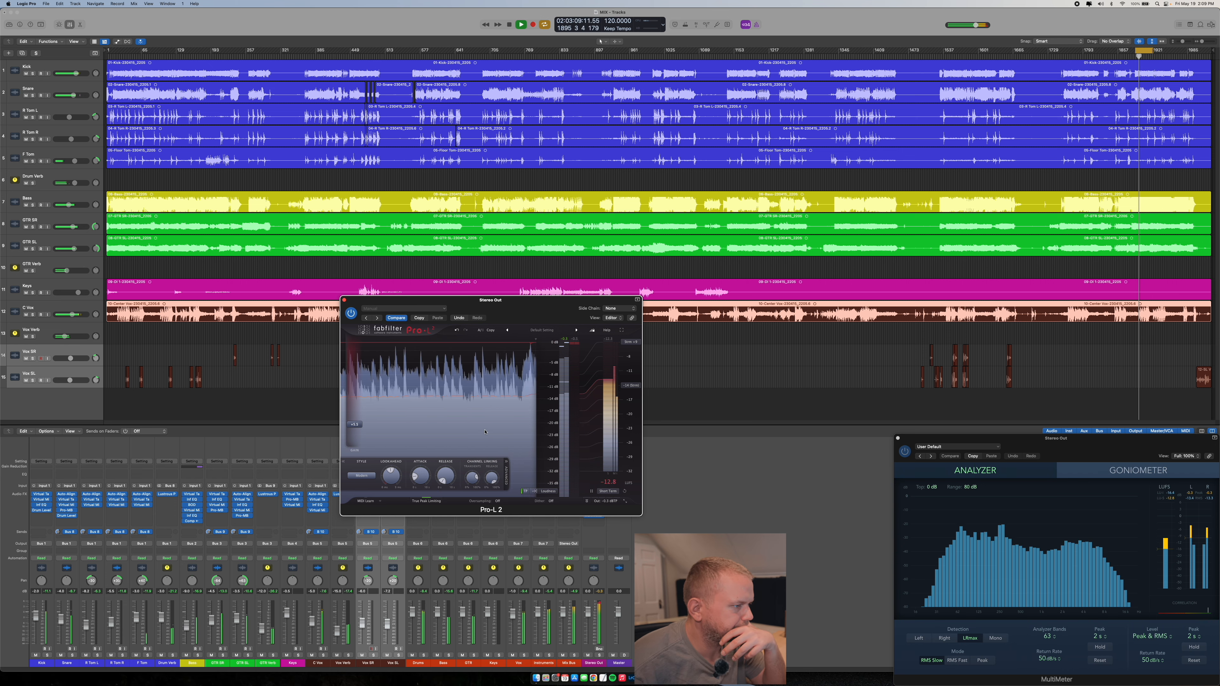
Examine Pro-L 2's metering options during playback, and hide and show its advanced limiter controls.
click(534, 491)
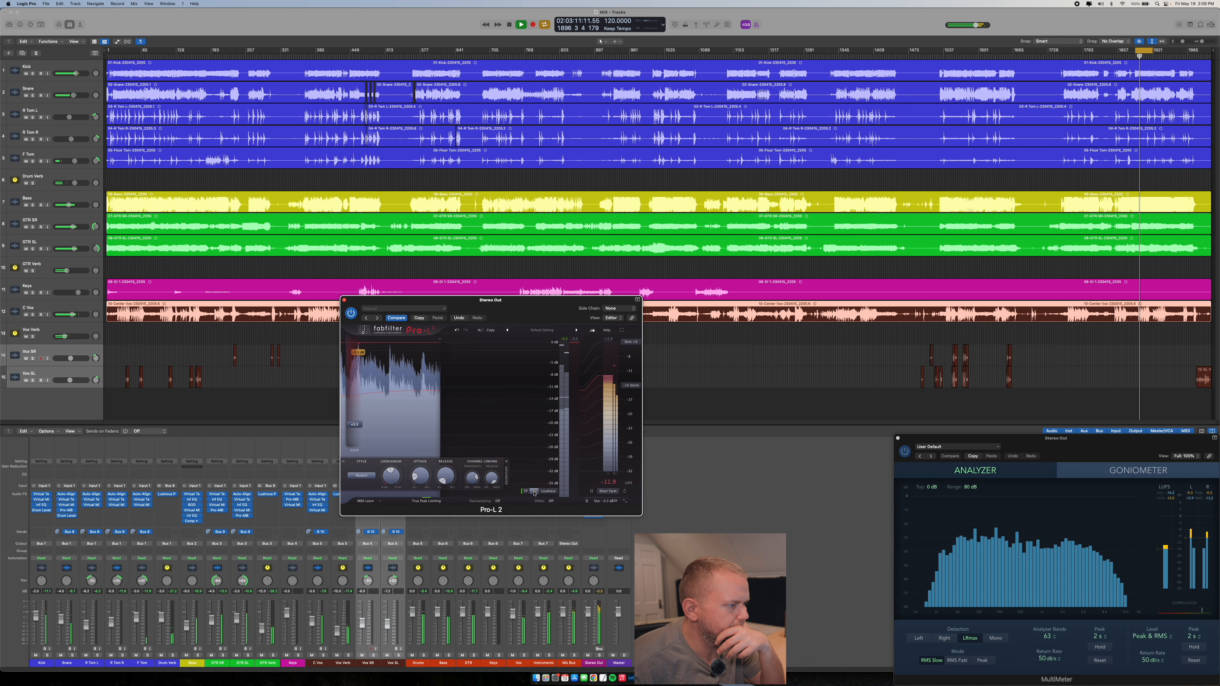
click(555, 492)
click(555, 491)
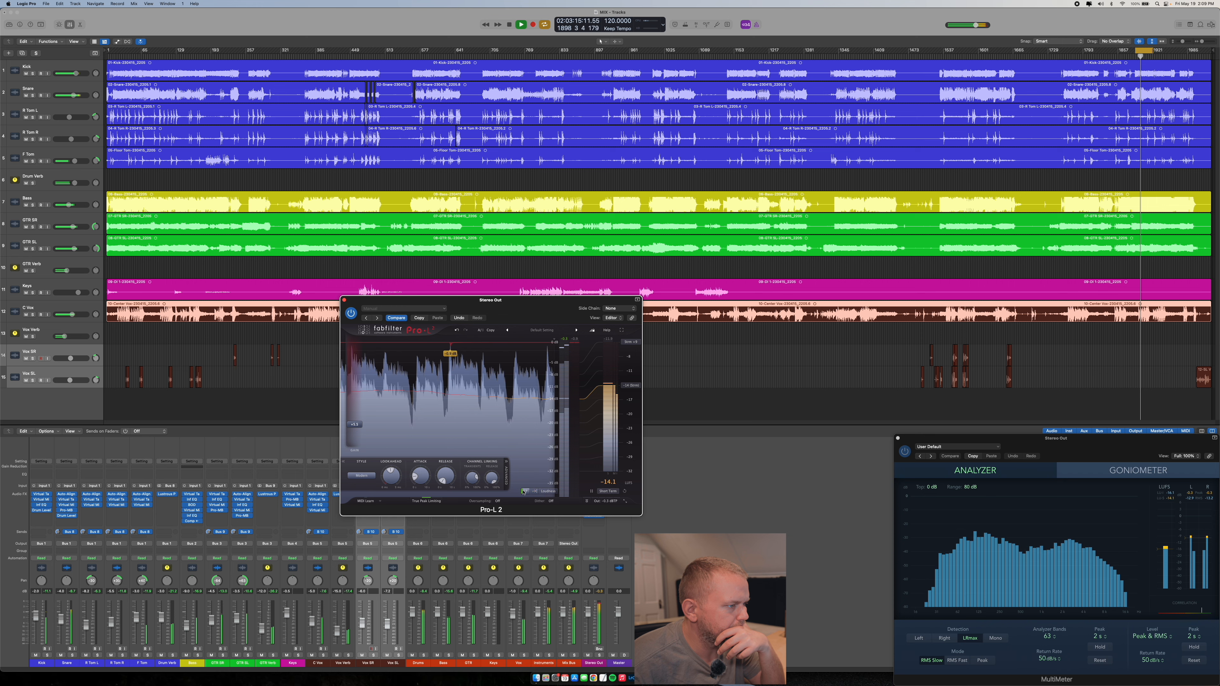
click(526, 492)
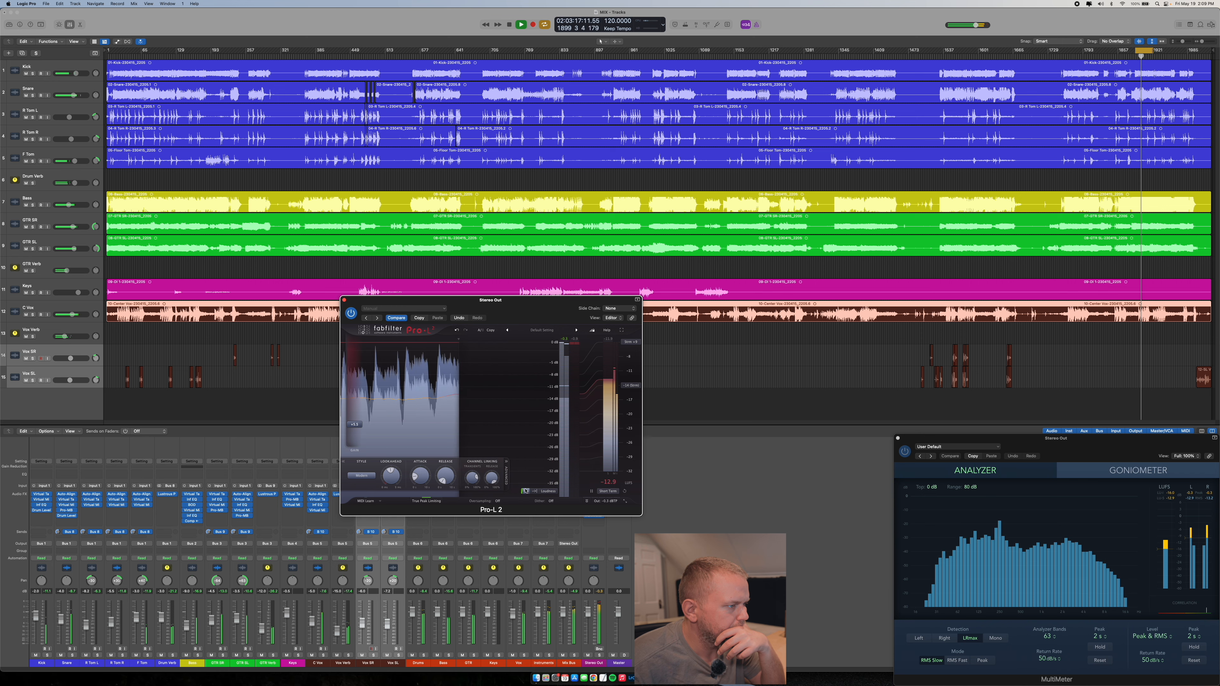
click(344, 462)
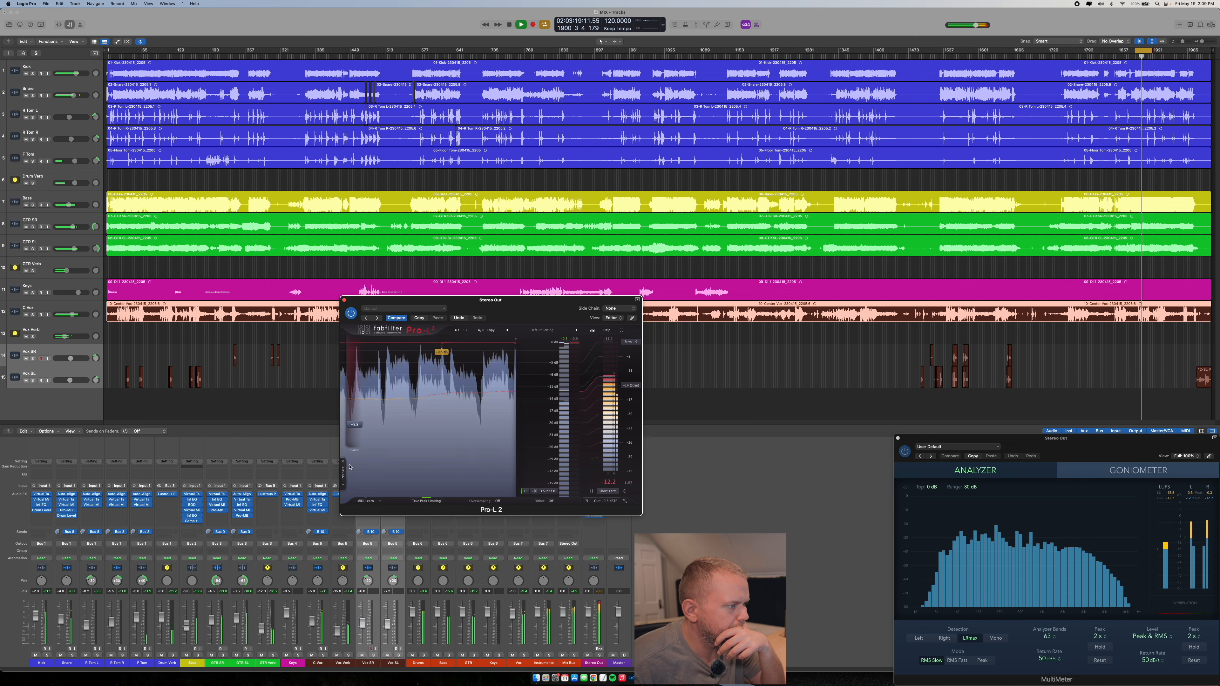
click(344, 464)
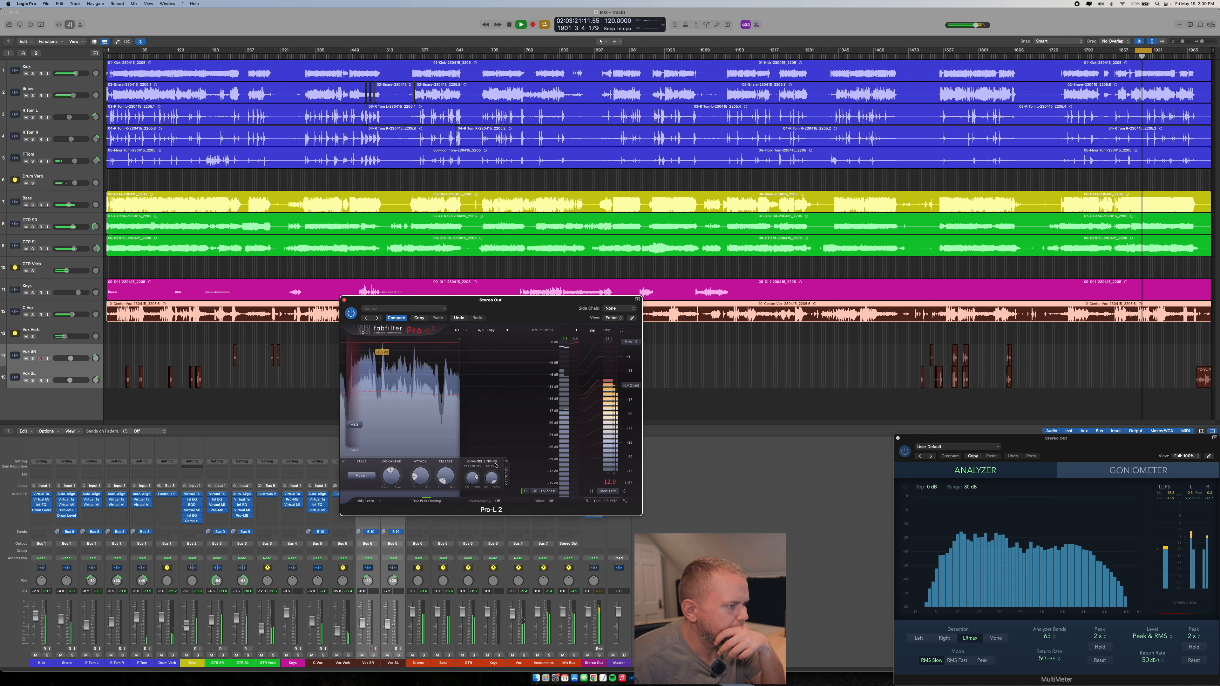
click(554, 502)
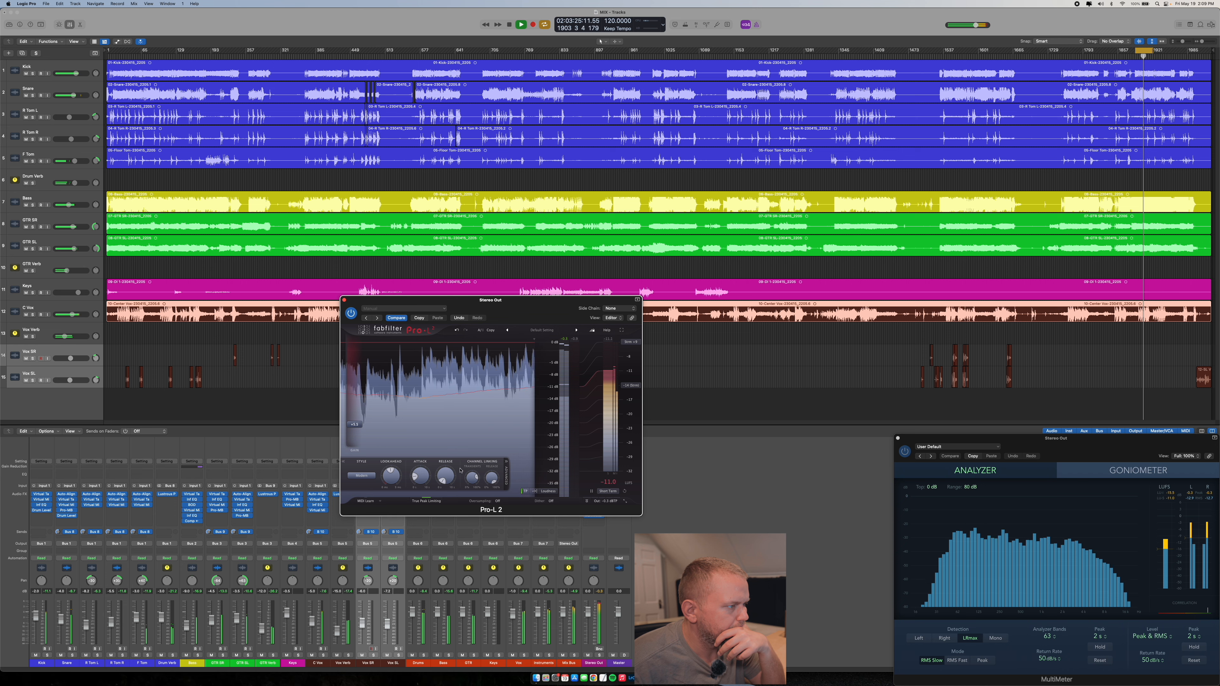
Push Pro-L 2's gain into heavy limiting, pull it back down, and fine-tune it by ear against the -14 LUFS loudness target.
mouse_move(354, 426)
drag(354, 426, 367, 363)
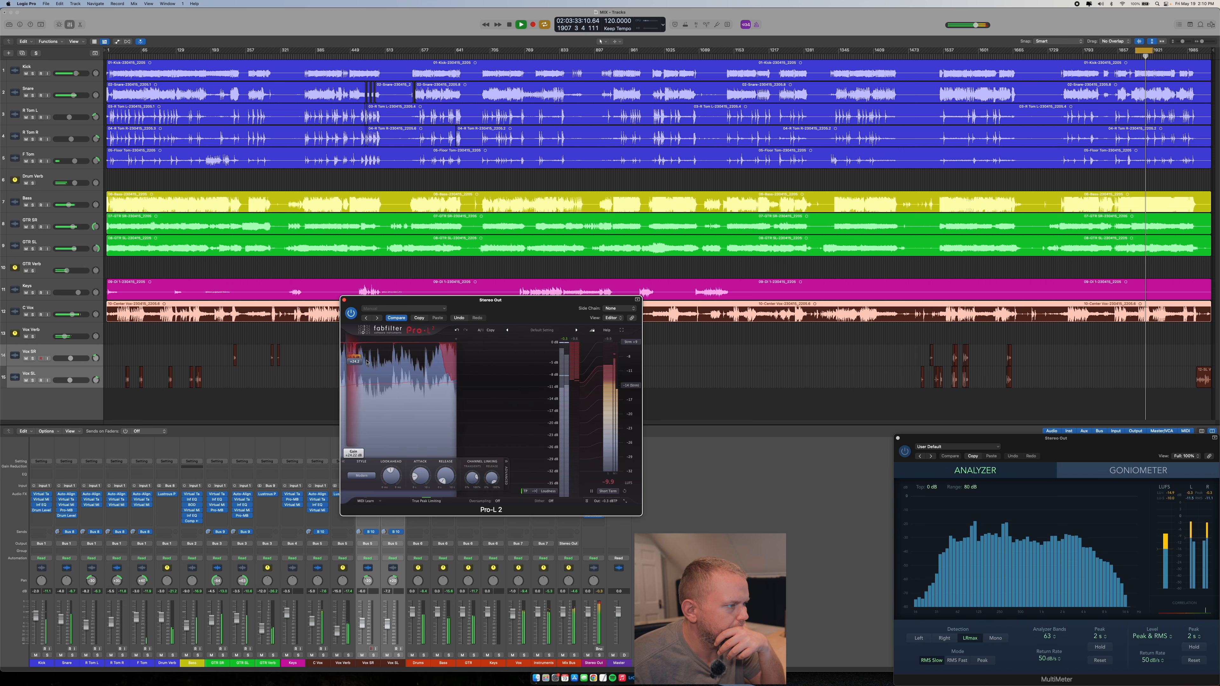
drag(369, 425, 371, 429)
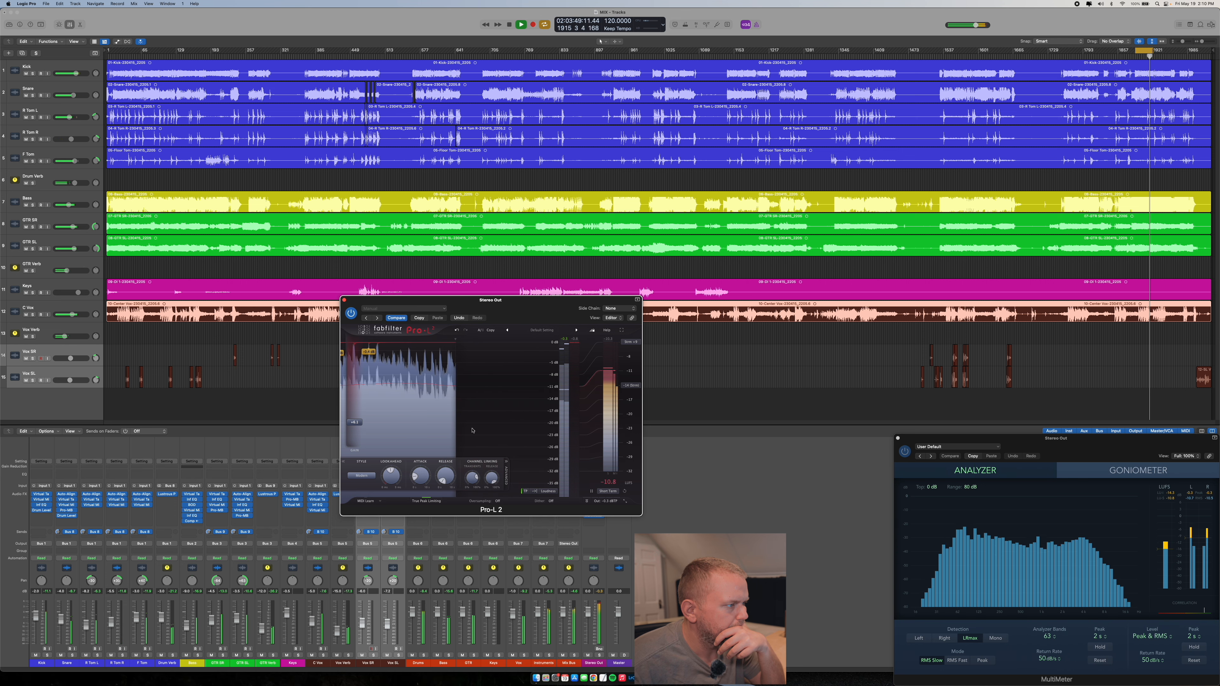
mouse_move(358, 431)
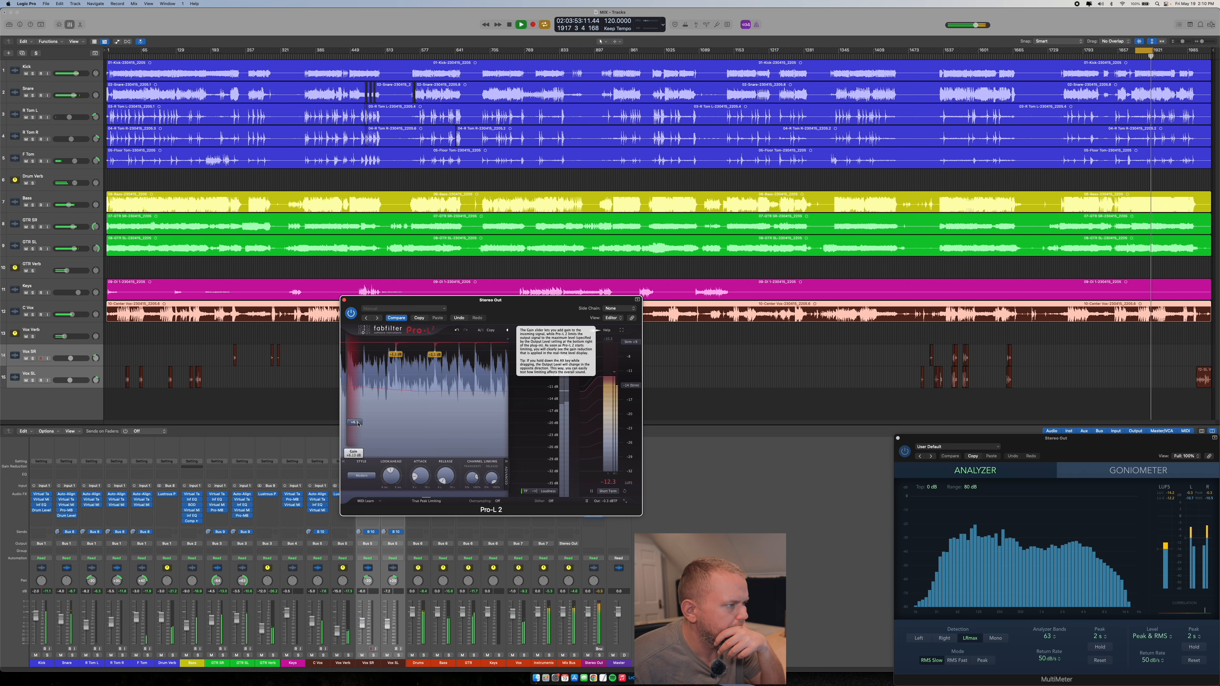
drag(359, 426, 360, 428)
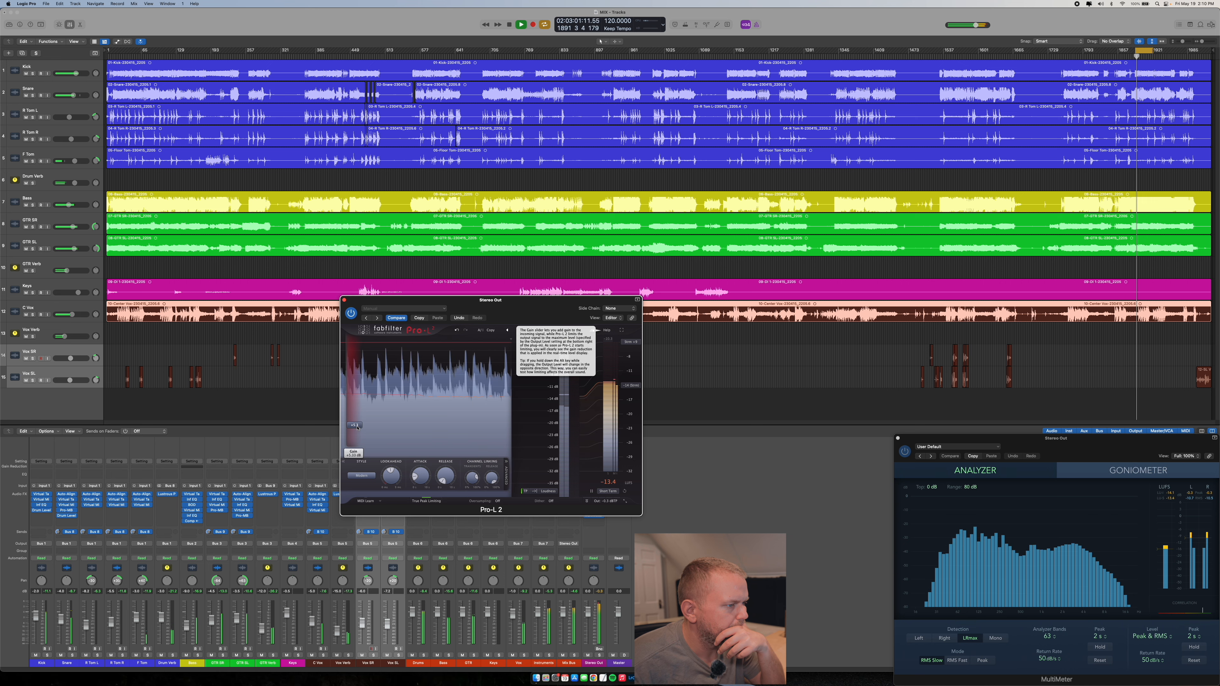
mouse_move(358, 427)
mouse_down()
mouse_move(364, 399)
mouse_move(360, 429)
mouse_up()
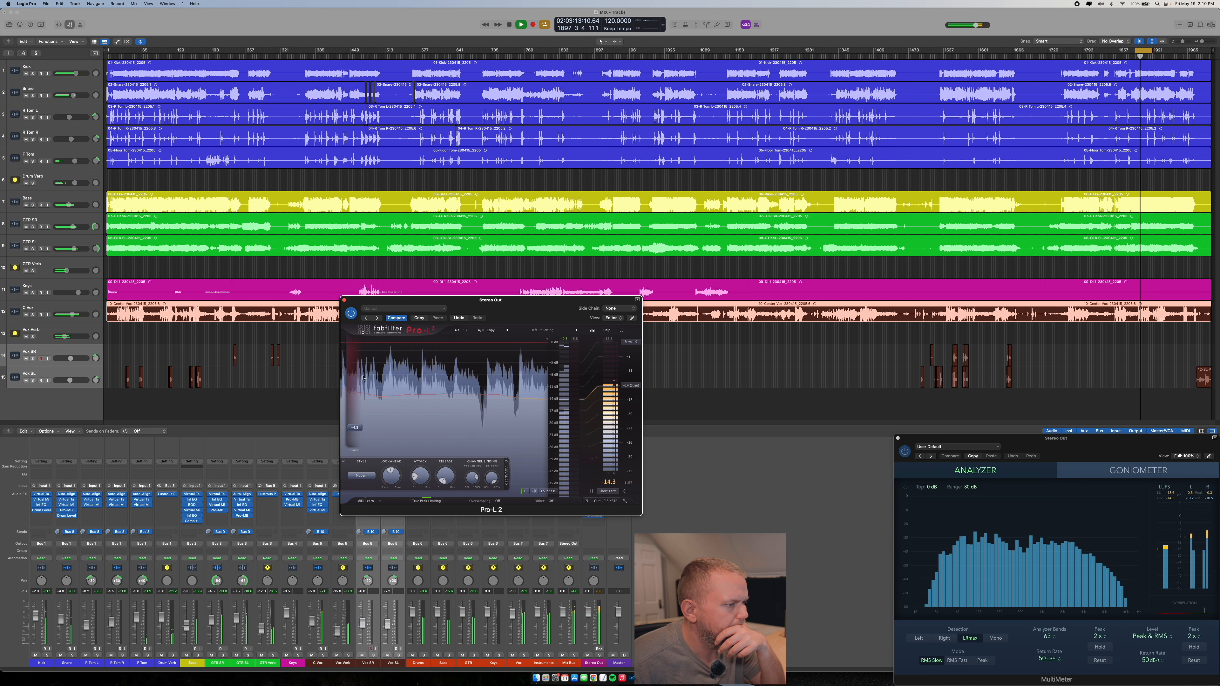
Check Pro-L 2's loudness scale and target options, keeping the absolute scale and -14 LUFS (Streaming).
mouse_move(355, 384)
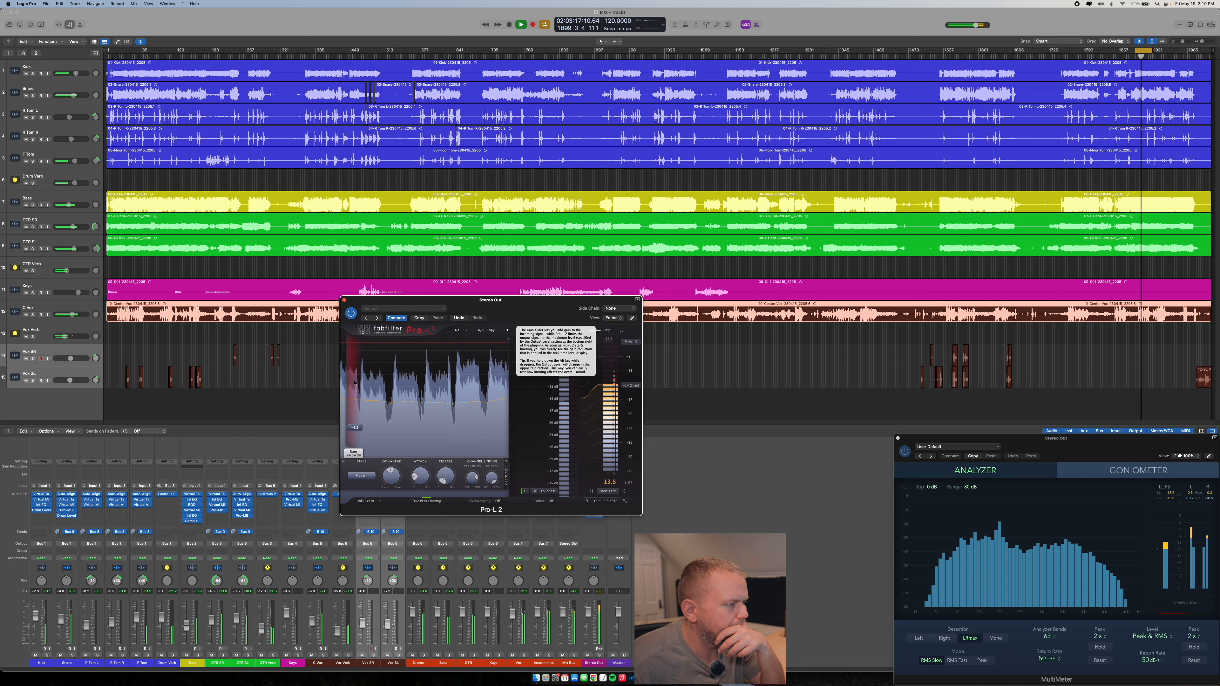
click(631, 342)
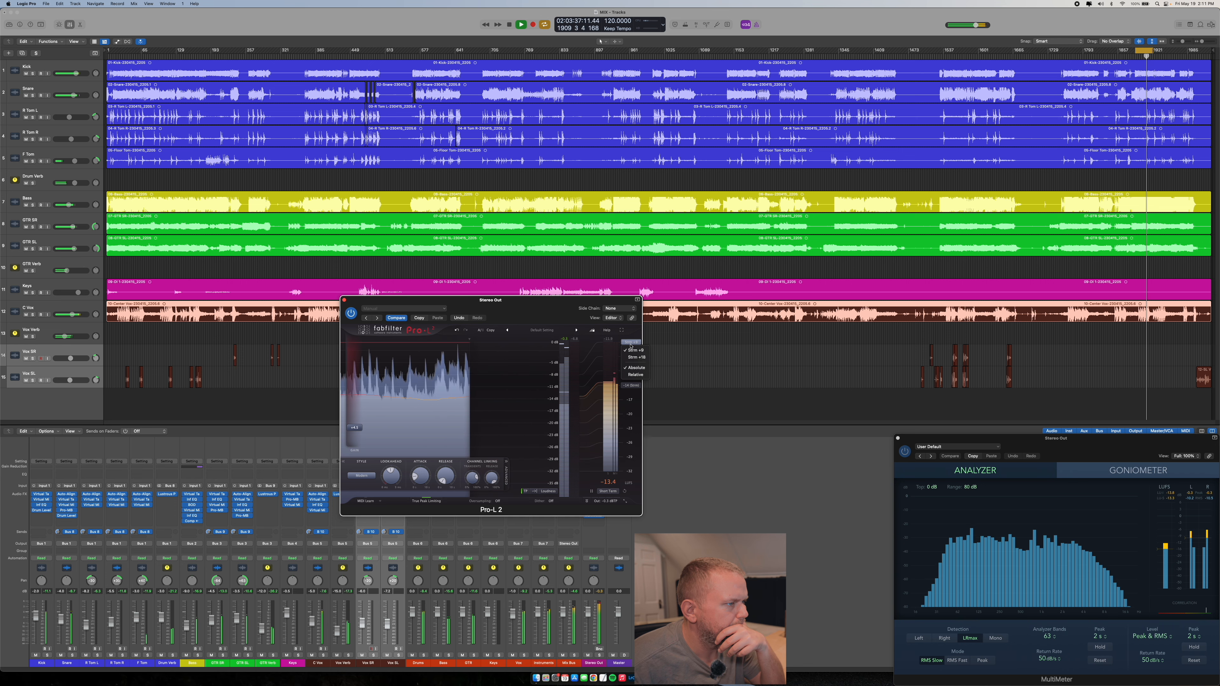
click(631, 385)
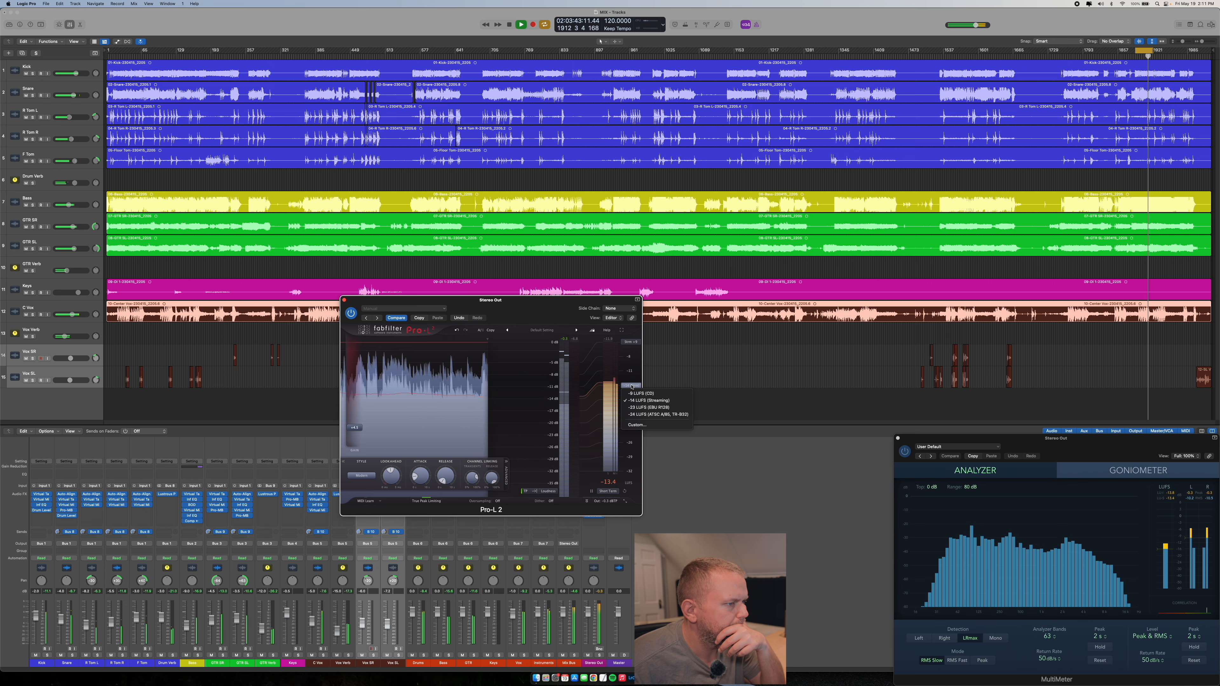
key(Escape)
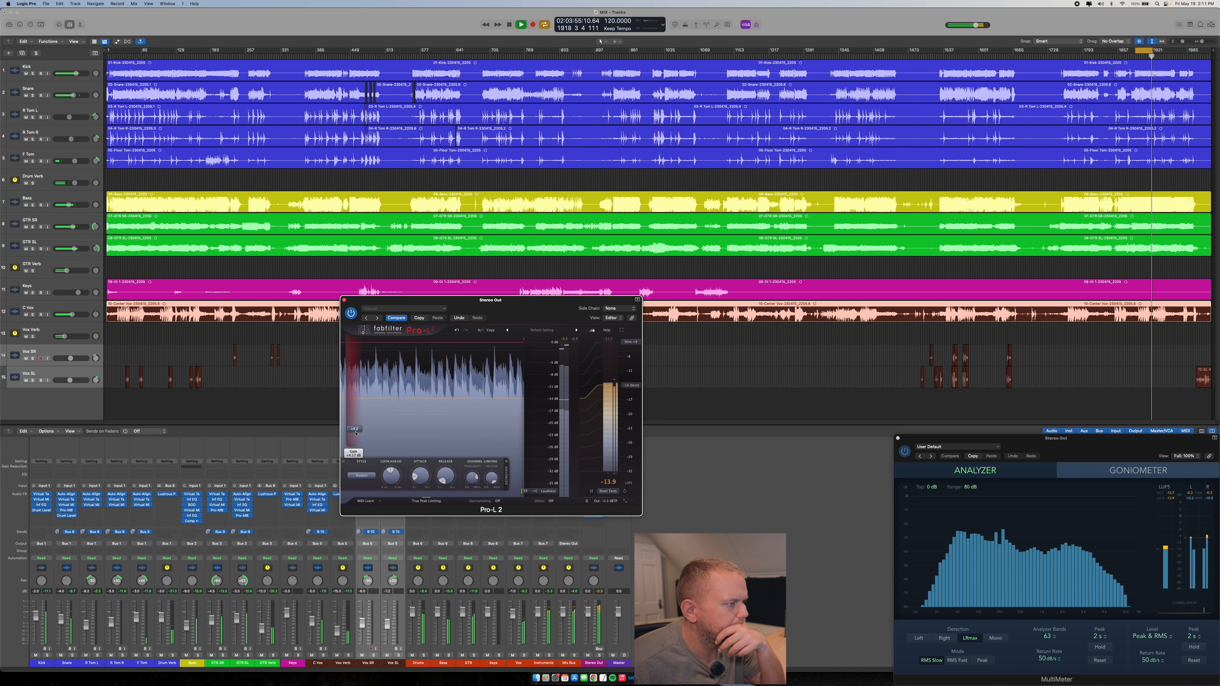
Fine-tune Pro-L 2's gain and lower its attack setting while the mix plays.
drag(356, 434, 356, 435)
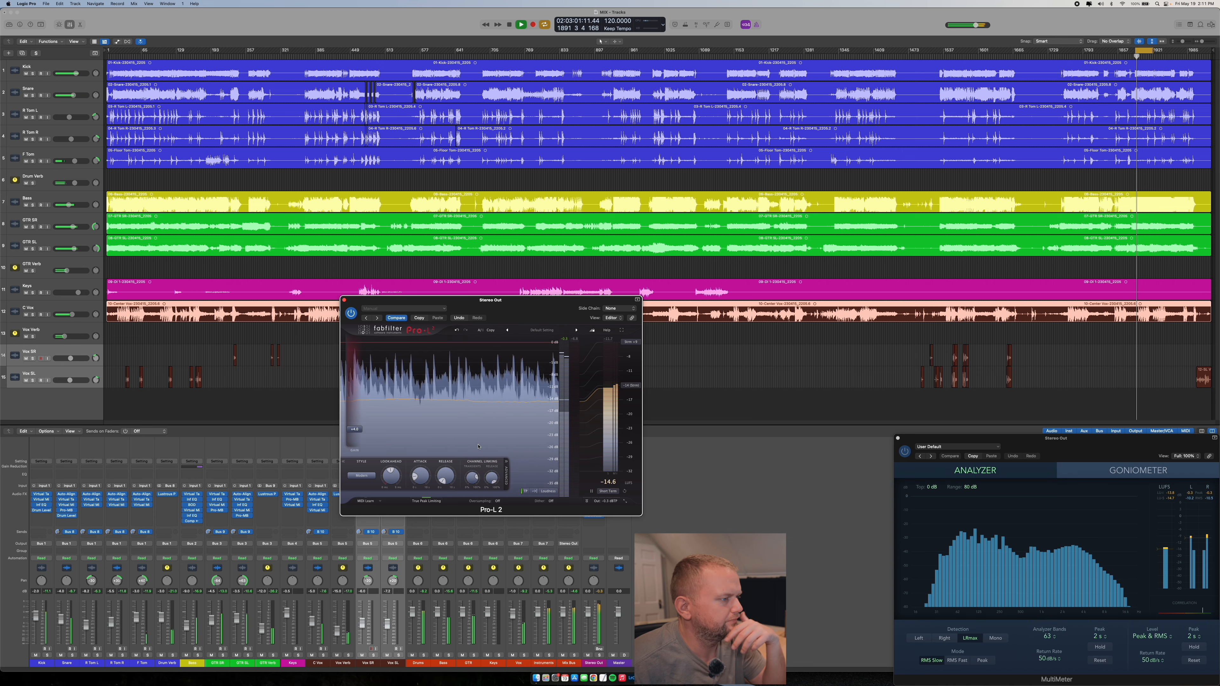
mouse_move(447, 480)
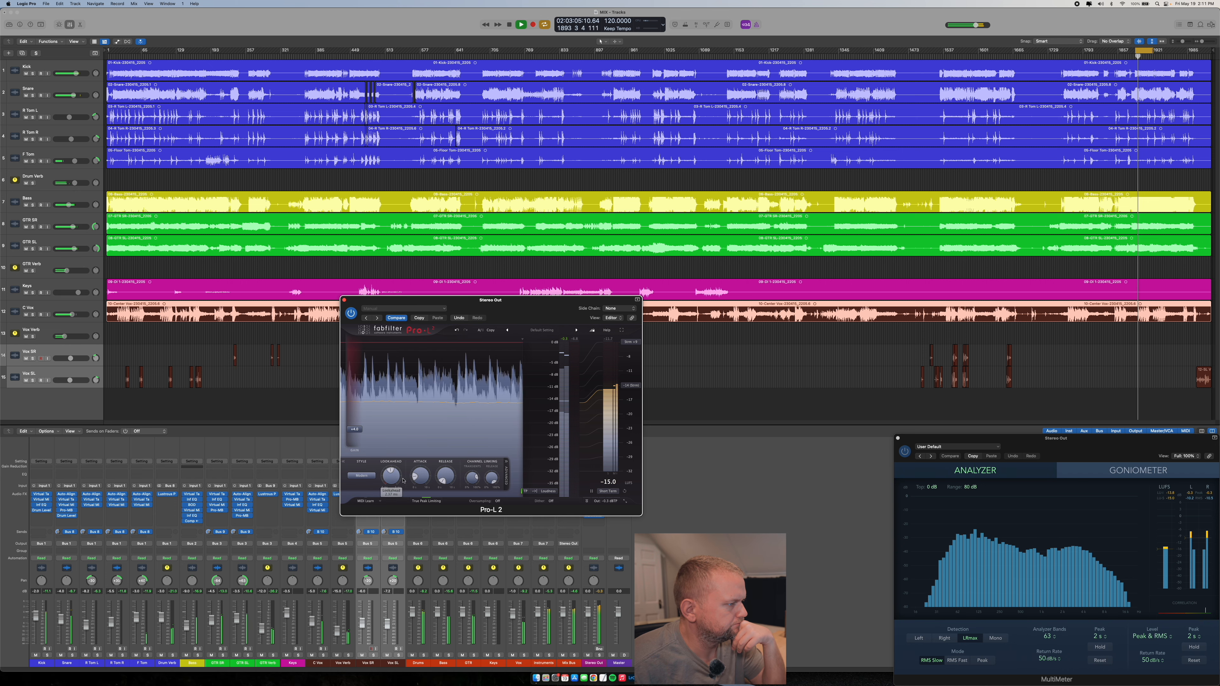
drag(420, 476, 427, 511)
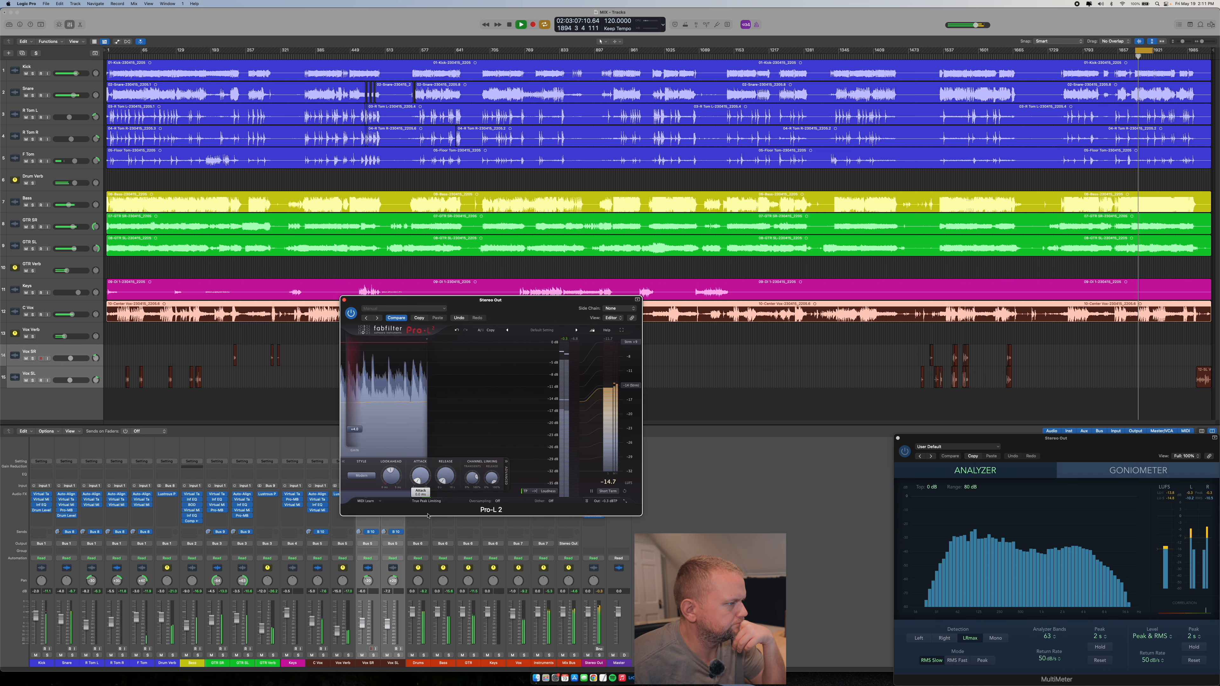
mouse_move(419, 479)
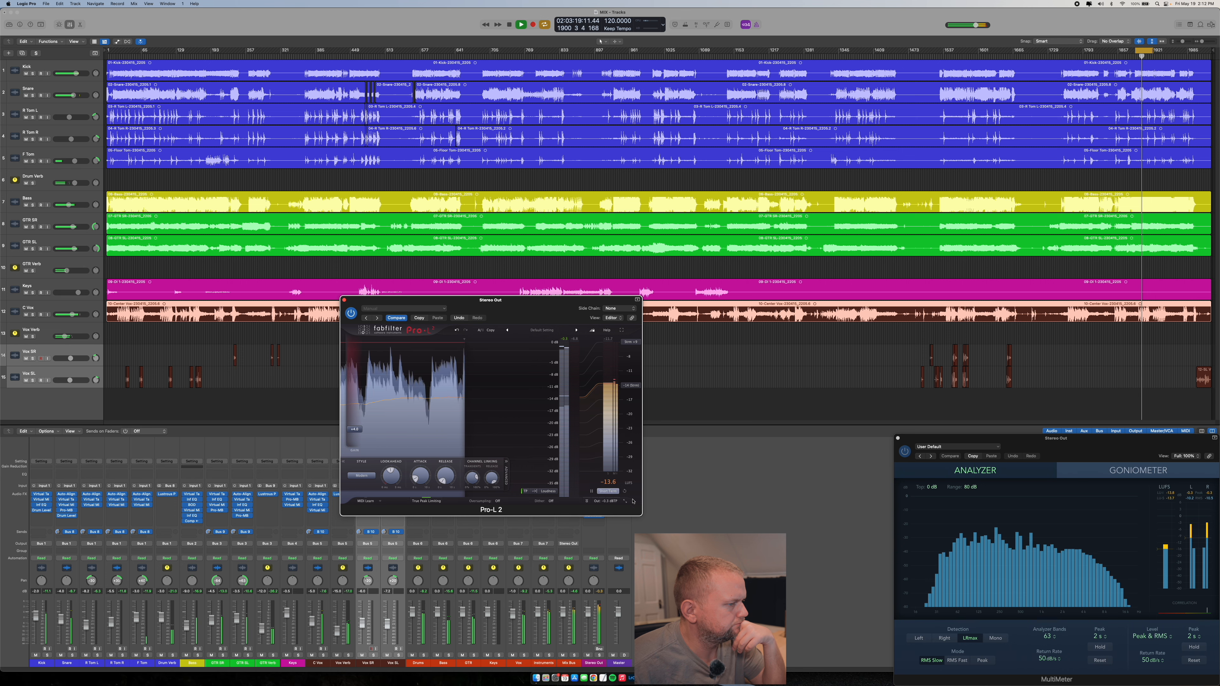
Reset the loudness measurement, try the -9 LUFS (CD) target, and restore -14 LUFS (Streaming).
click(625, 491)
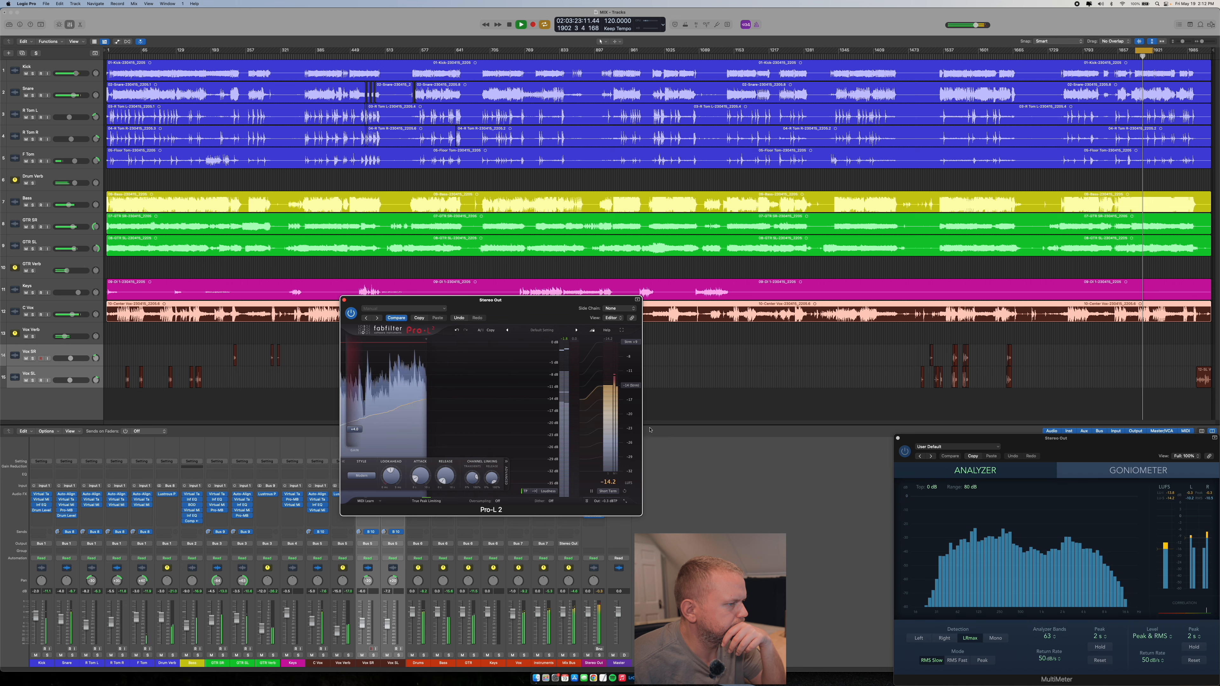
click(640, 388)
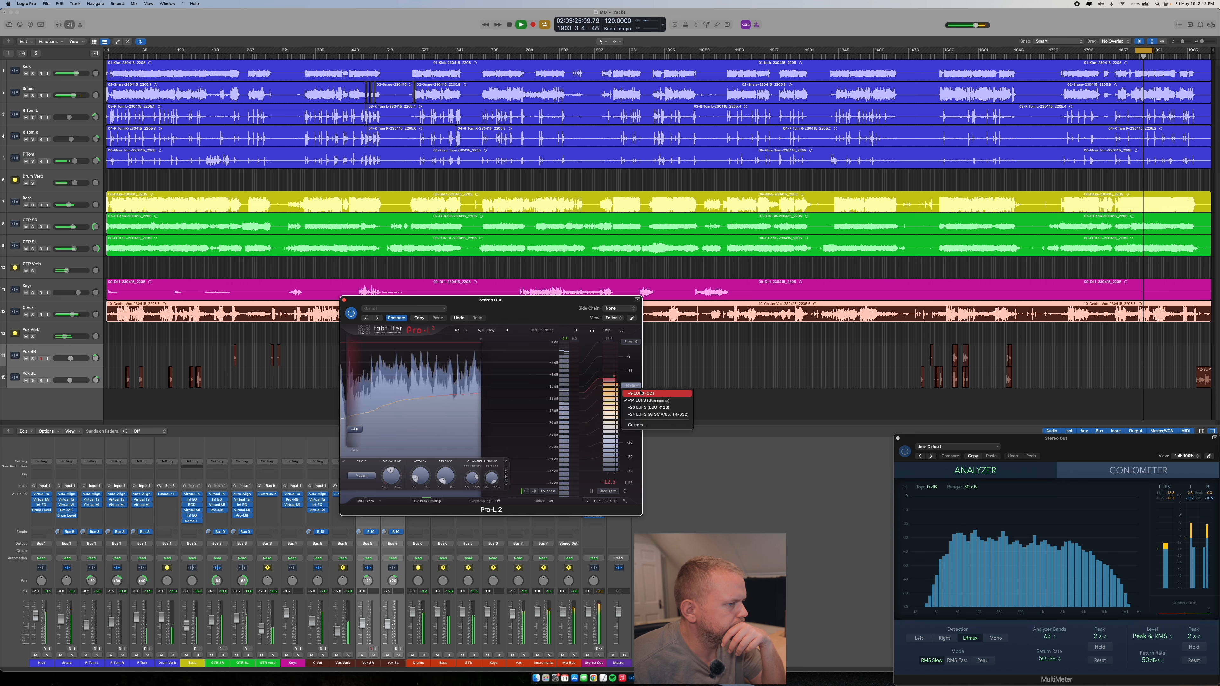
click(638, 394)
click(636, 387)
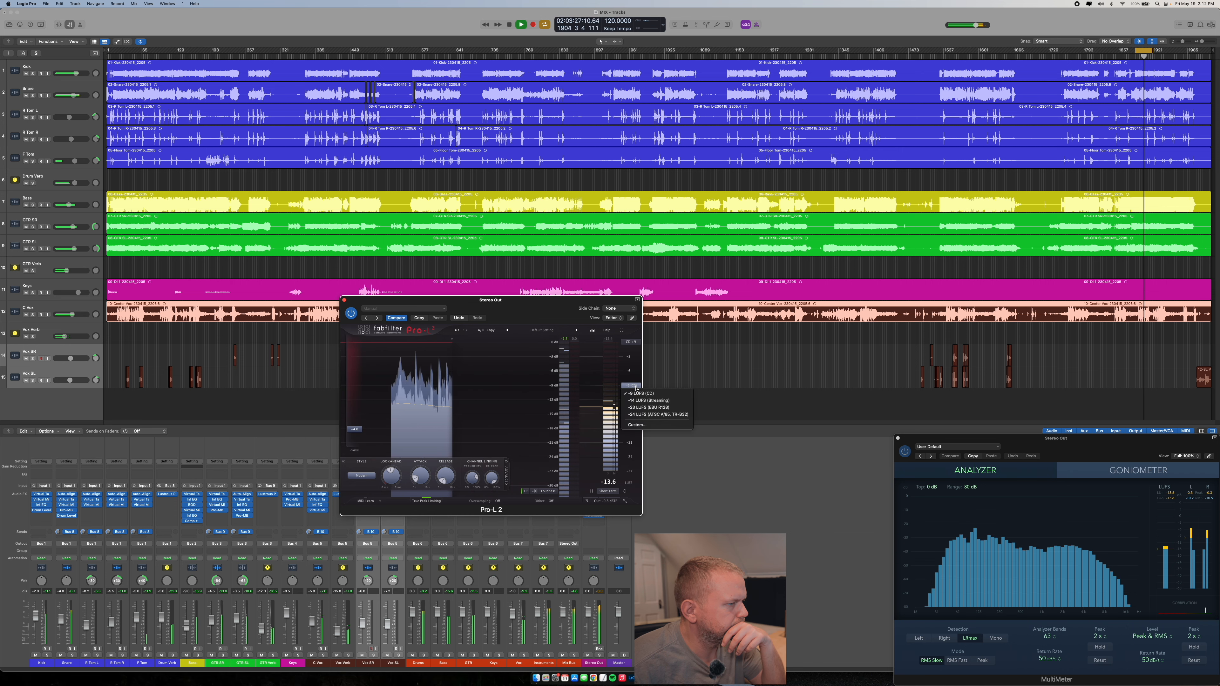
click(638, 400)
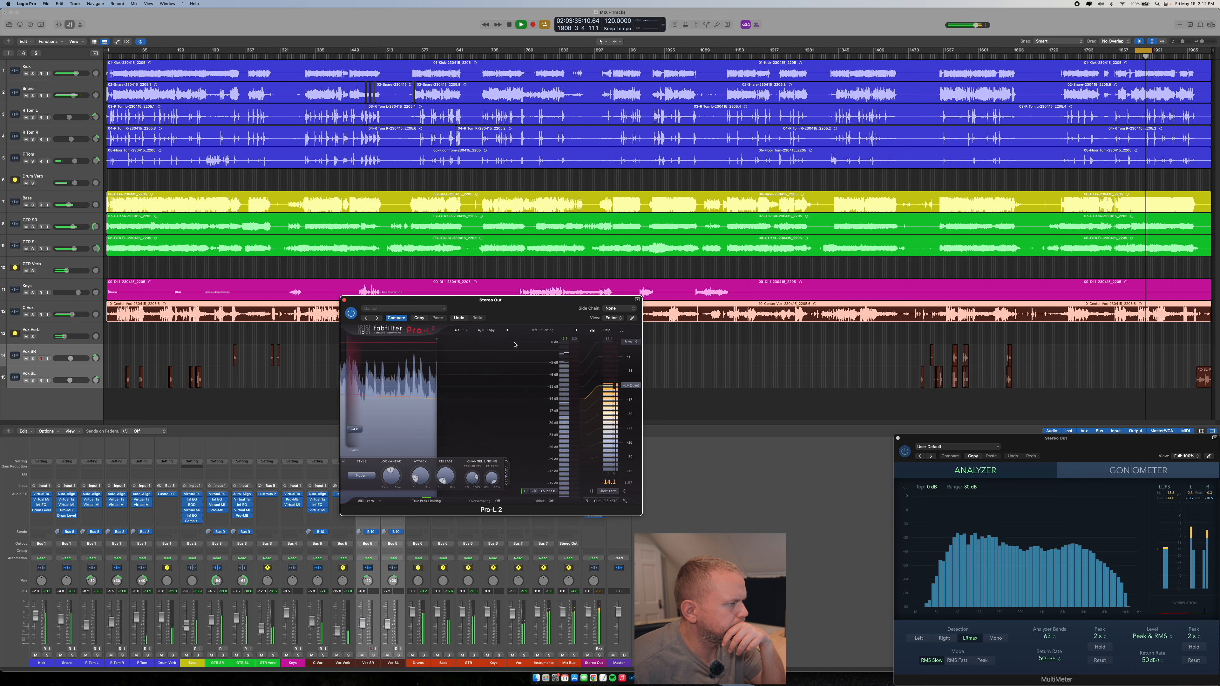
Close and reopen Pro-L 2 on the Stereo Out, and move its window up so the mixer's inserts are uncovered.
click(344, 301)
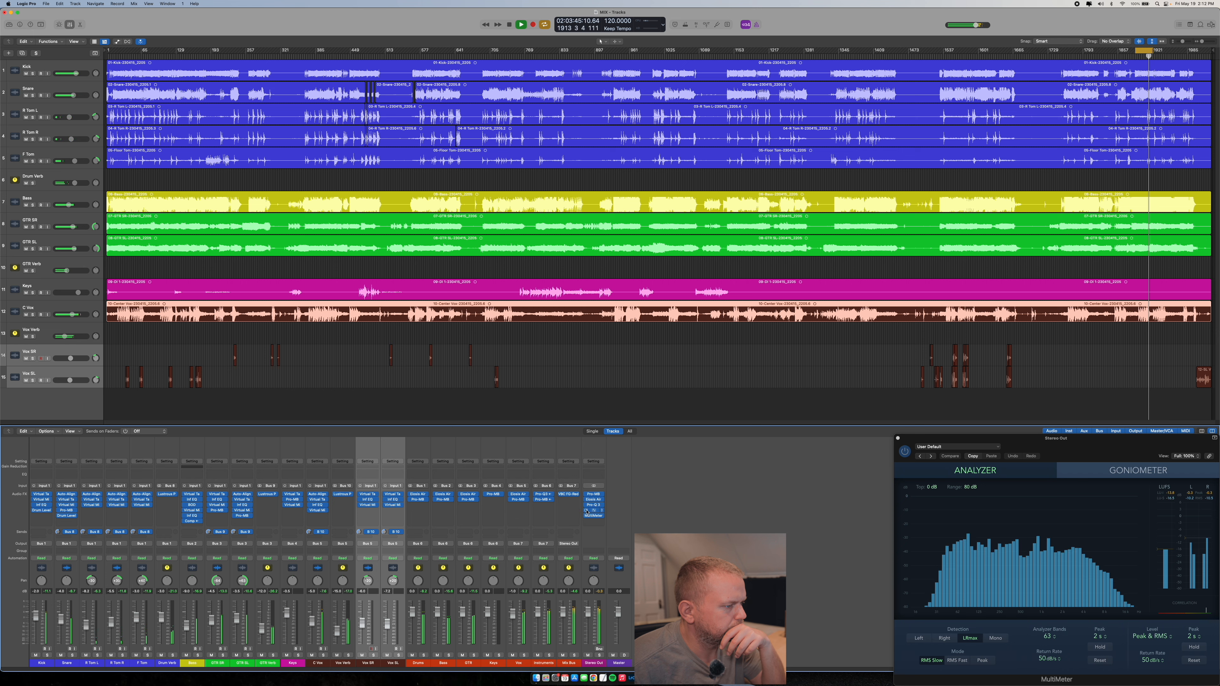
click(596, 511)
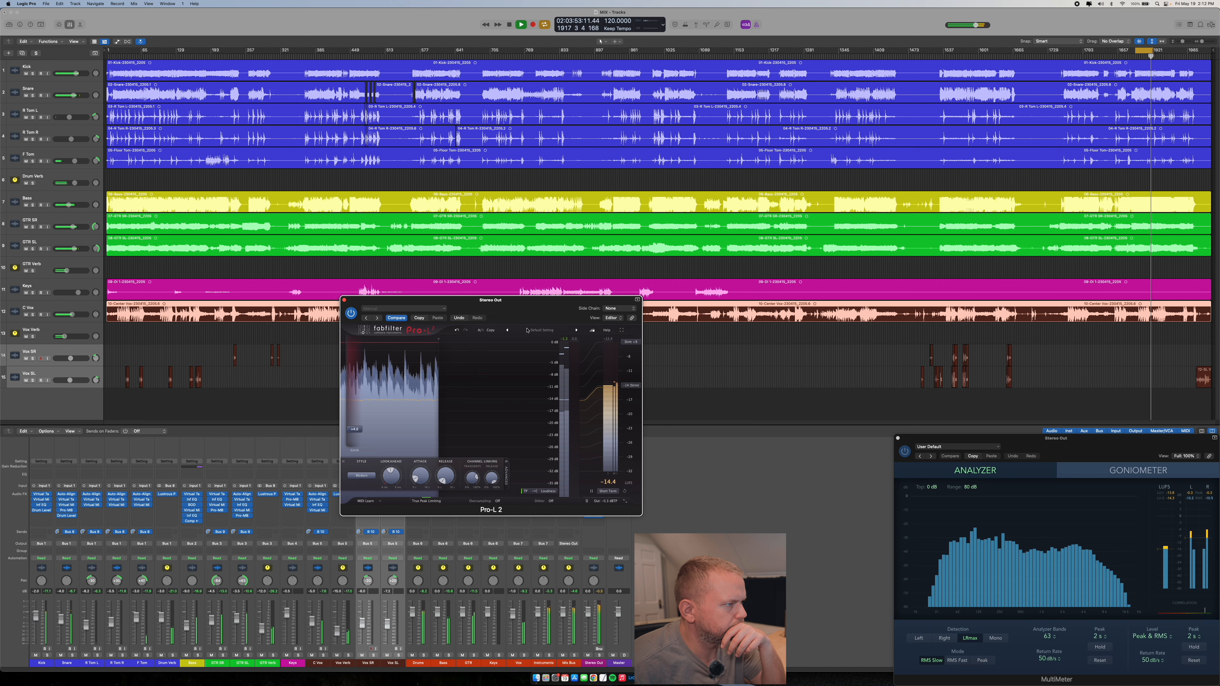
drag(530, 328, 533, 266)
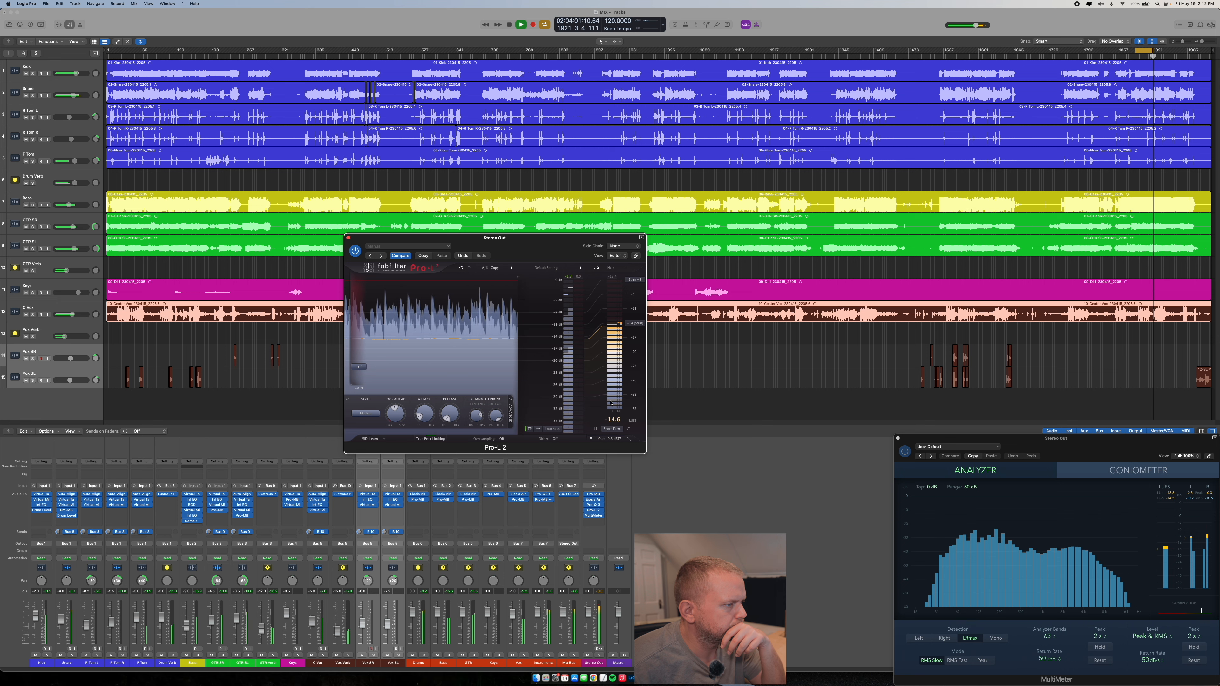
Try a lower output level in Pro-L 2, and repeatedly bypass and re-enable the limiter to compare the sound.
mouse_move(611, 420)
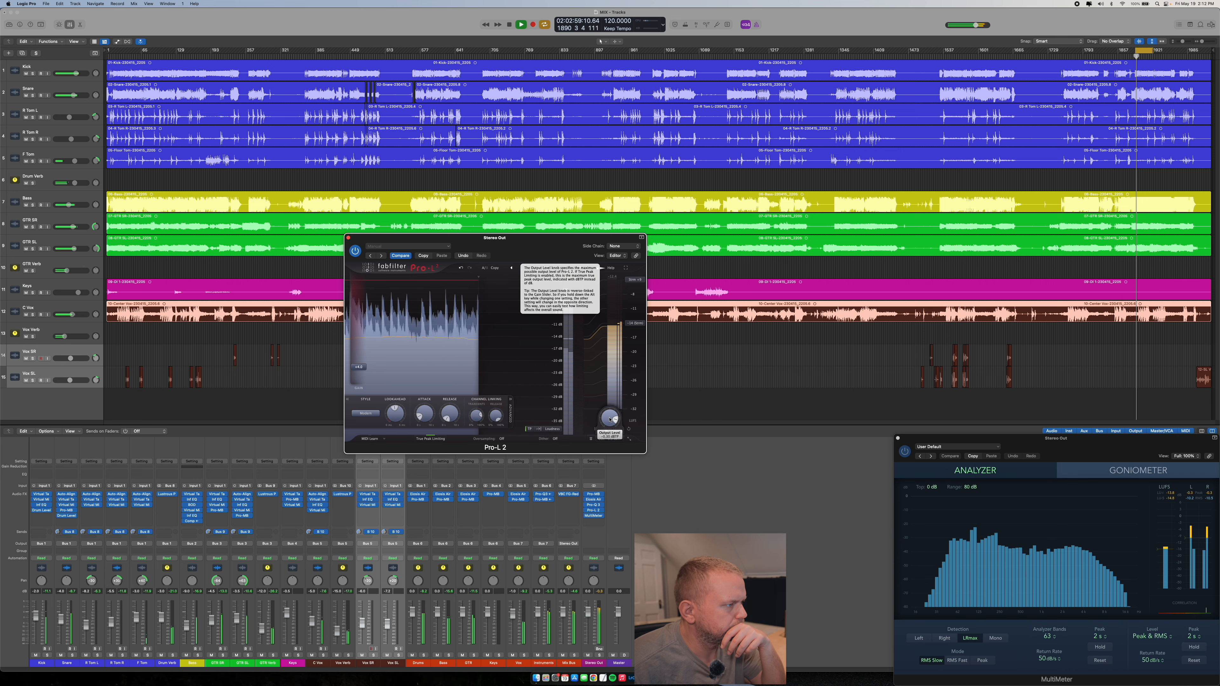
drag(609, 420, 612, 455)
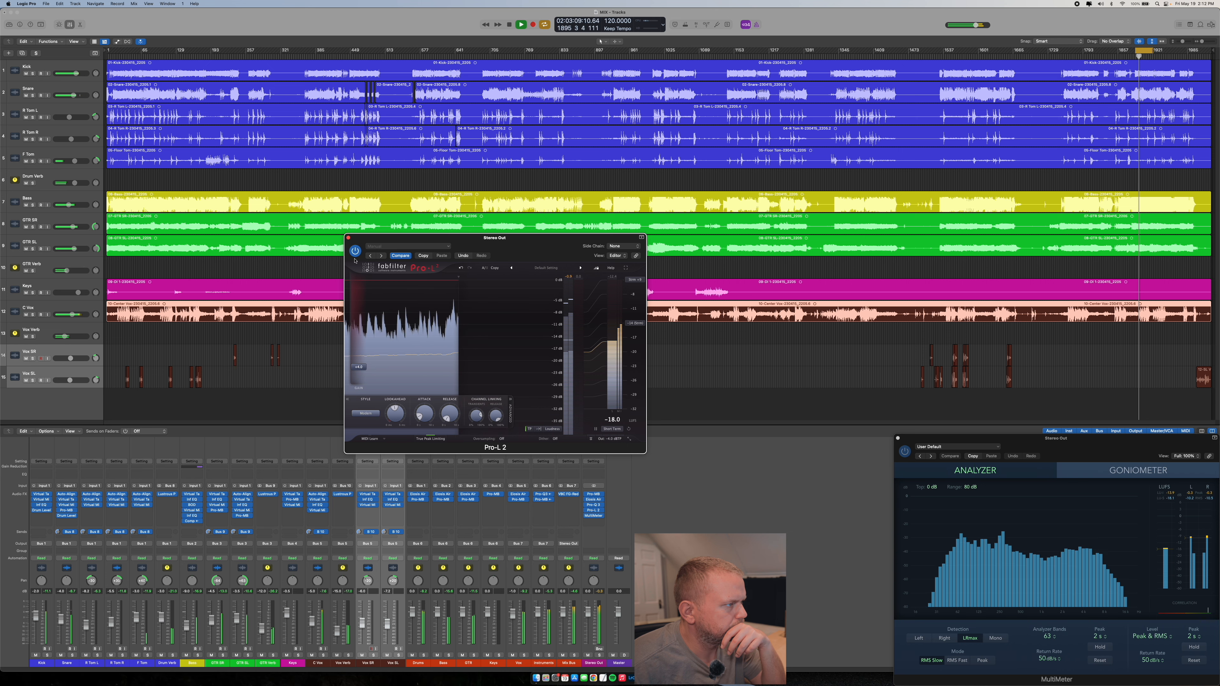
click(355, 250)
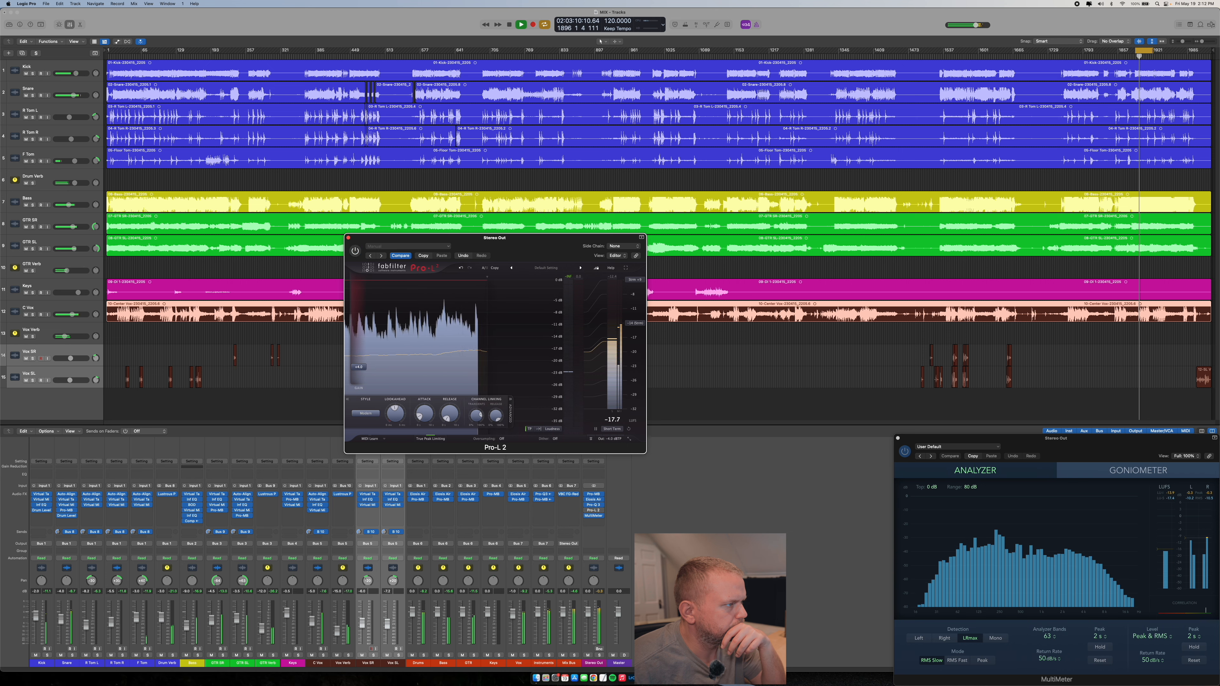
click(354, 250)
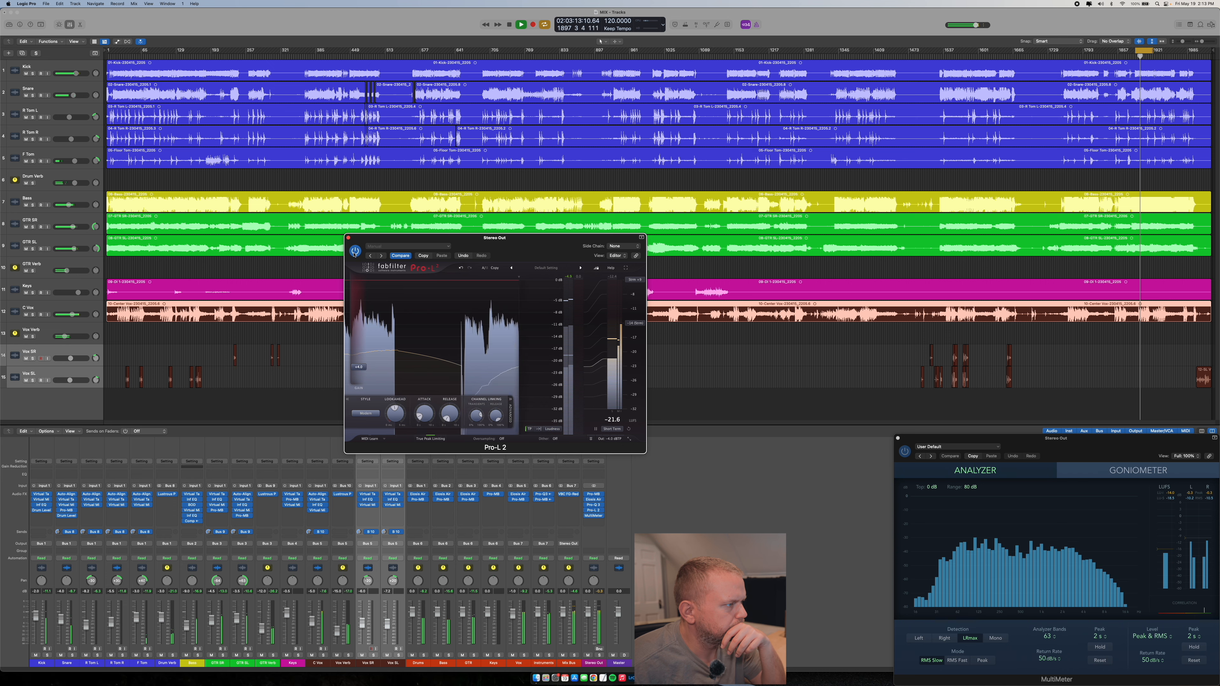
click(355, 253)
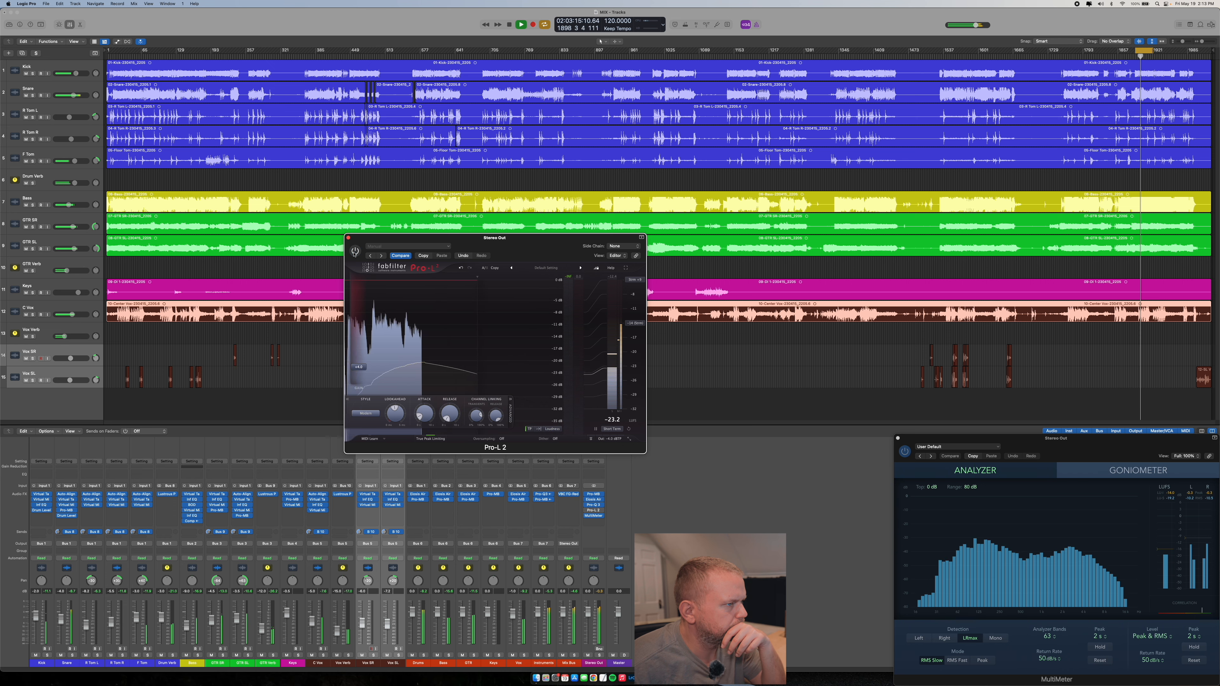
click(354, 251)
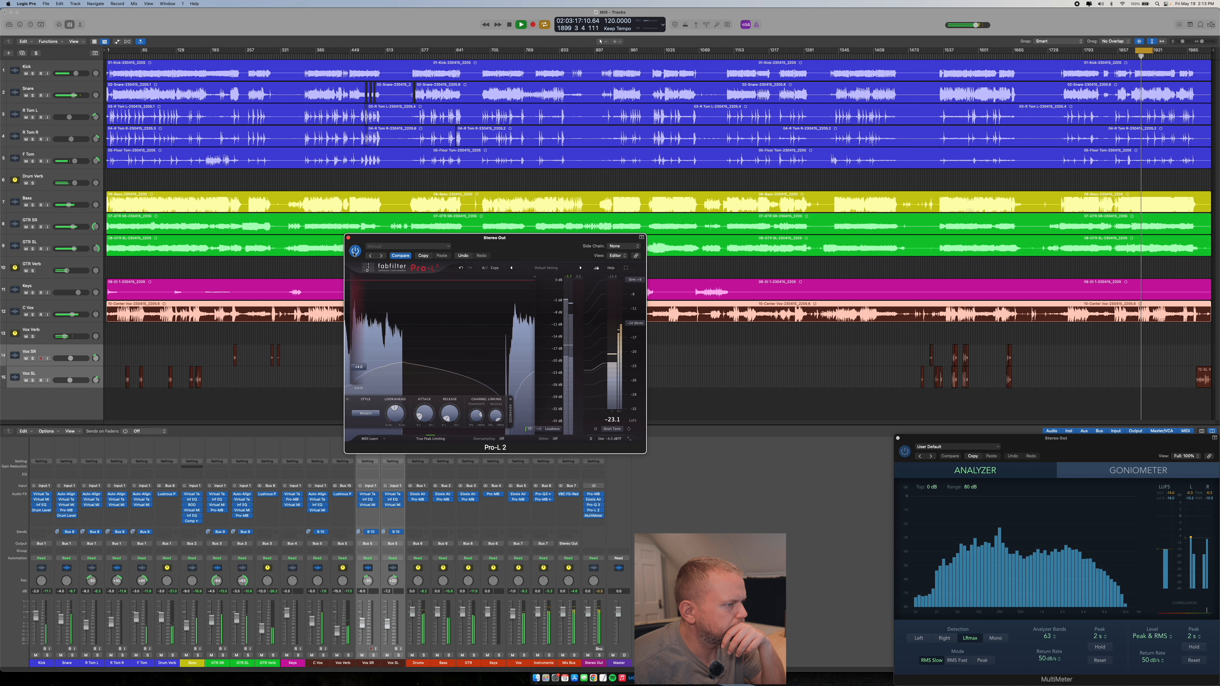
click(355, 251)
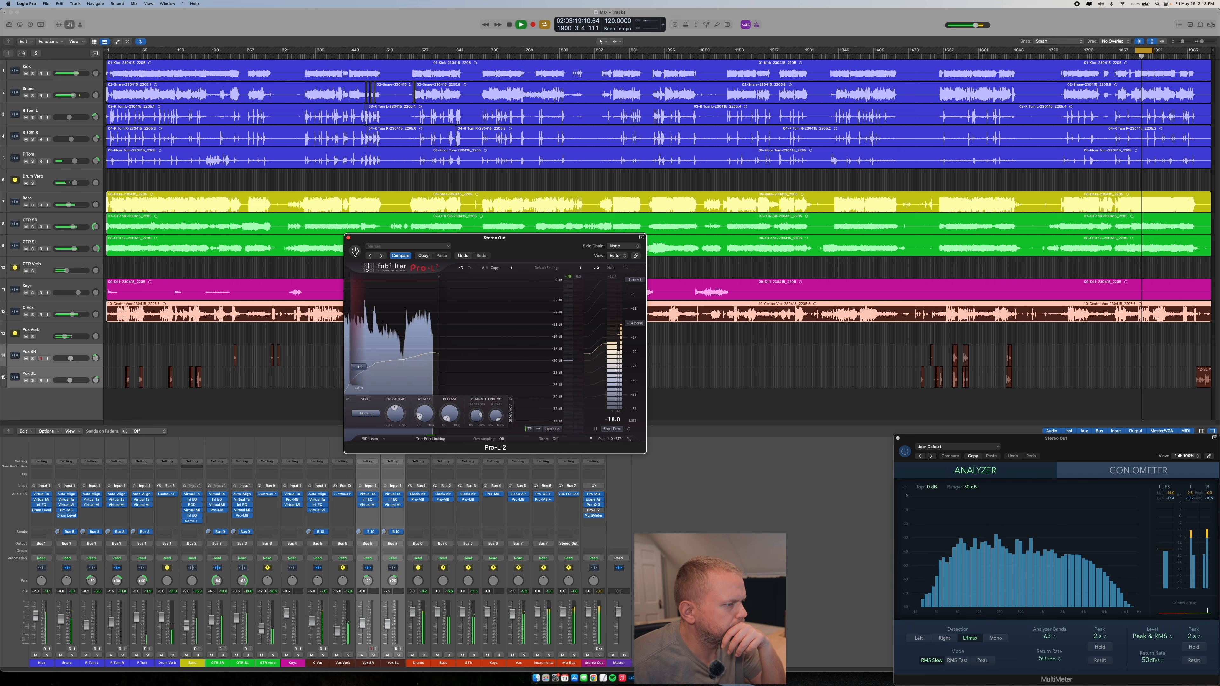
click(355, 252)
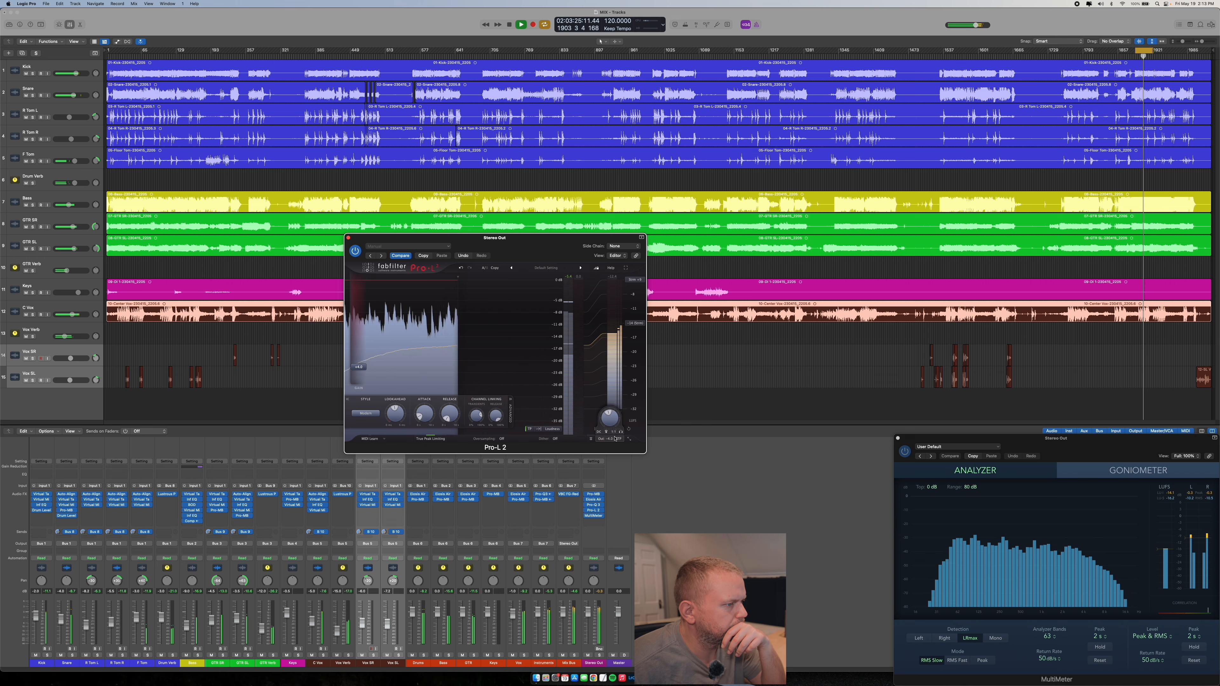
Set Pro-L 2's output level to -0.3 dBTP.
double_click(613, 438)
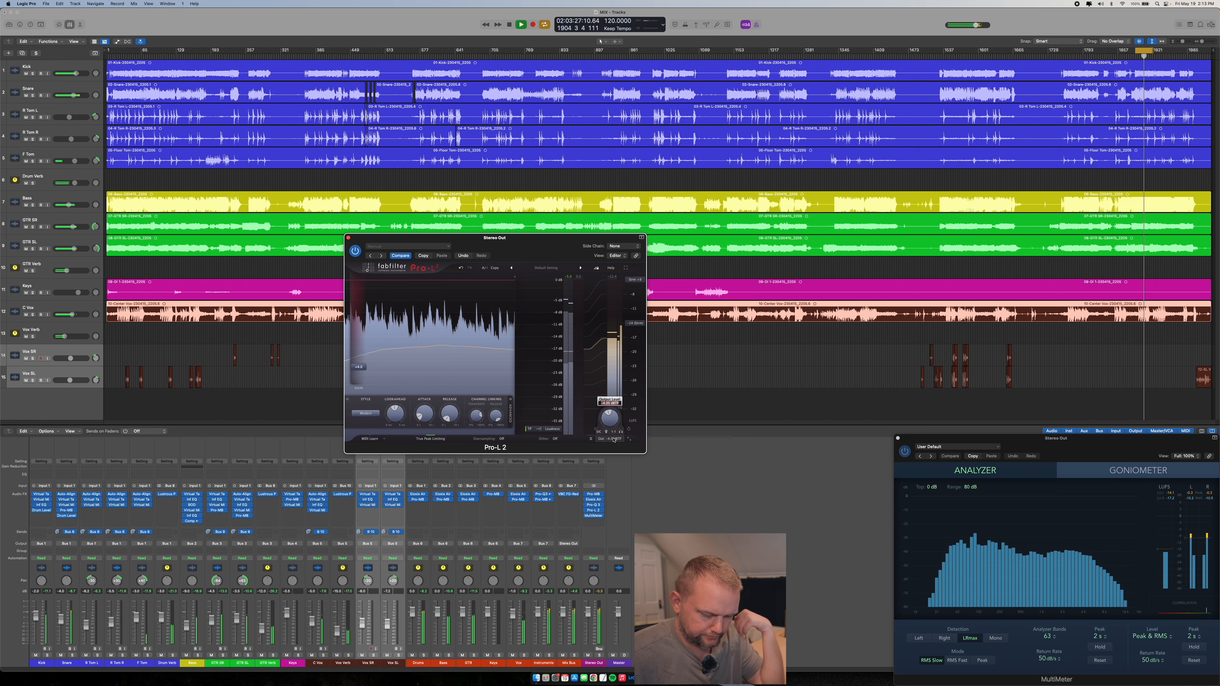
text(-.5)
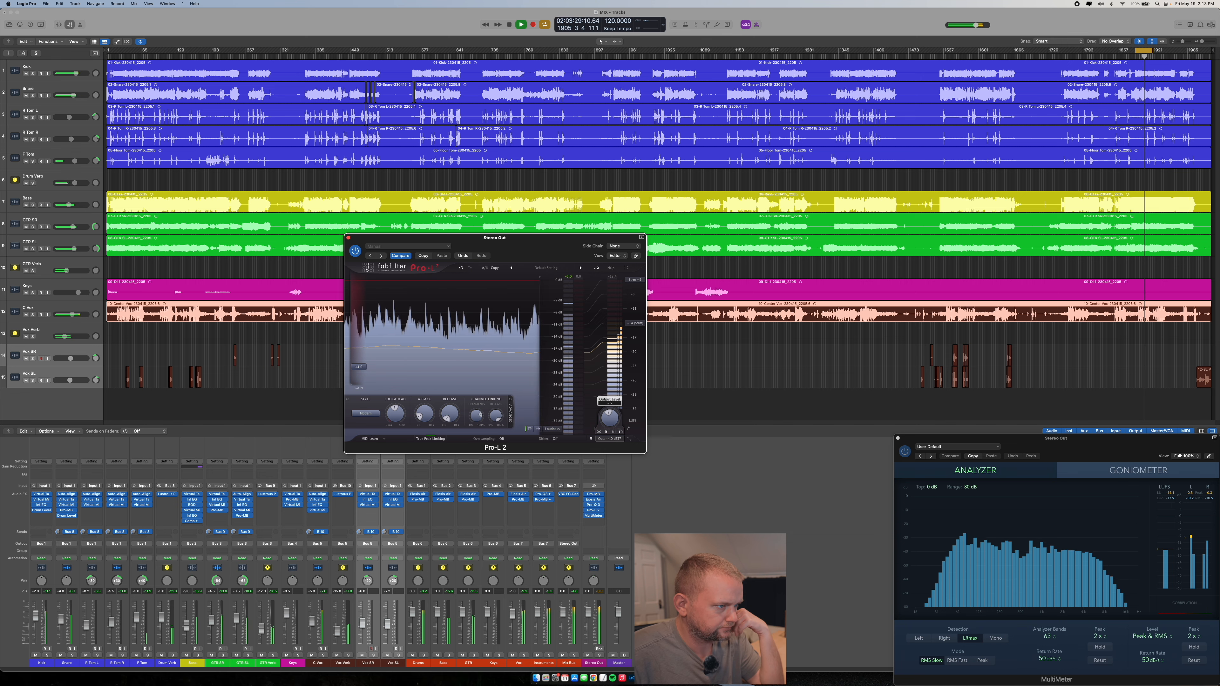
key(BackSpace)
text(3)
key(Return)
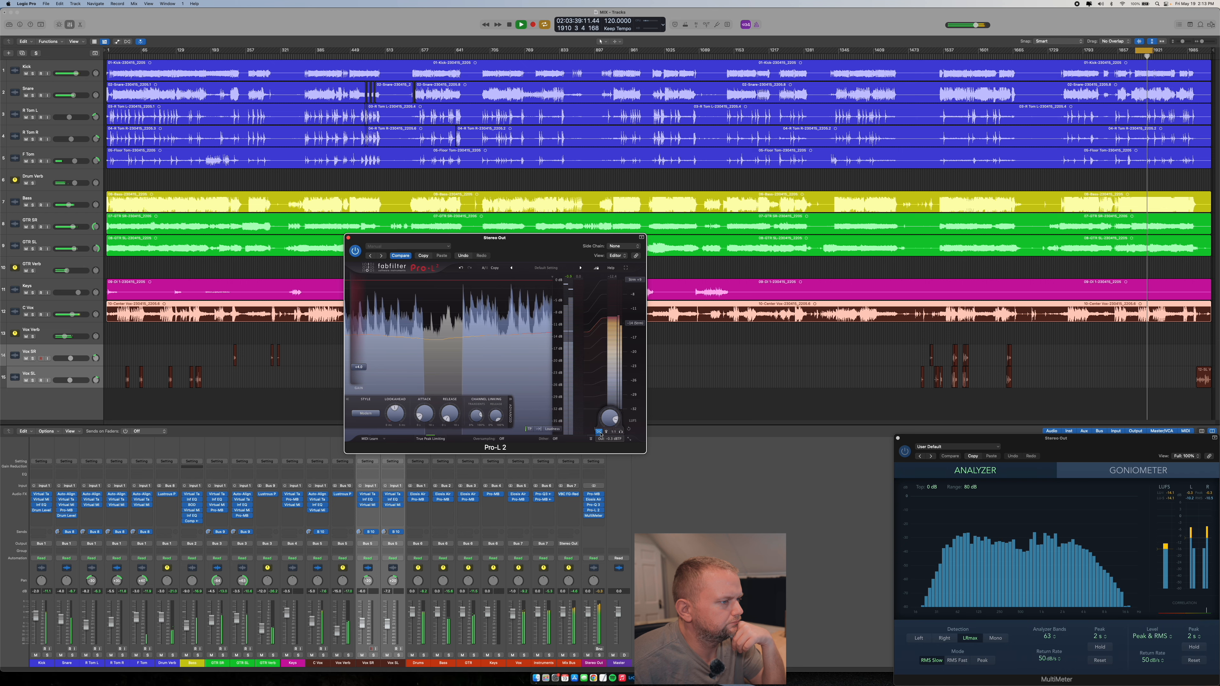
Compare the limited and bypassed mix at matched level using Pro-L 2's unity gain mode, and leave the mode off.
click(613, 432)
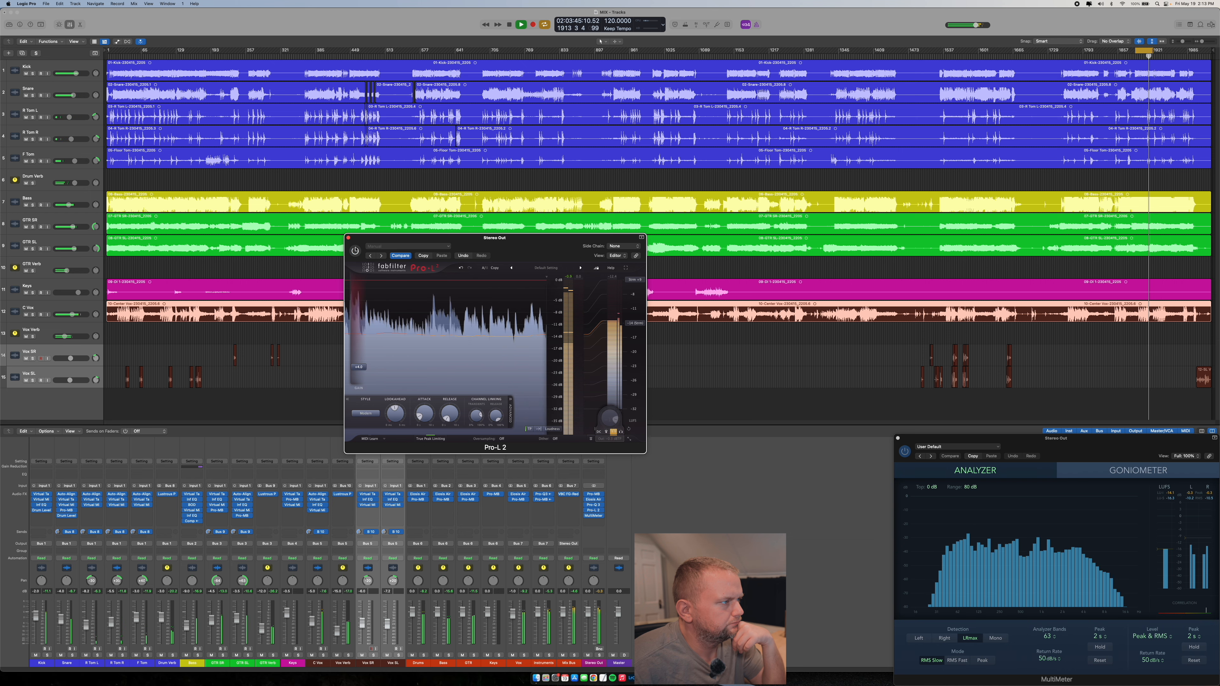
click(355, 250)
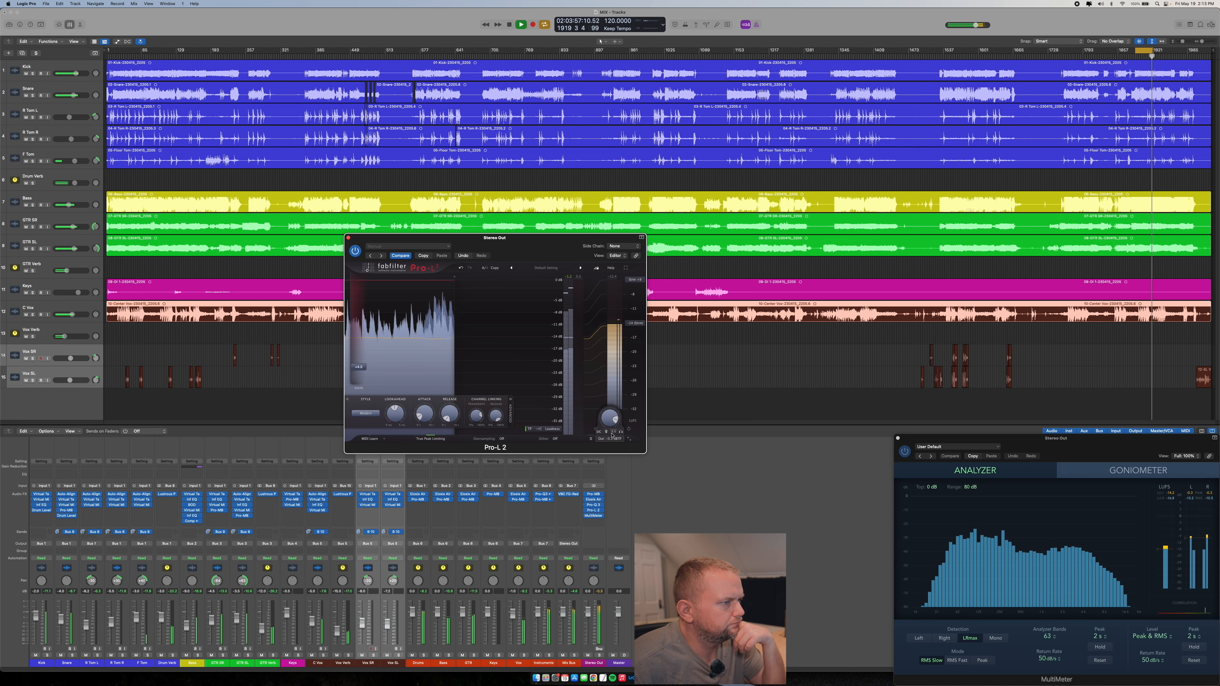
click(613, 432)
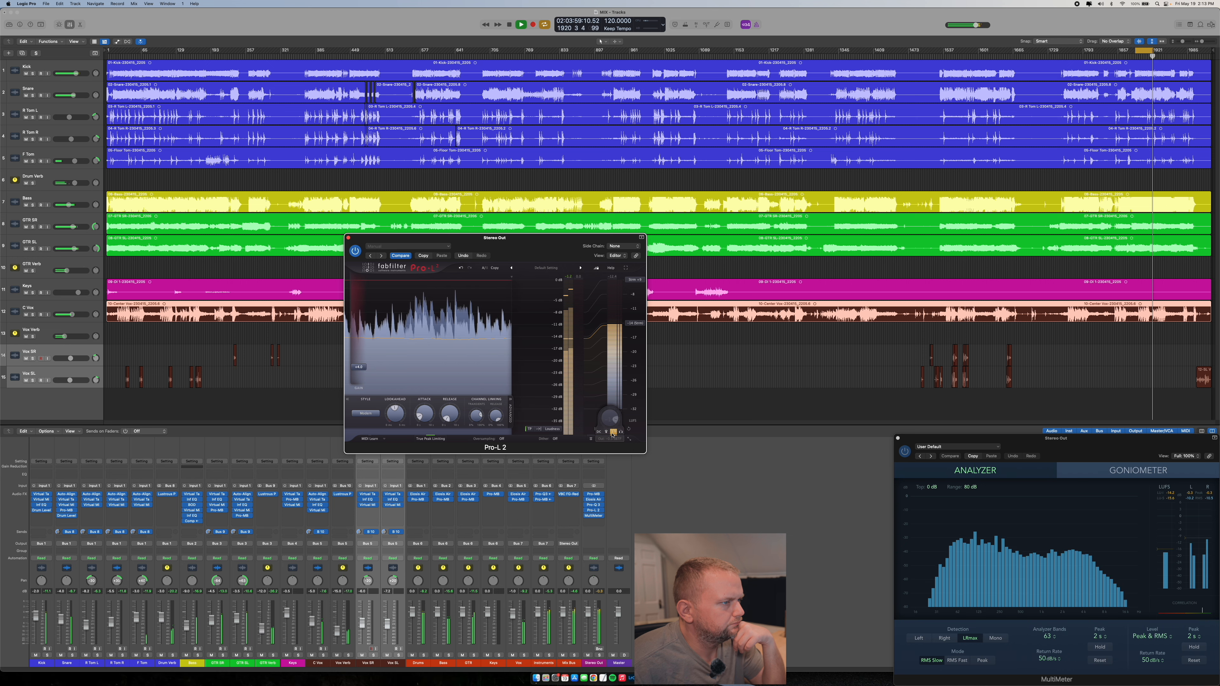
click(616, 432)
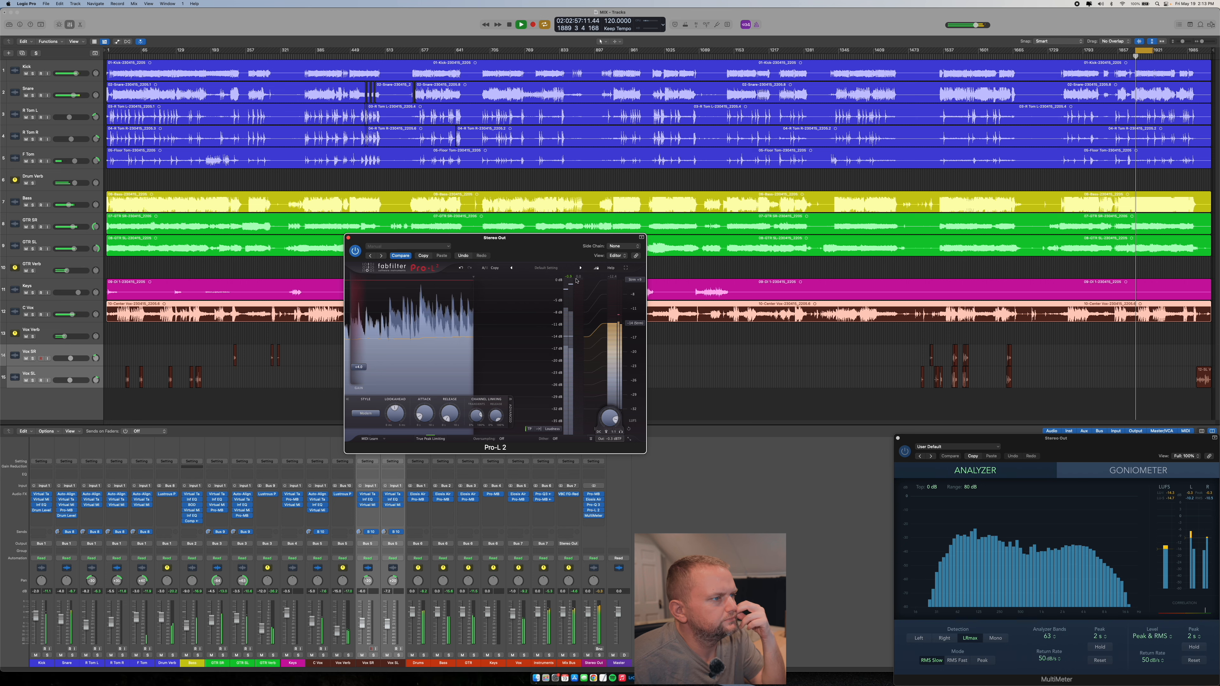
Try Pro-L 2's +18 and Relative loudness scale options, and restore the +9 Absolute scale.
click(636, 279)
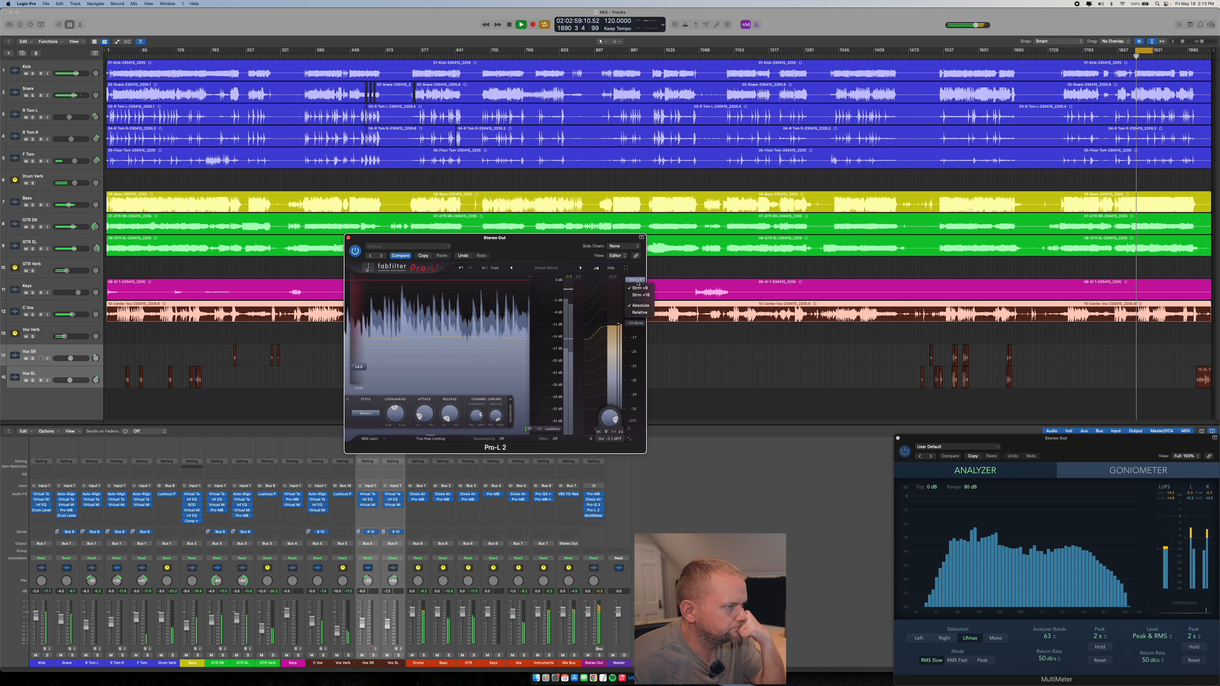
click(639, 294)
click(637, 280)
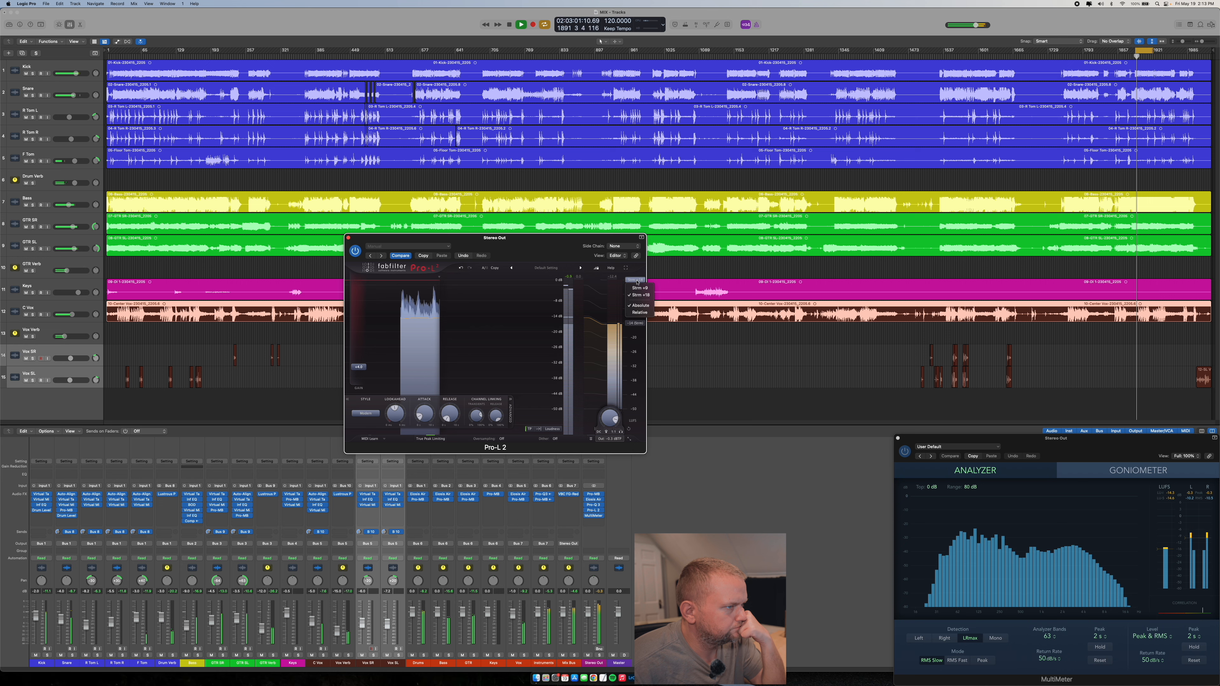
click(637, 289)
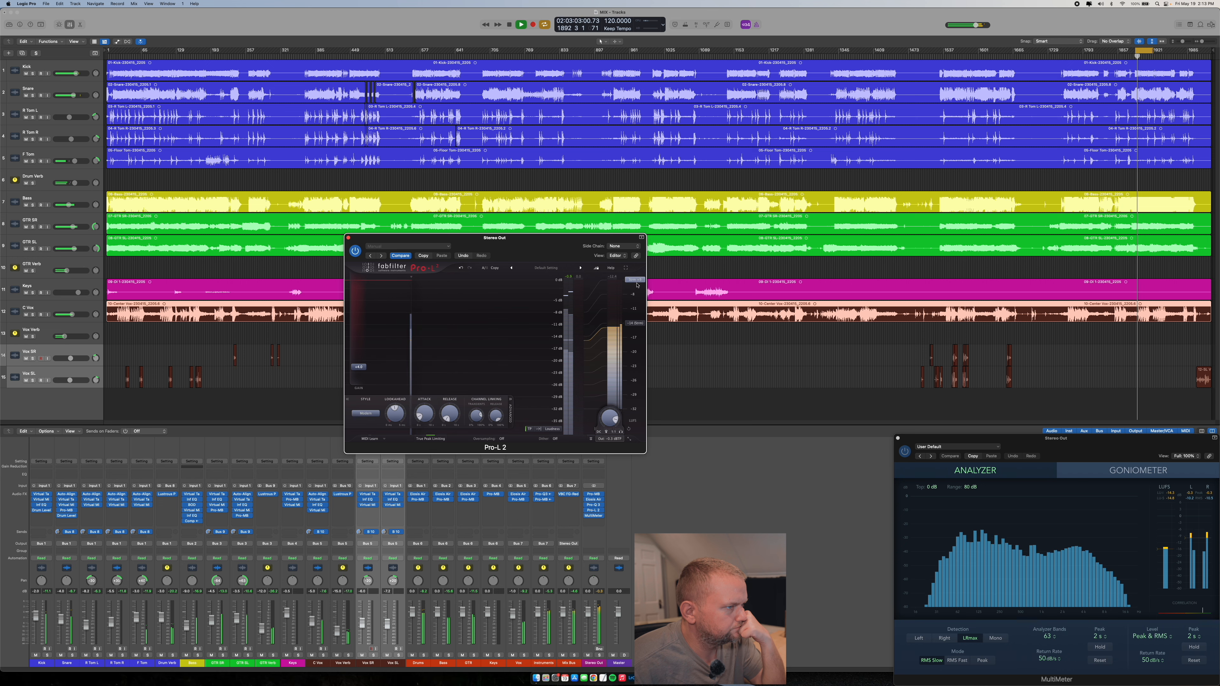
click(636, 279)
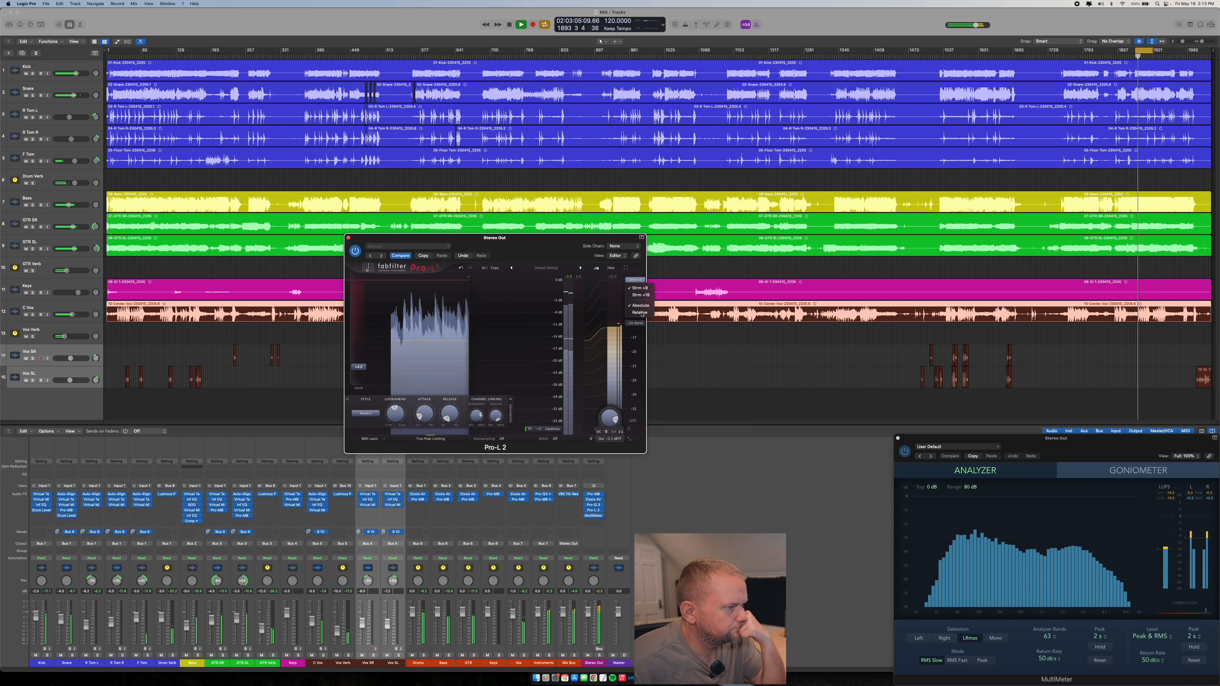
click(640, 312)
click(636, 280)
click(640, 306)
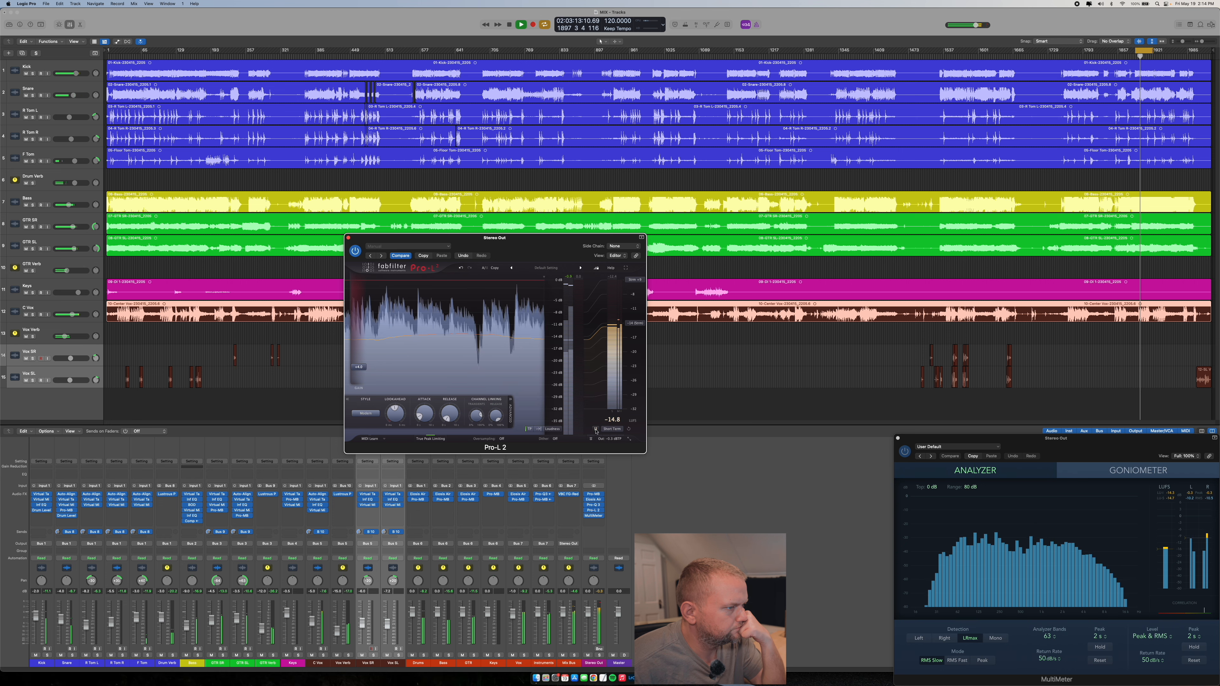
Reset Pro-L 2's loudness measurement and check its interface size options, keeping Medium.
click(595, 430)
click(629, 430)
click(630, 440)
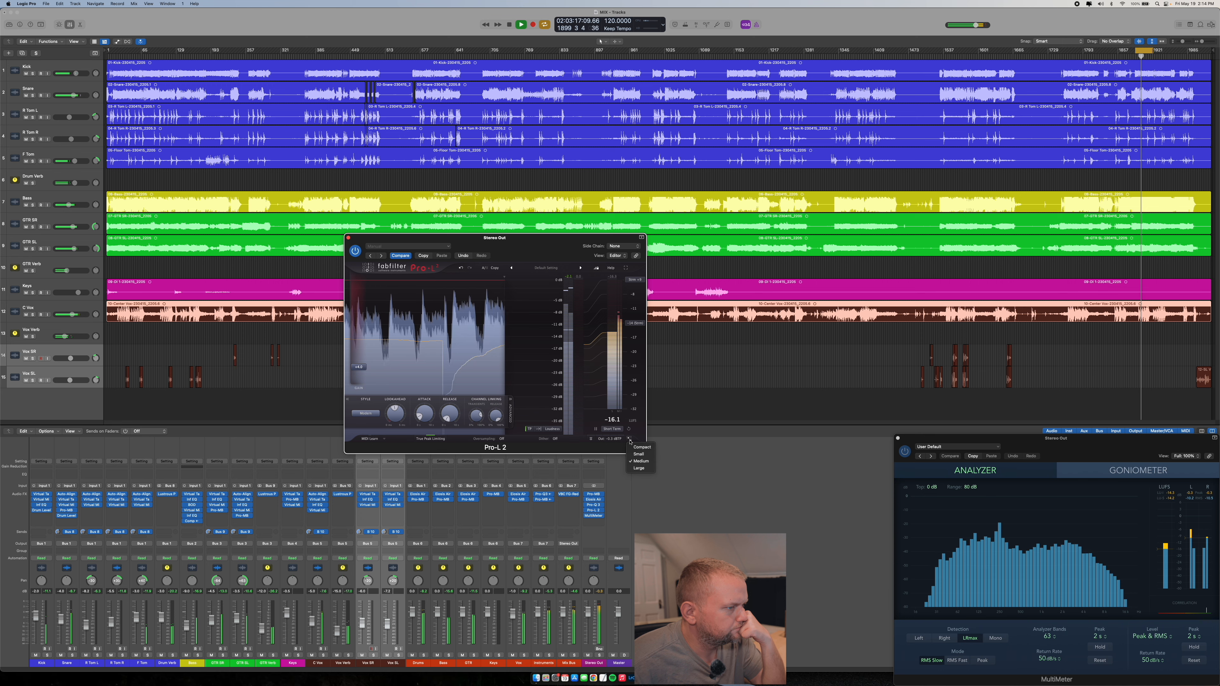
click(530, 384)
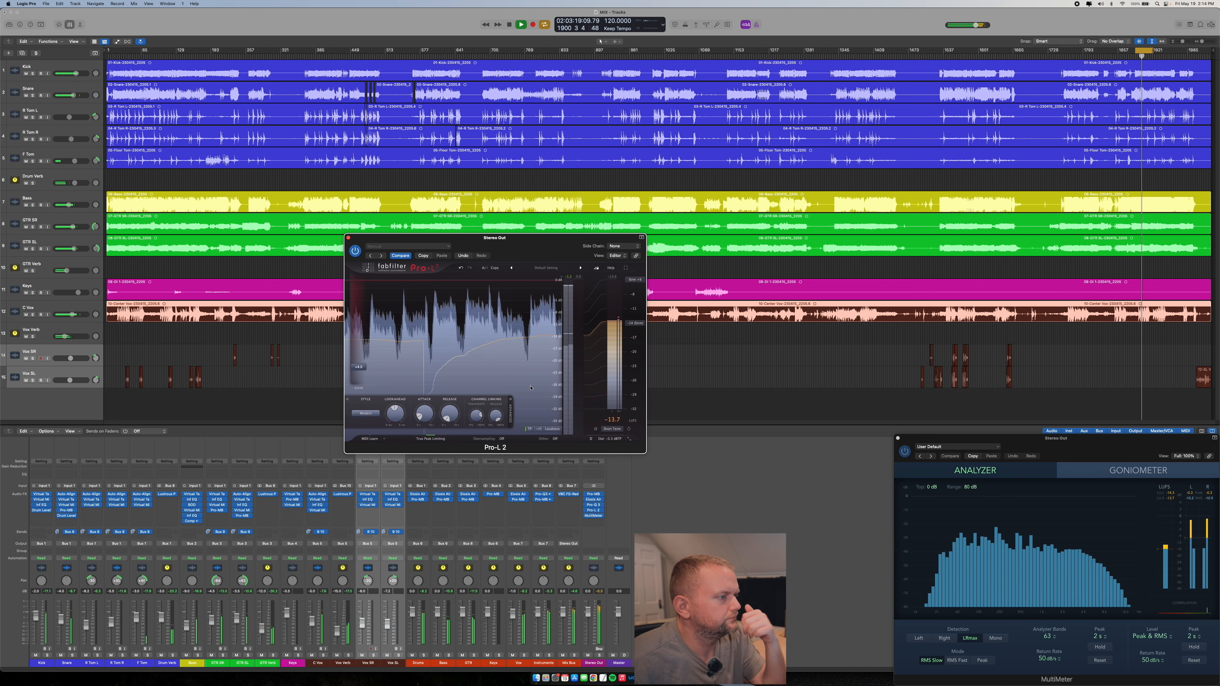
Move the Pro-L 2 window aside and jump playback to an early section of the timeline around bar 62.
drag(515, 246, 559, 235)
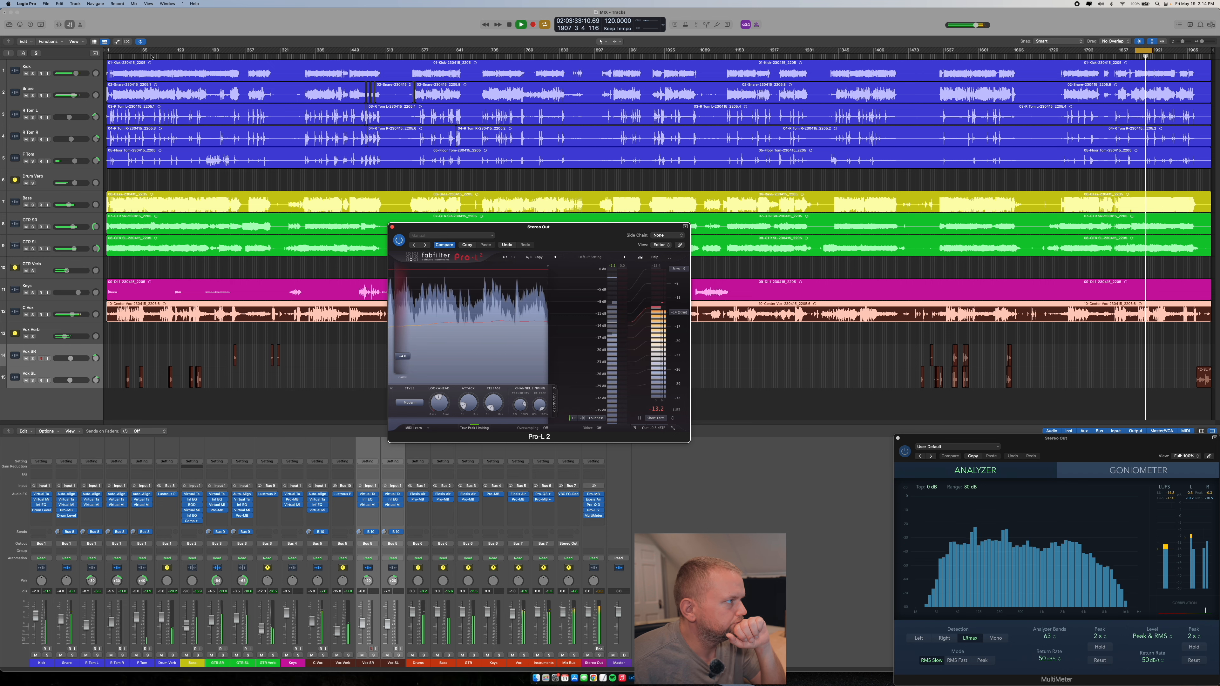
click(139, 56)
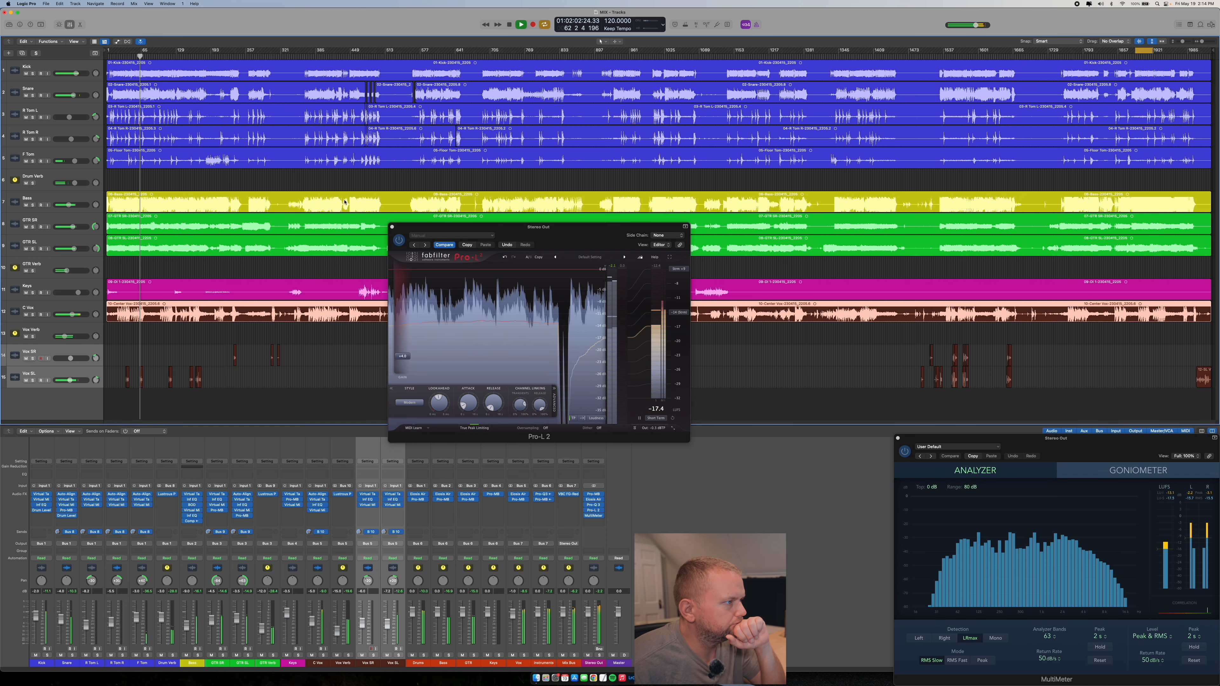
Close the Pro-L 2 window and switch to Adobe Audition to check the ongoing recording.
click(392, 227)
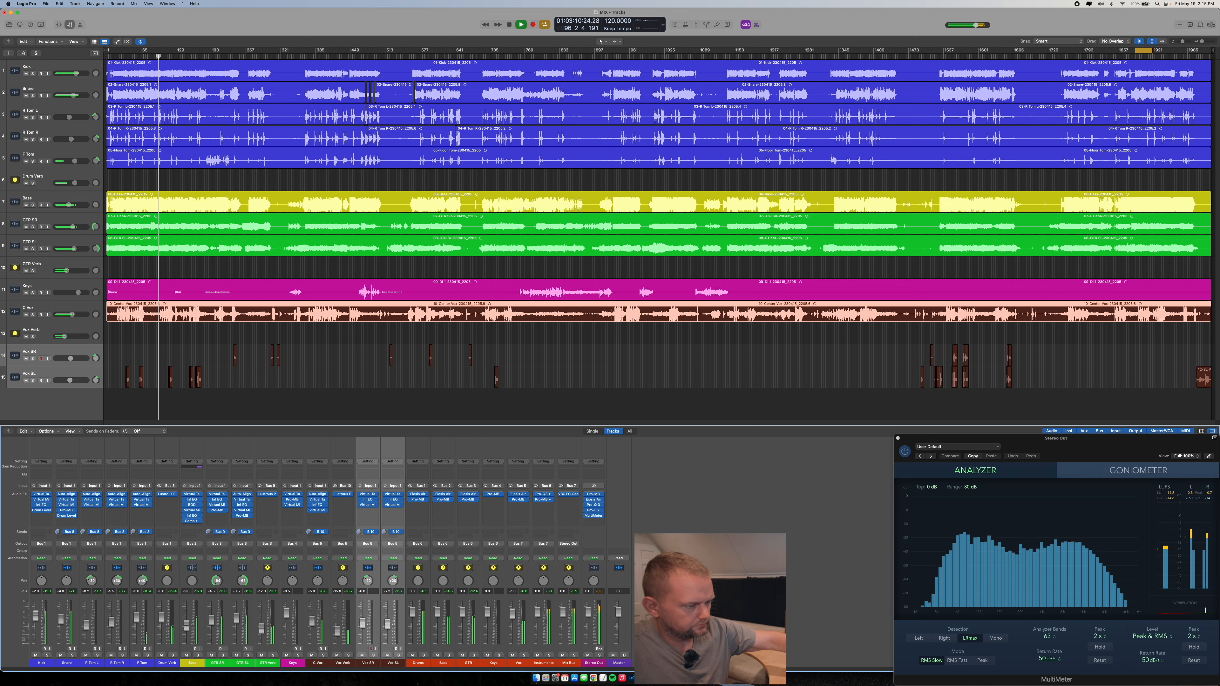
click(641, 678)
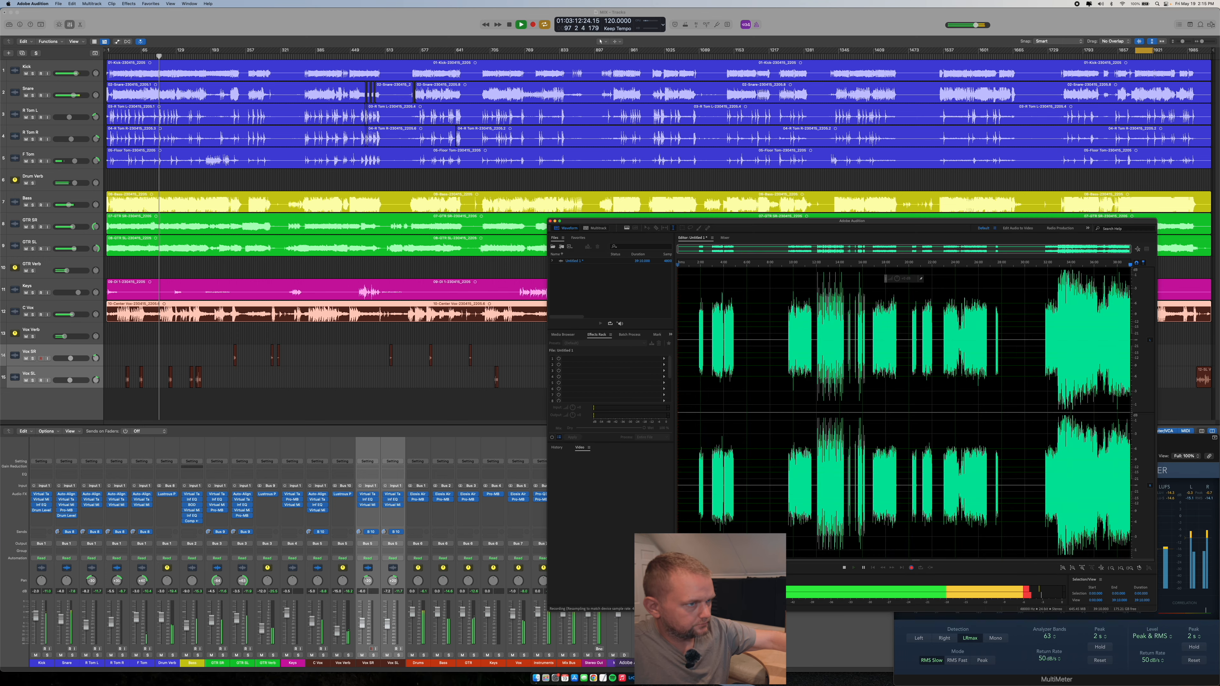
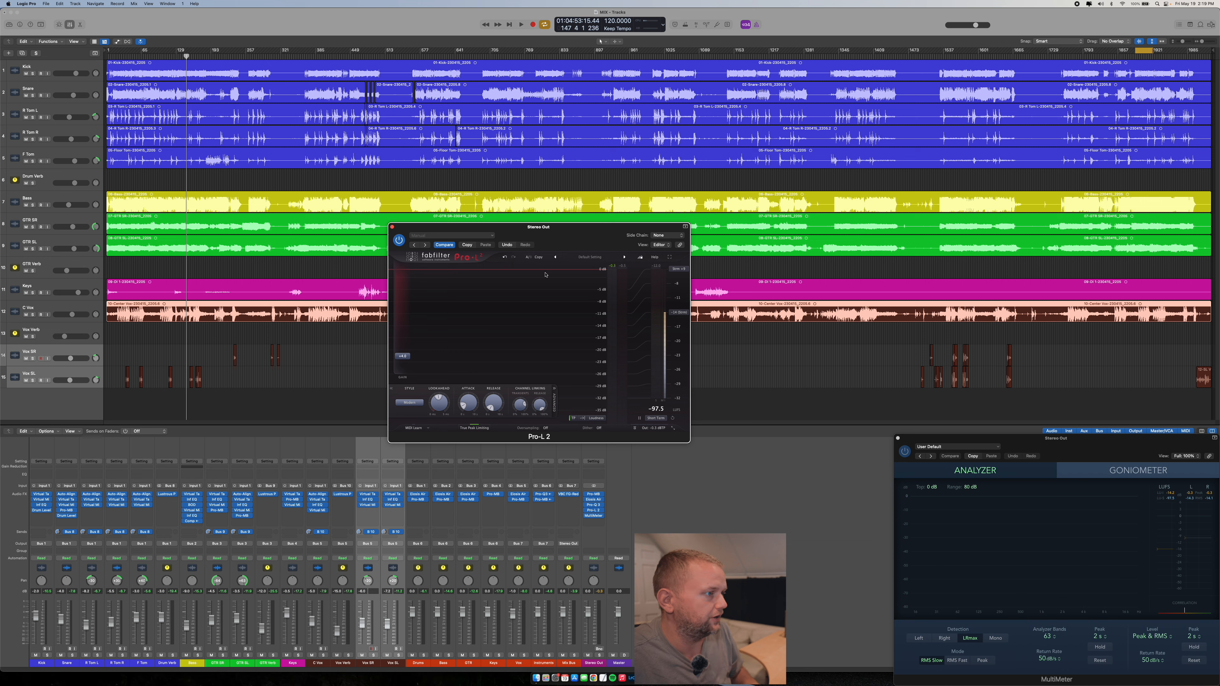
Play the cycled section around bar 1890 and raise Pro-L 2's gain, fine-tuning it while the loop runs.
key(space)
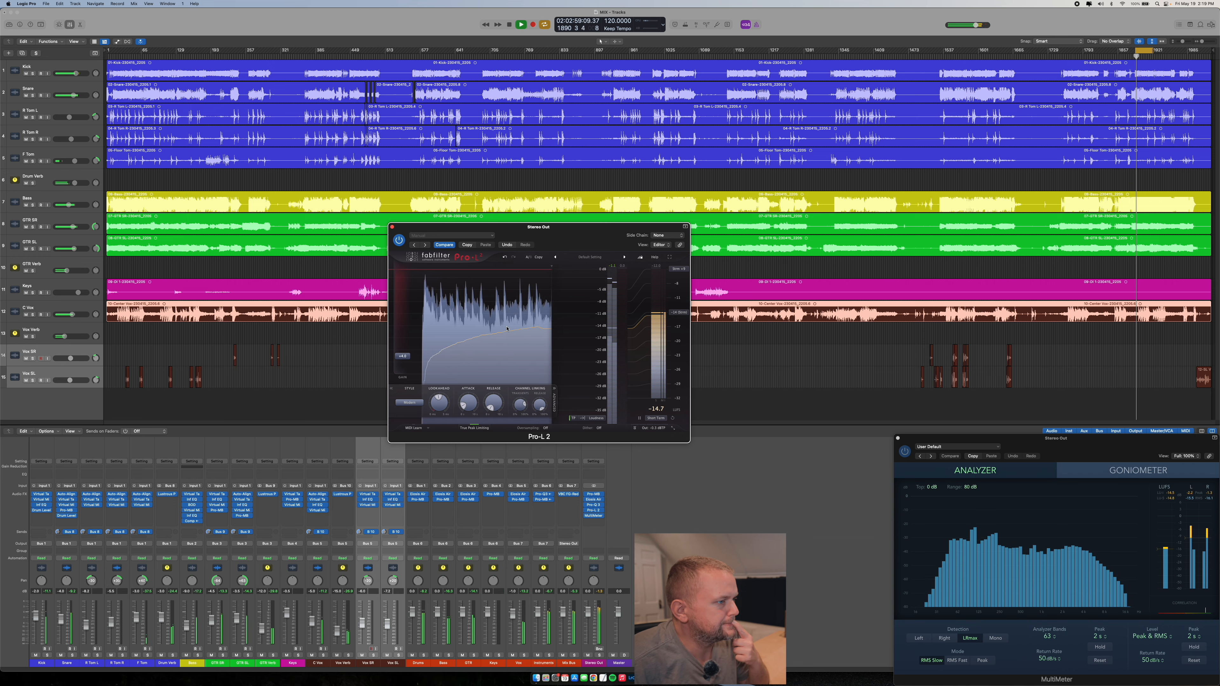
mouse_move(401, 358)
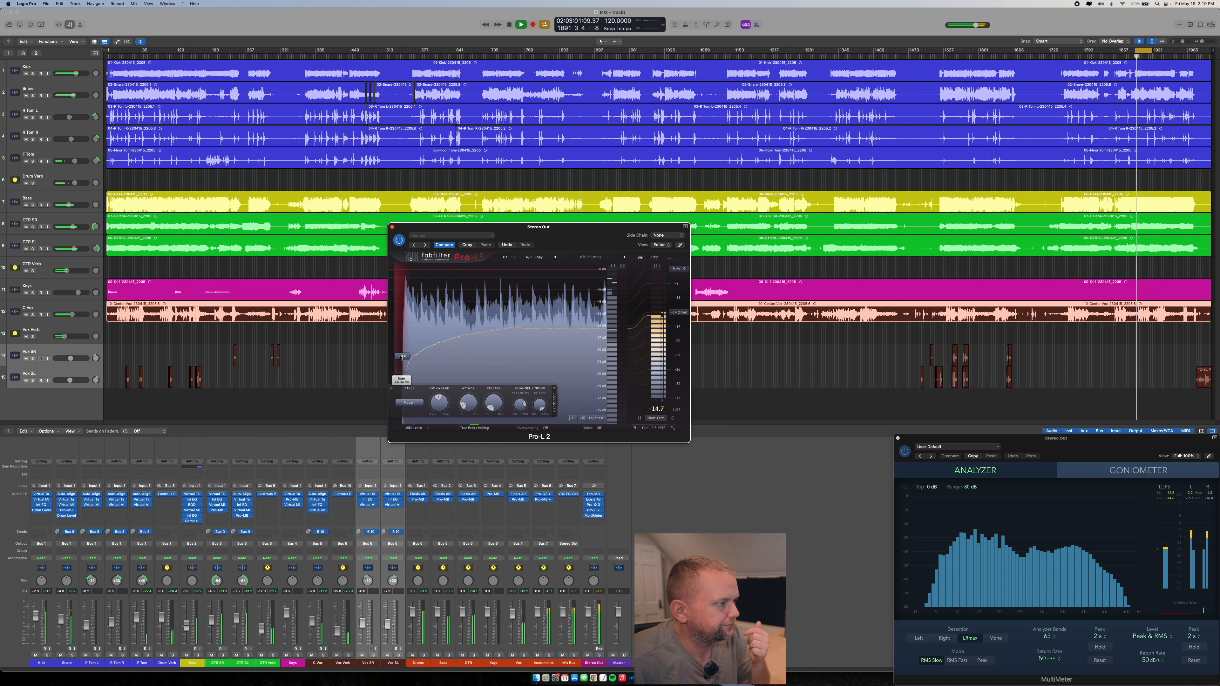
drag(401, 356, 408, 349)
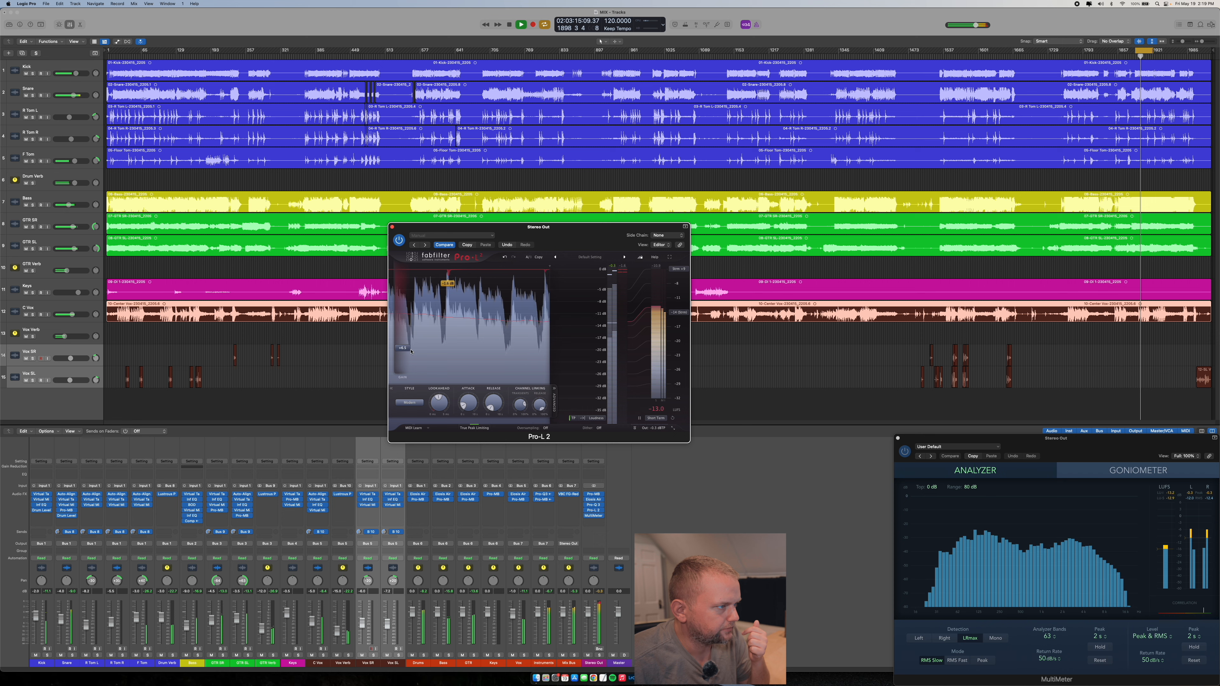
drag(409, 352, 409, 354)
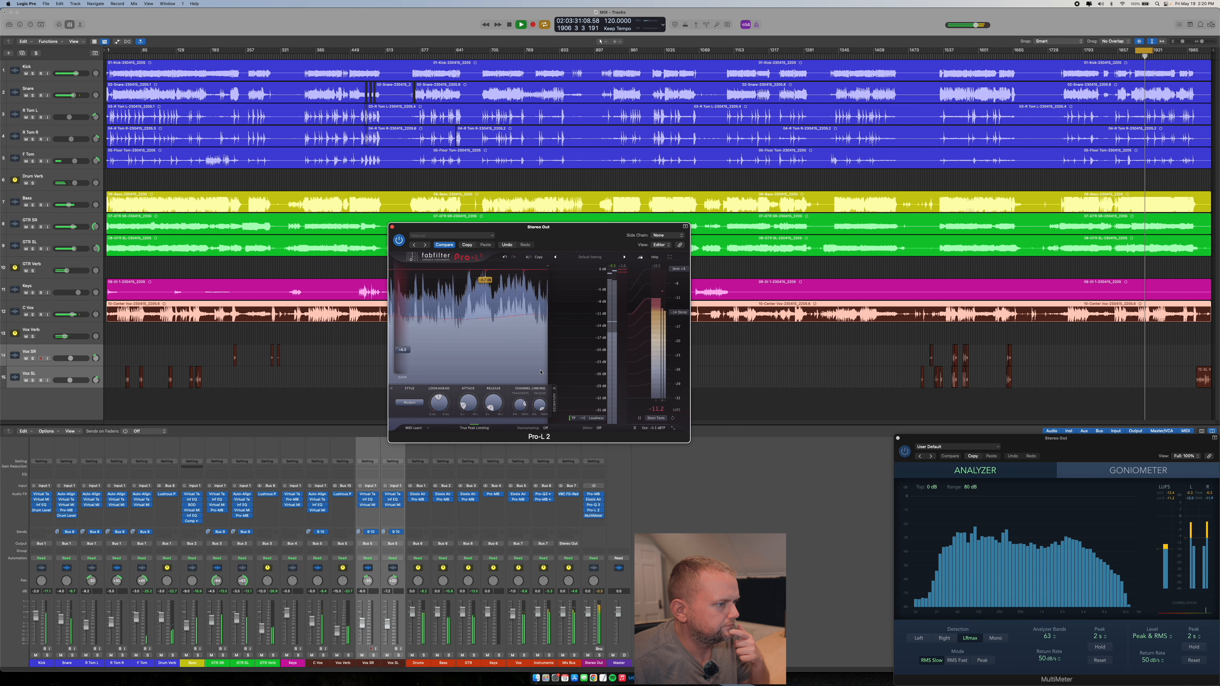
Compare the louder limiting at matched level using unity gain, bypass and the A/B states, and leave unity gain off.
mouse_move(657, 425)
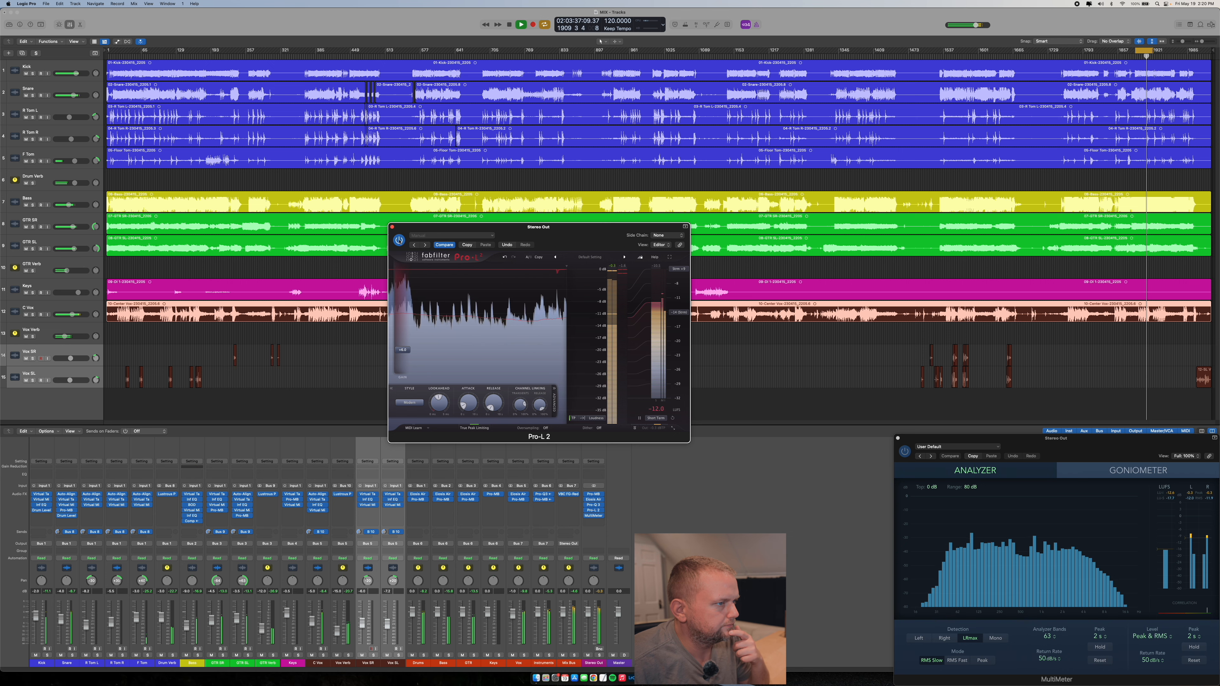
click(399, 240)
click(399, 240)
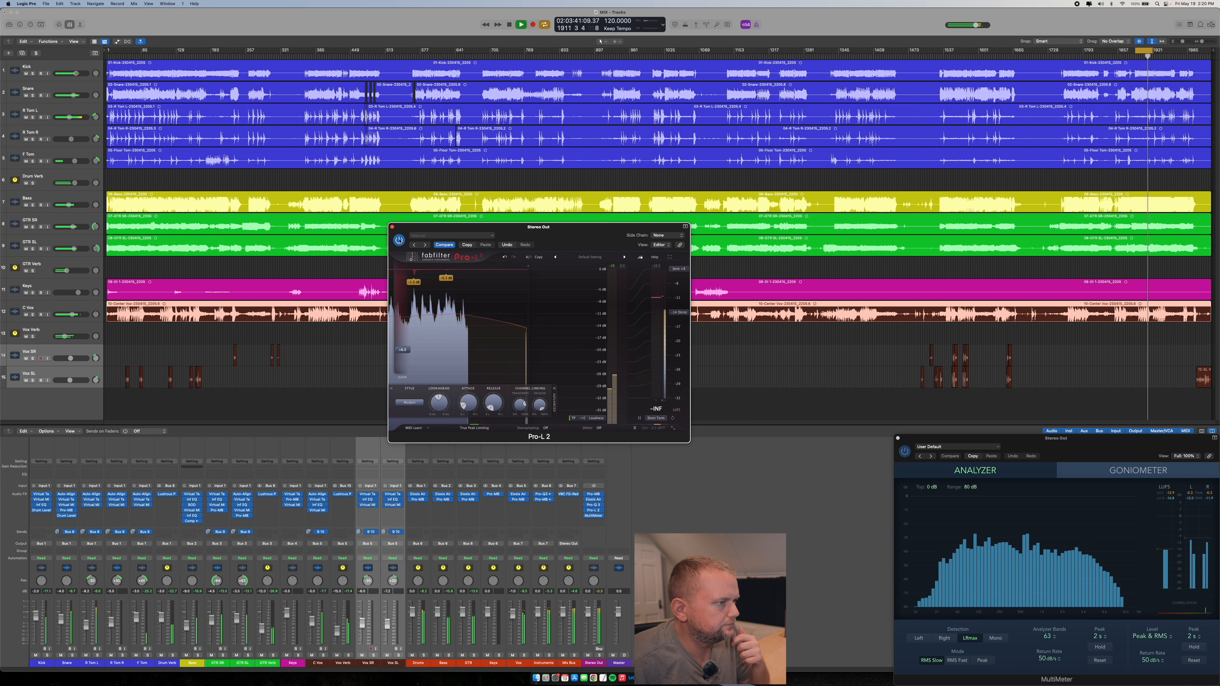
click(531, 258)
click(531, 258)
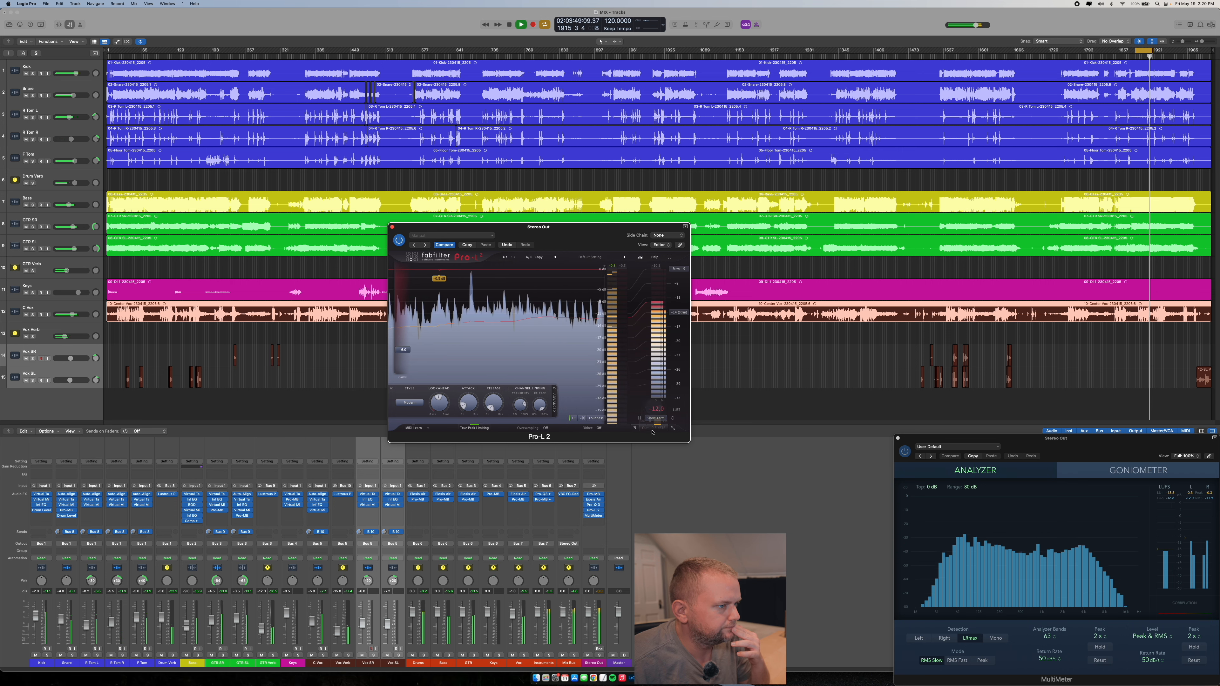
click(659, 422)
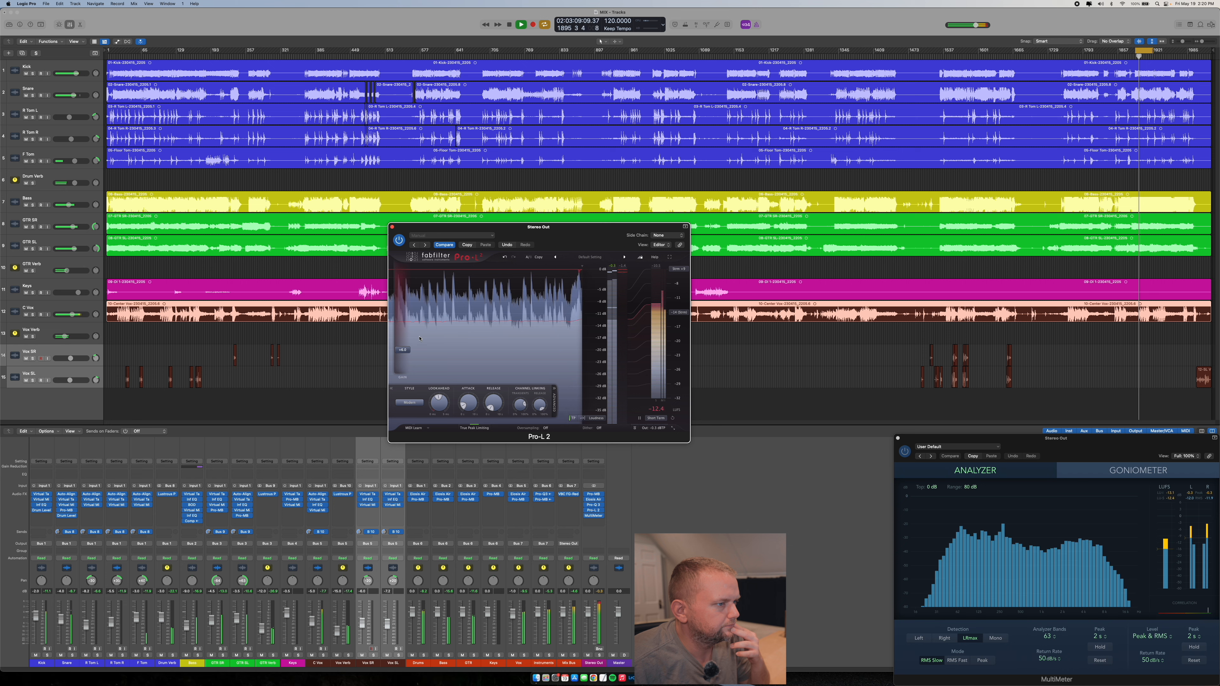
Turn off cycle playback and audition the limiter on the songs around bars 1375 and 478.
mouse_move(408, 350)
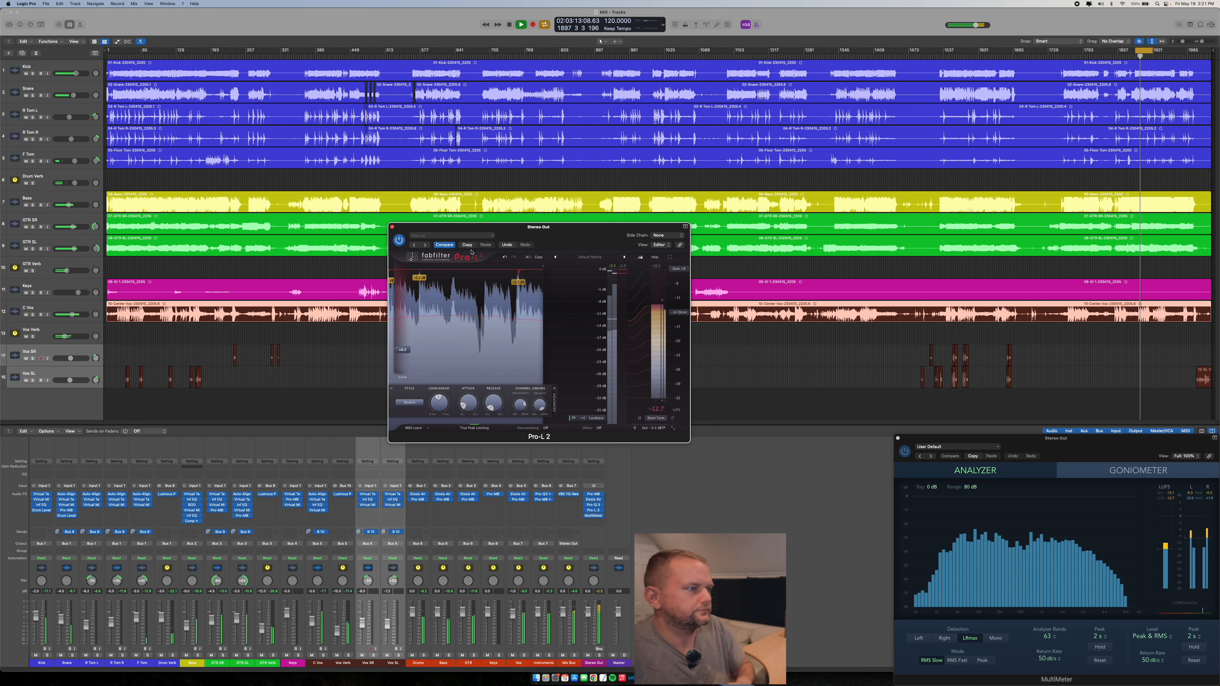
click(855, 56)
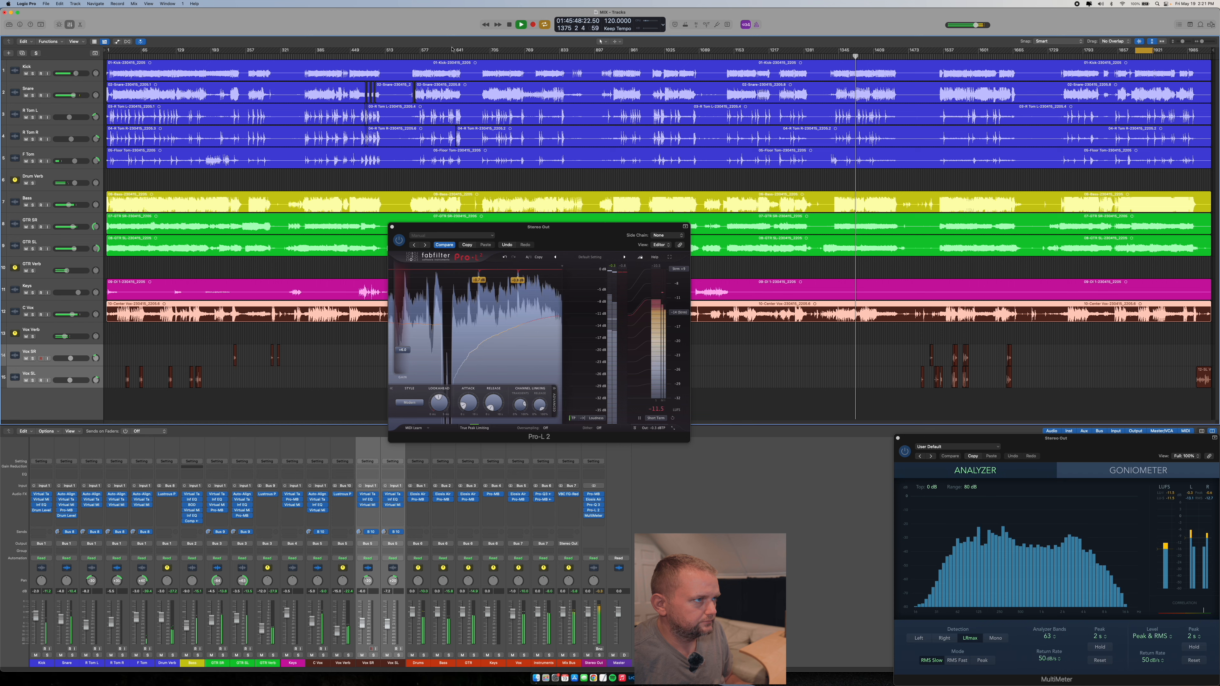
click(545, 25)
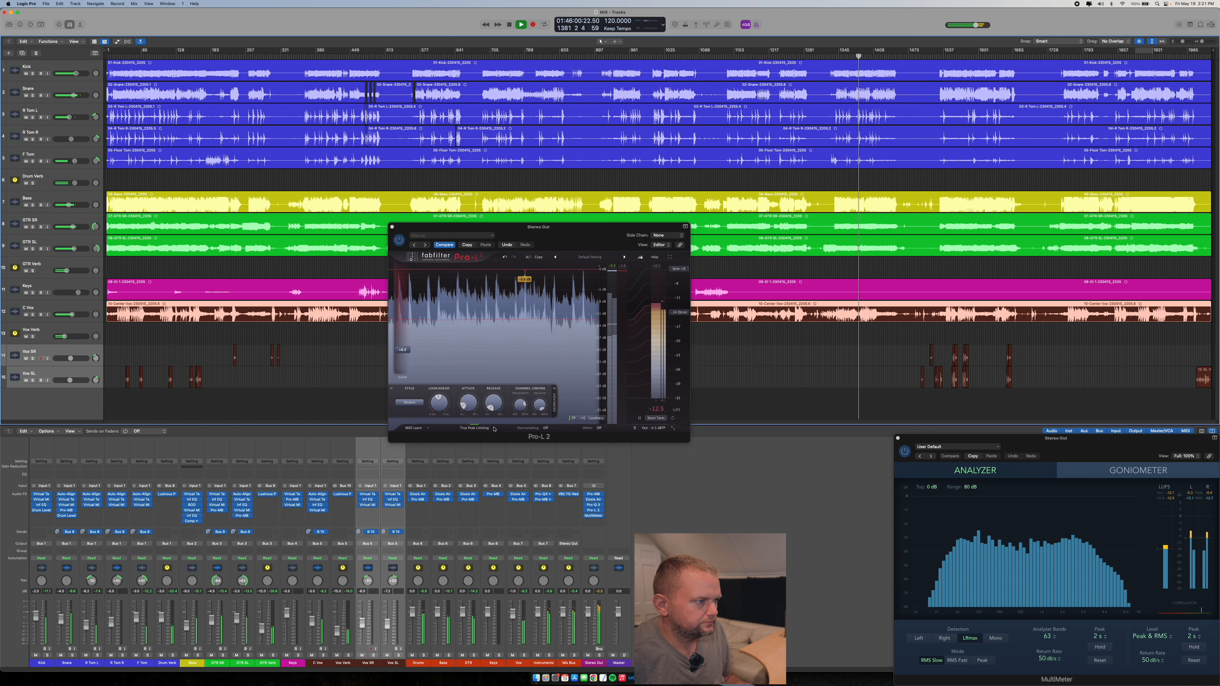
mouse_move(465, 405)
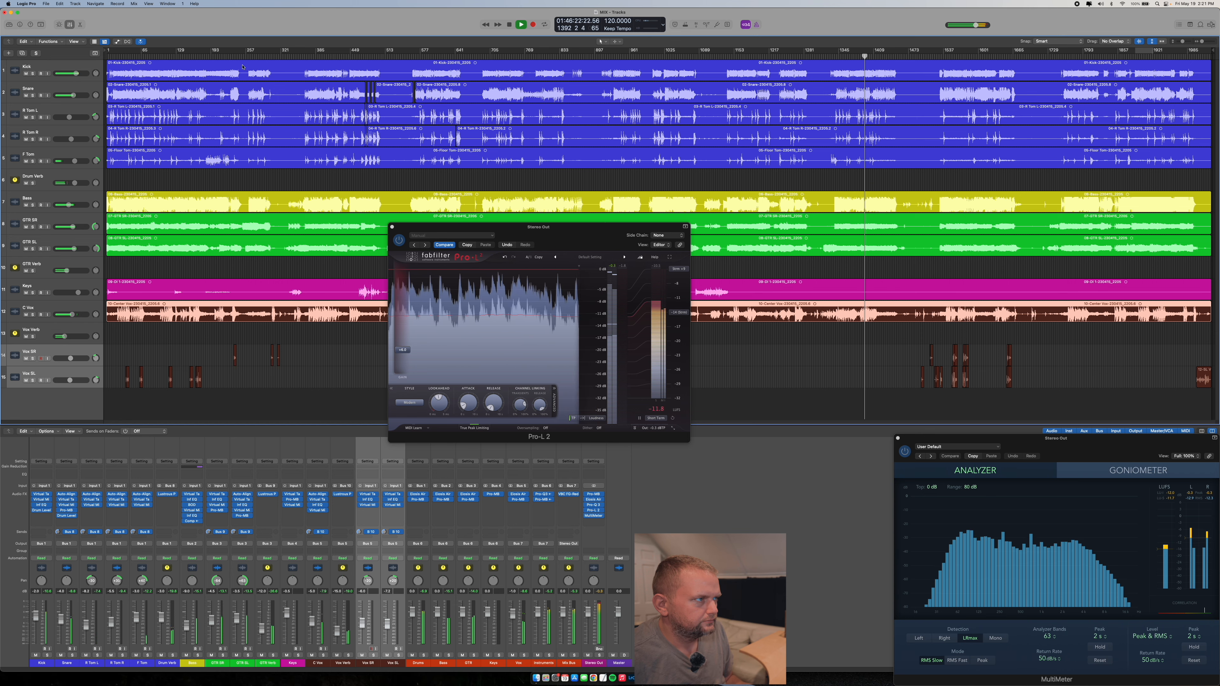
click(360, 57)
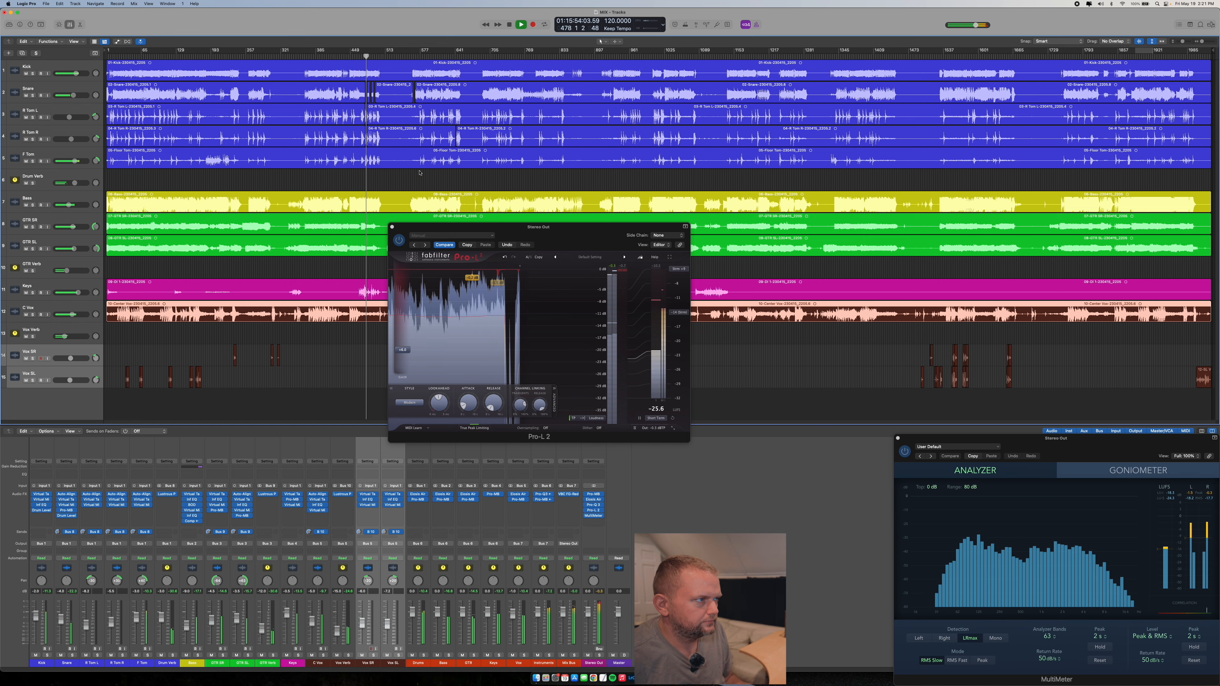
Close the Pro-L 2 window, spot-check the mix around bars 589, 947, 957, 1170 and 1560, and stop playback.
click(392, 228)
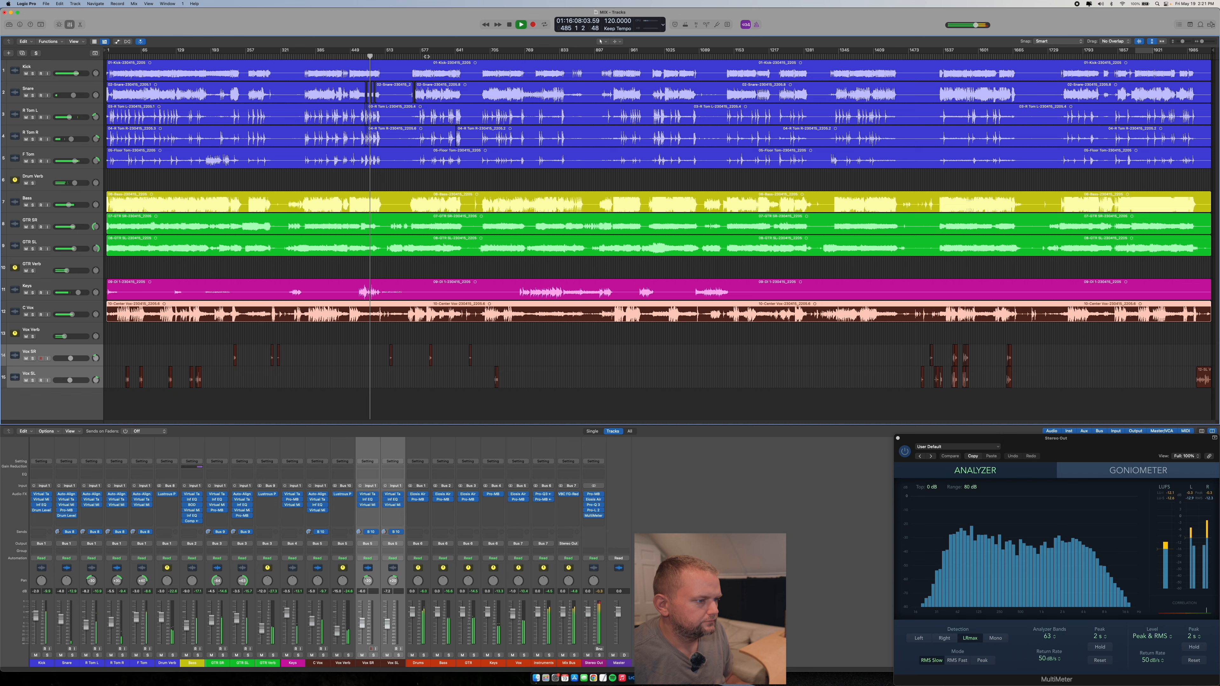
click(426, 56)
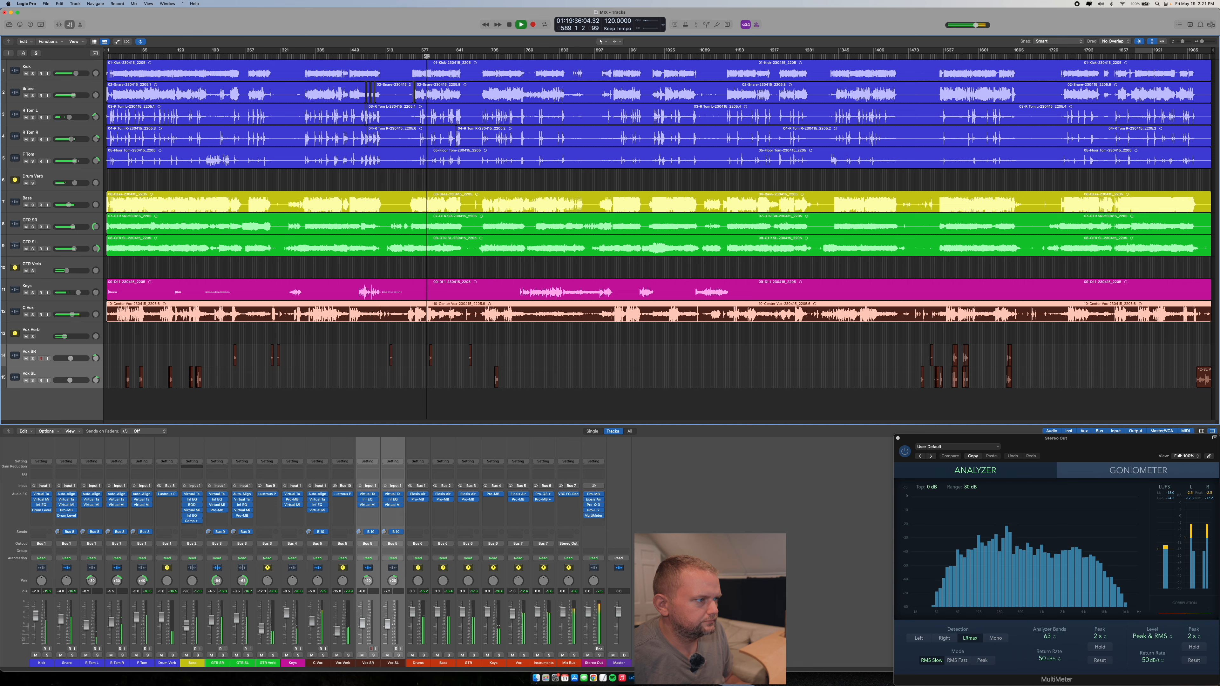
click(622, 56)
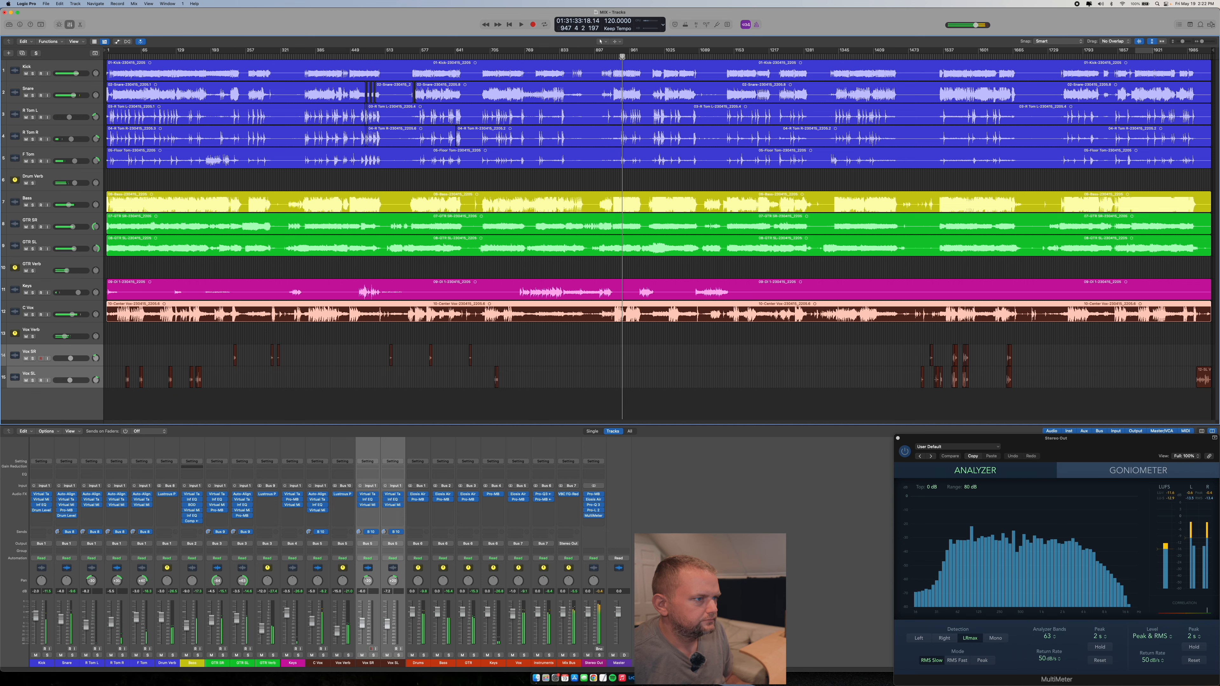
click(627, 56)
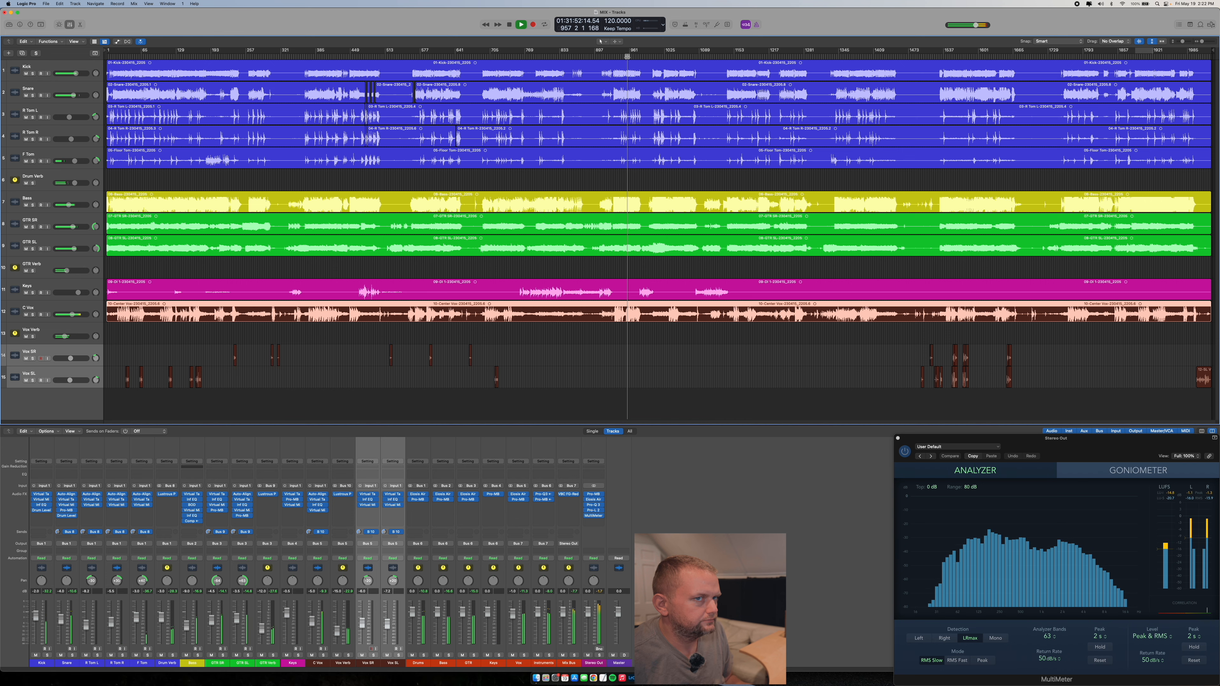
click(742, 57)
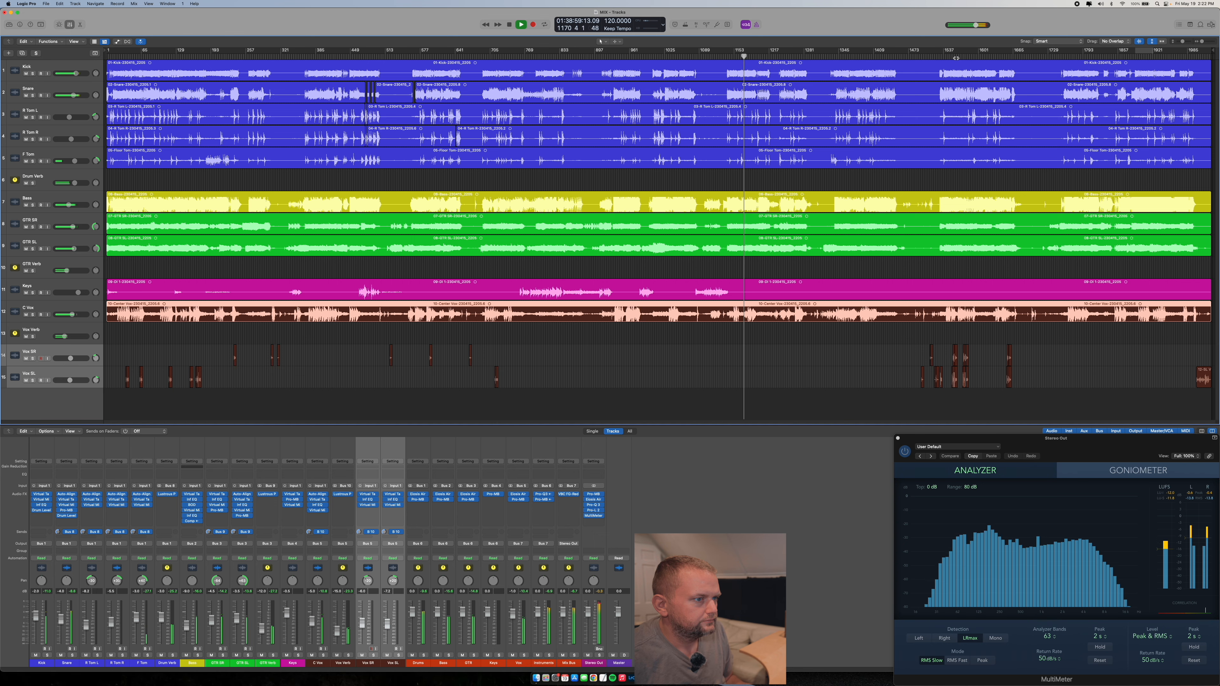
click(957, 57)
click(952, 56)
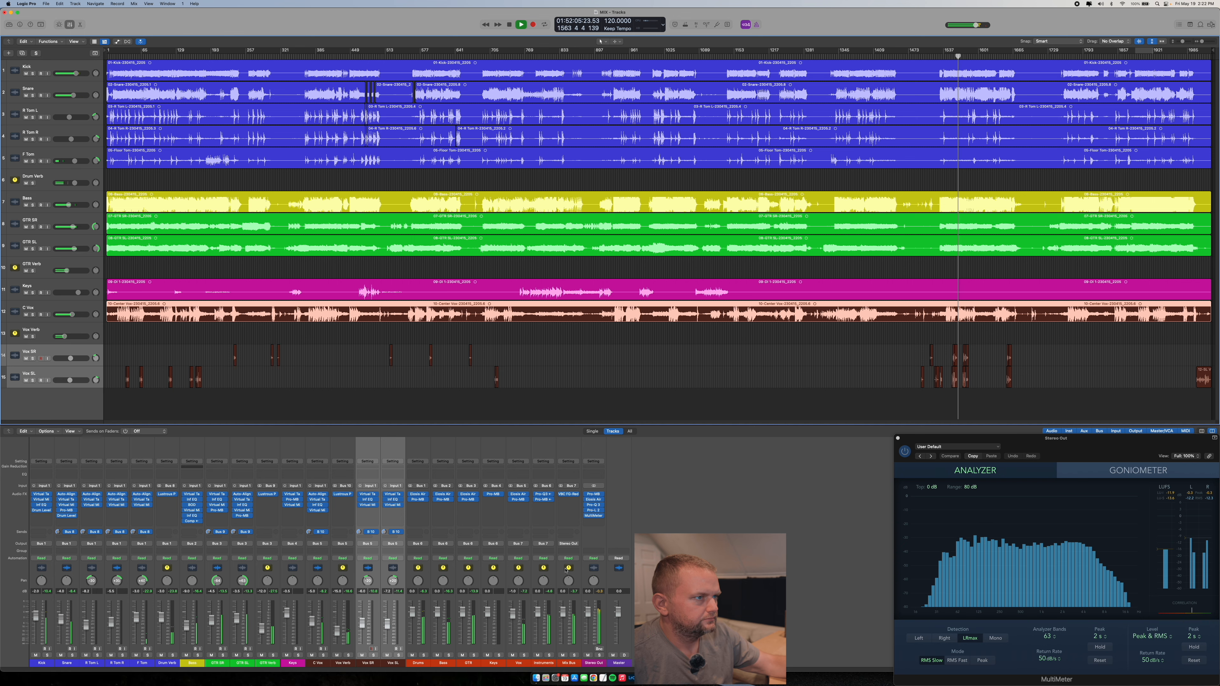
key(space)
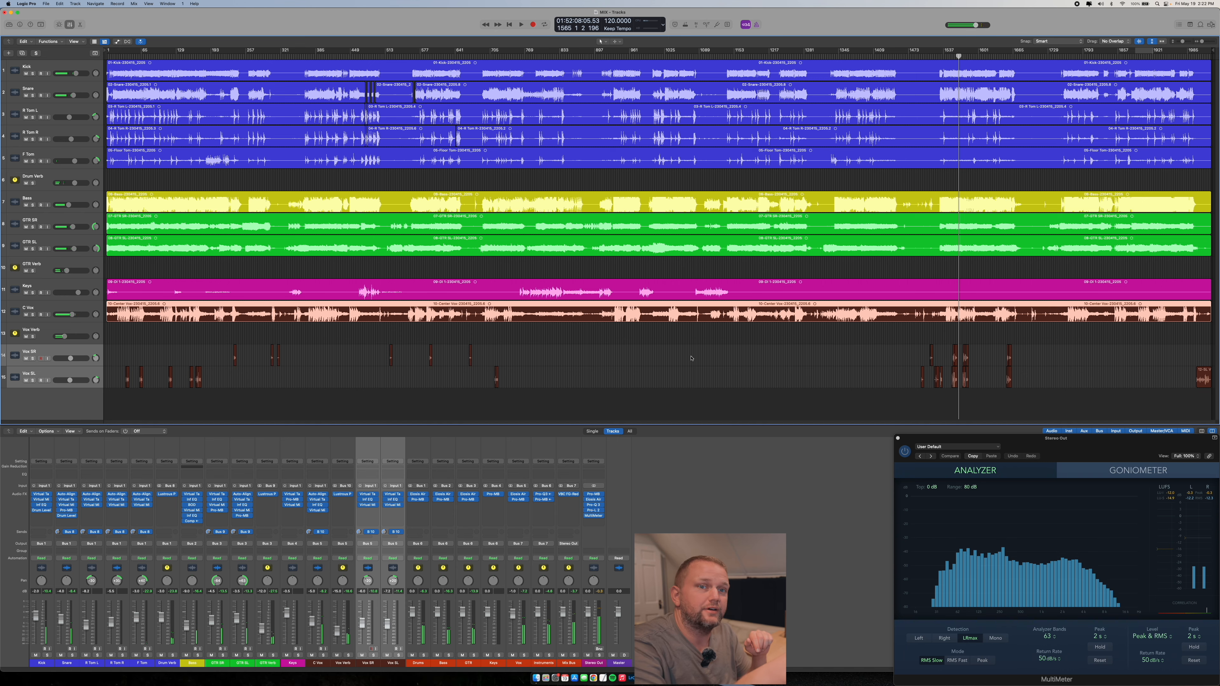